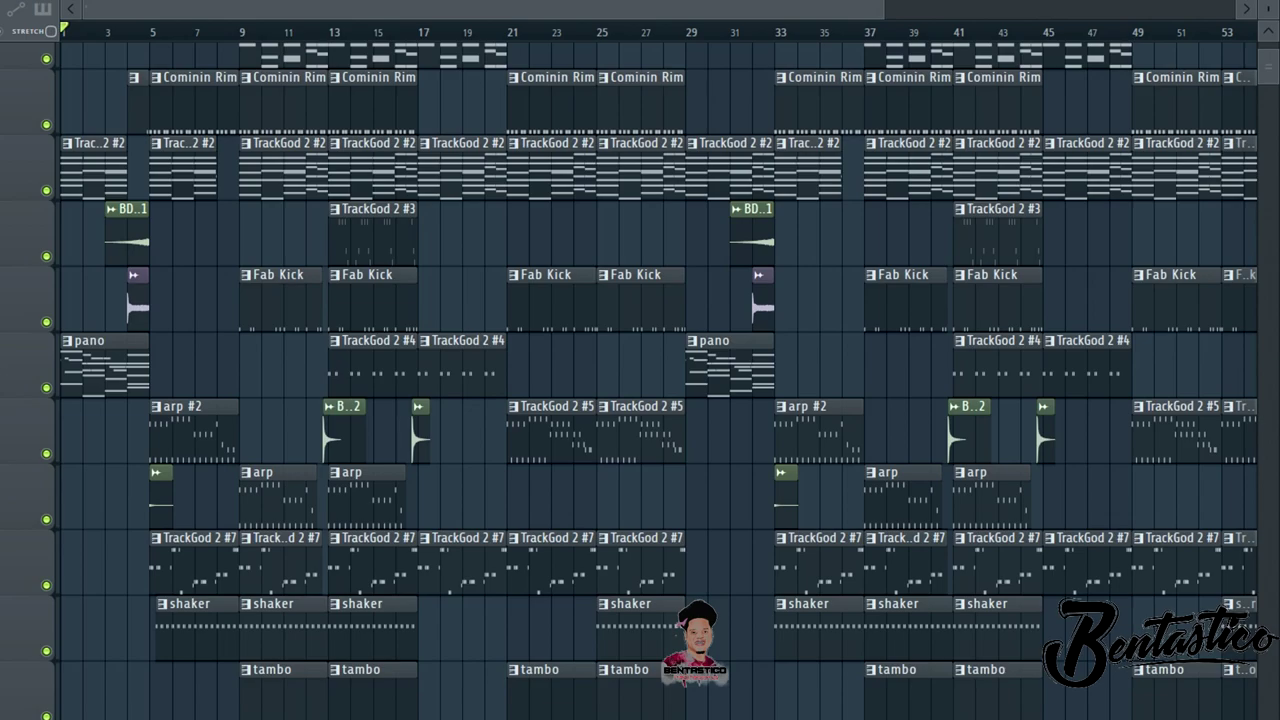
# Play the arrangement from the beginning and review all its playlist tracks from the TrackGod 2 patterns down to the hats
pyautogui.scroll(1, 650, 380)
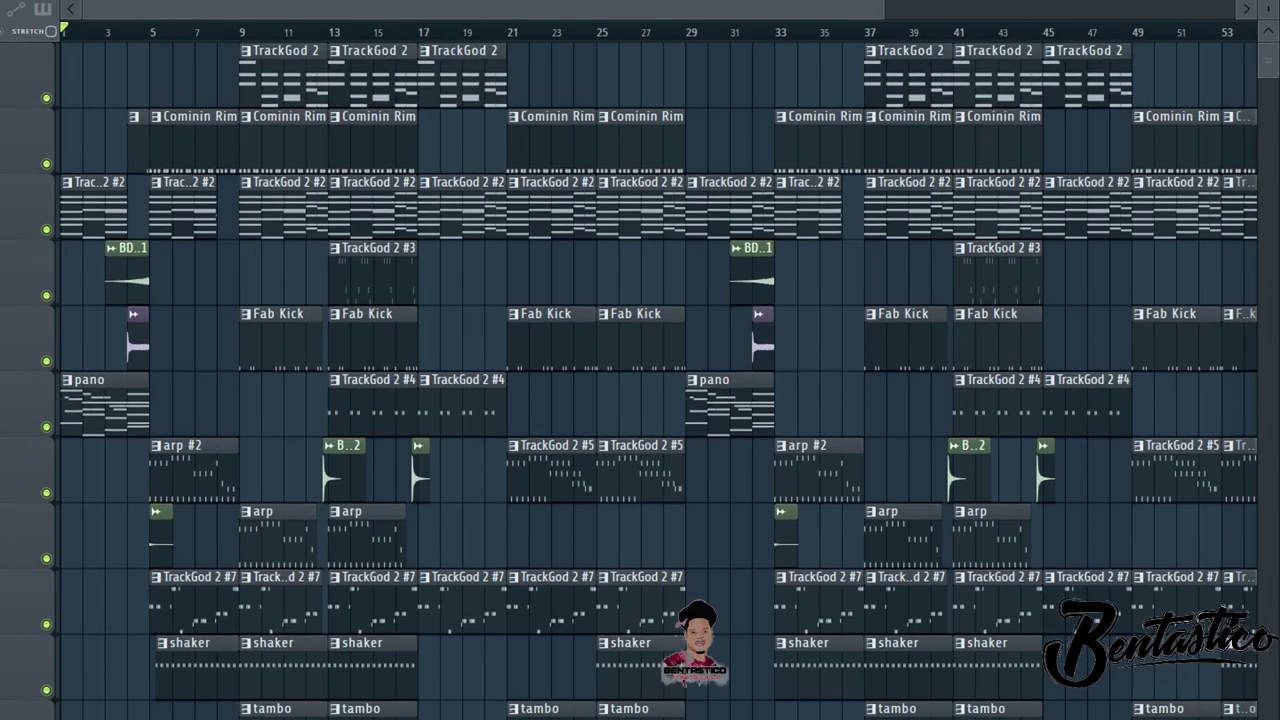
pyautogui.moveTo(882, 9); pyautogui.dragTo(521, 9)
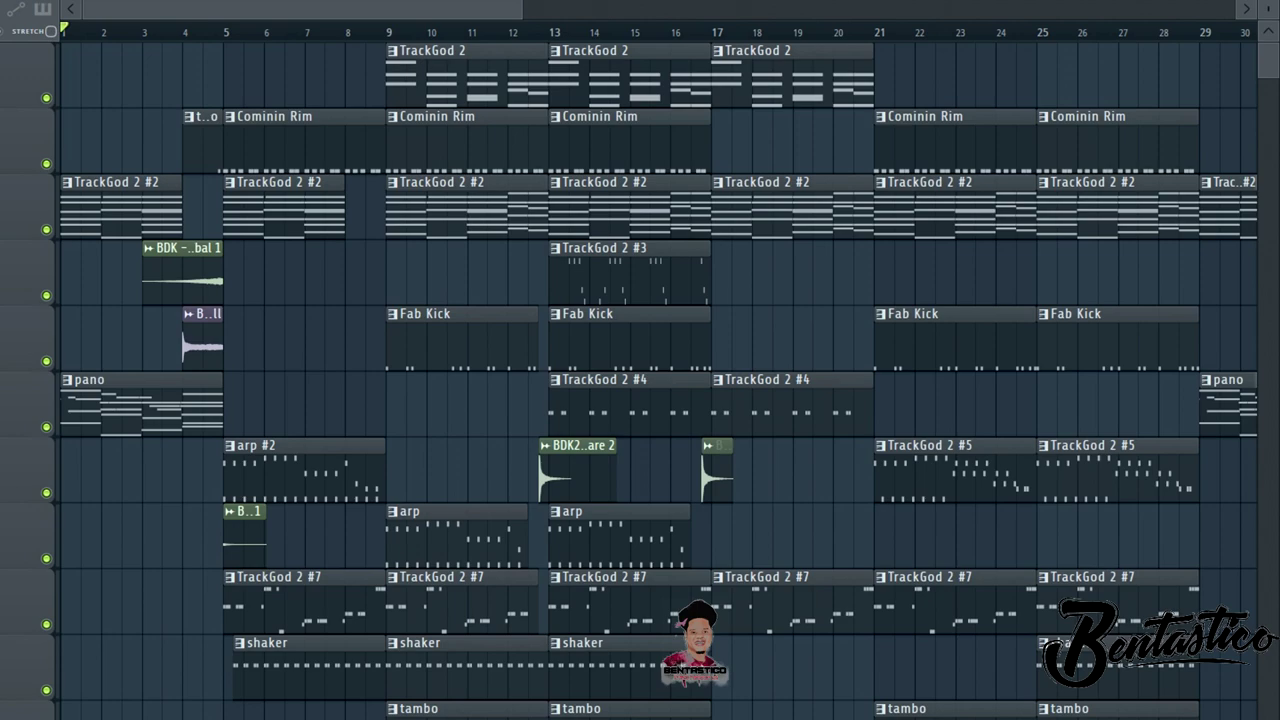
pyautogui.press('space')
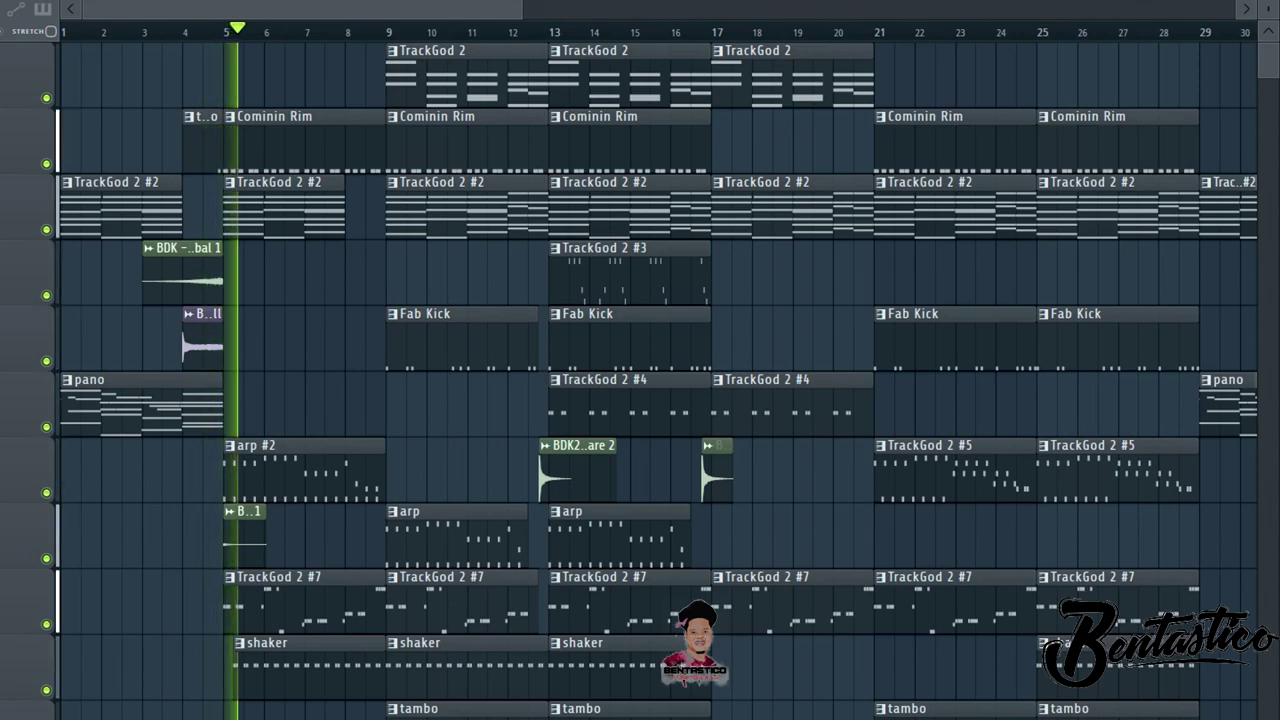
pyautogui.scroll(-2, 650, 380)
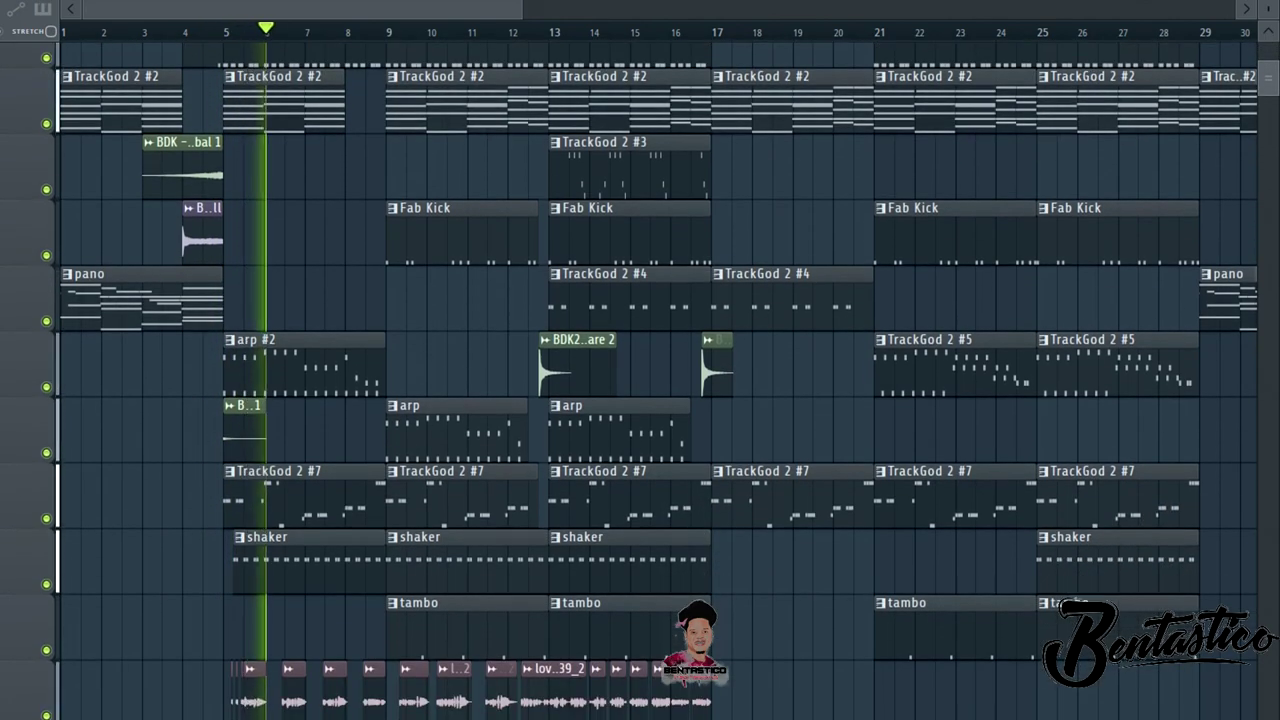
pyautogui.scroll(-4, 650, 380)
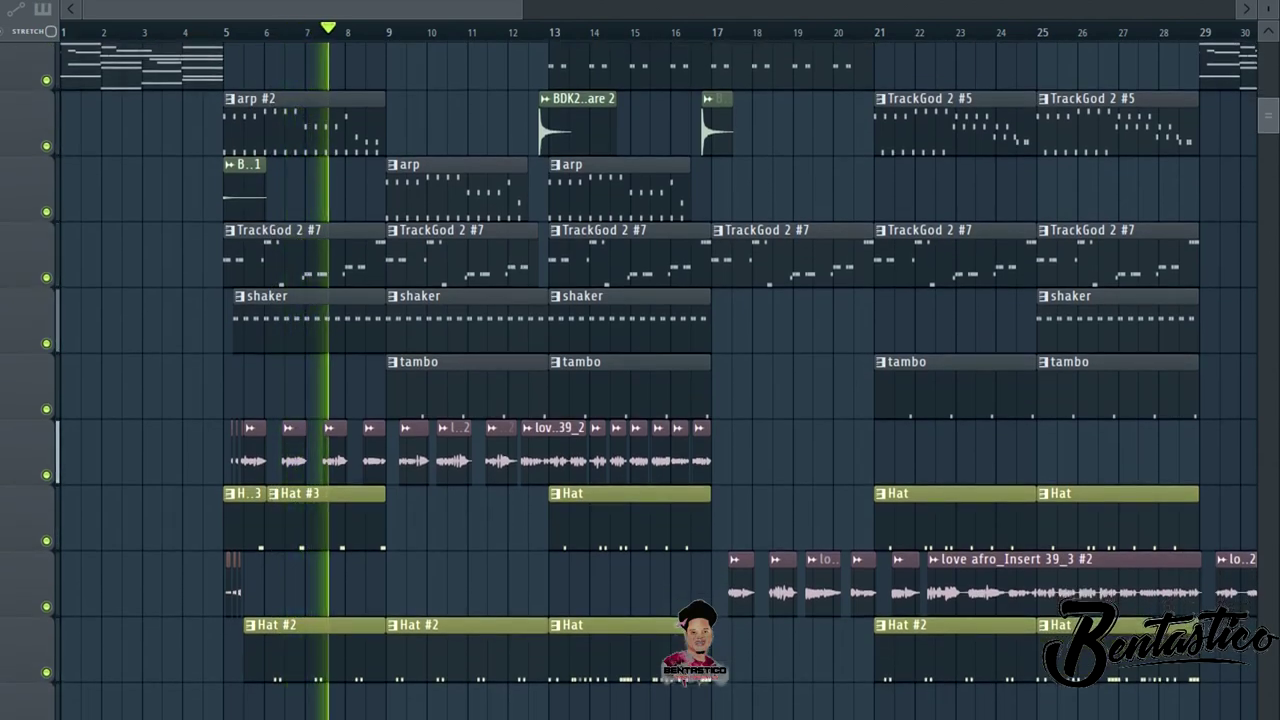
pyautogui.scroll(4, 650, 380)
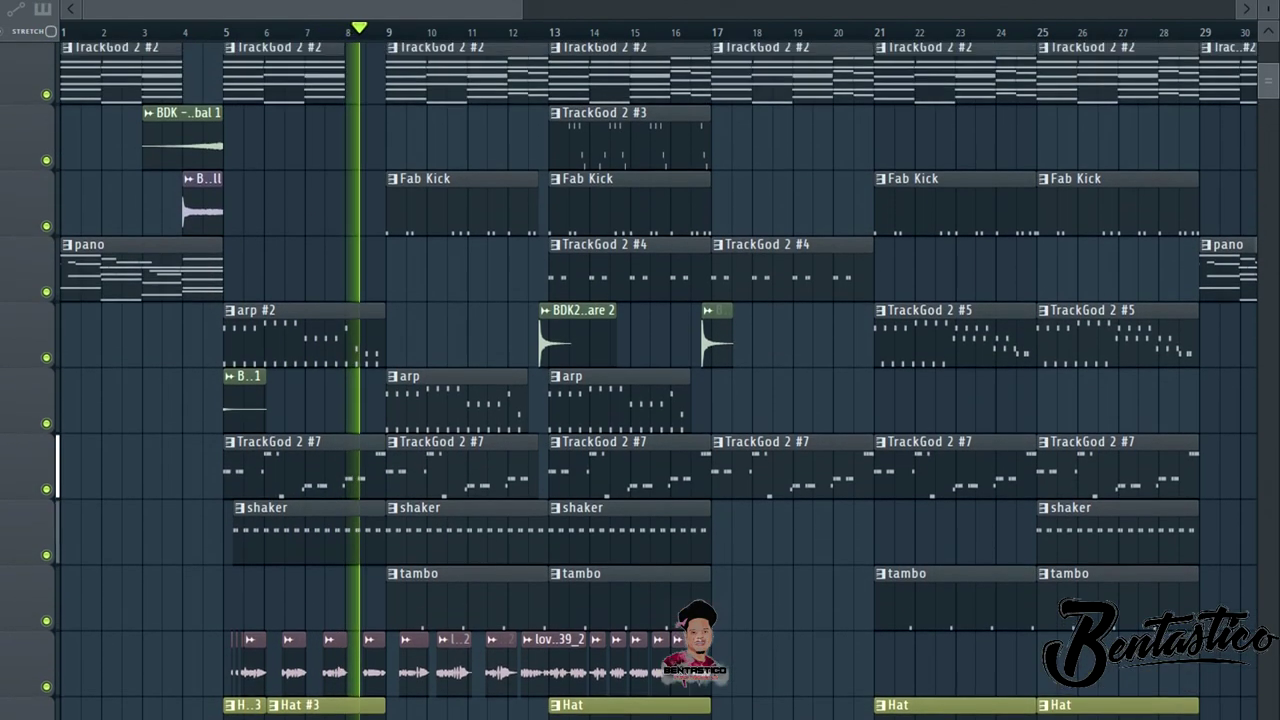
pyautogui.scroll(3, 650, 380)
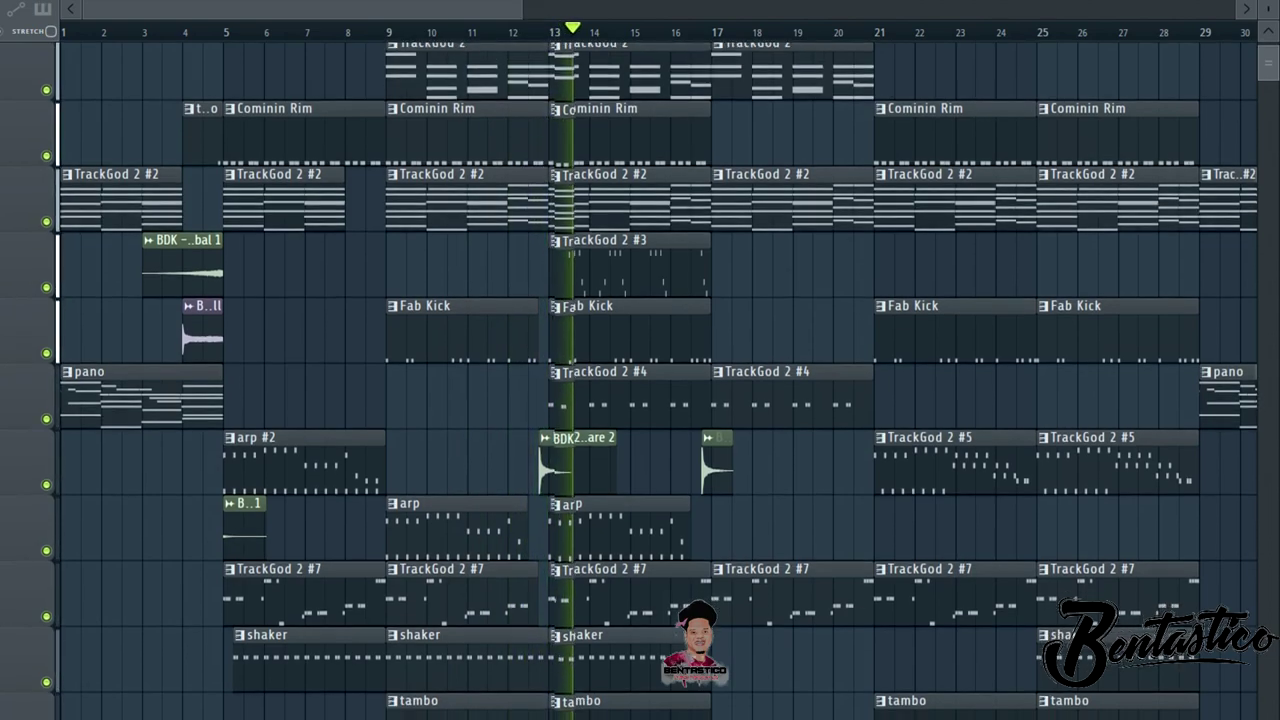
pyautogui.scroll(-6, 650, 380)
pyautogui.scroll(6, 650, 380)
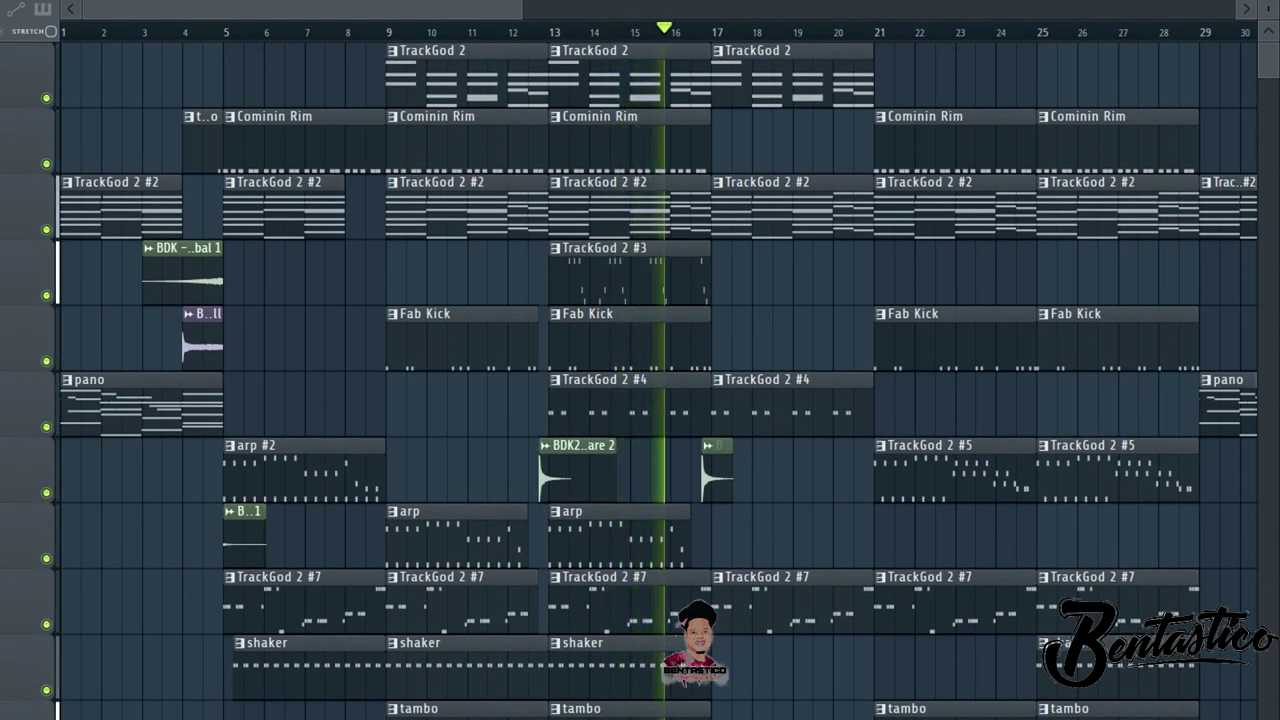
# Inspect the Safe House_Insert 29_4 and TrackGod 2 #7 mixer tracks, stop playback and return to the playlist
pyautogui.press('F9')
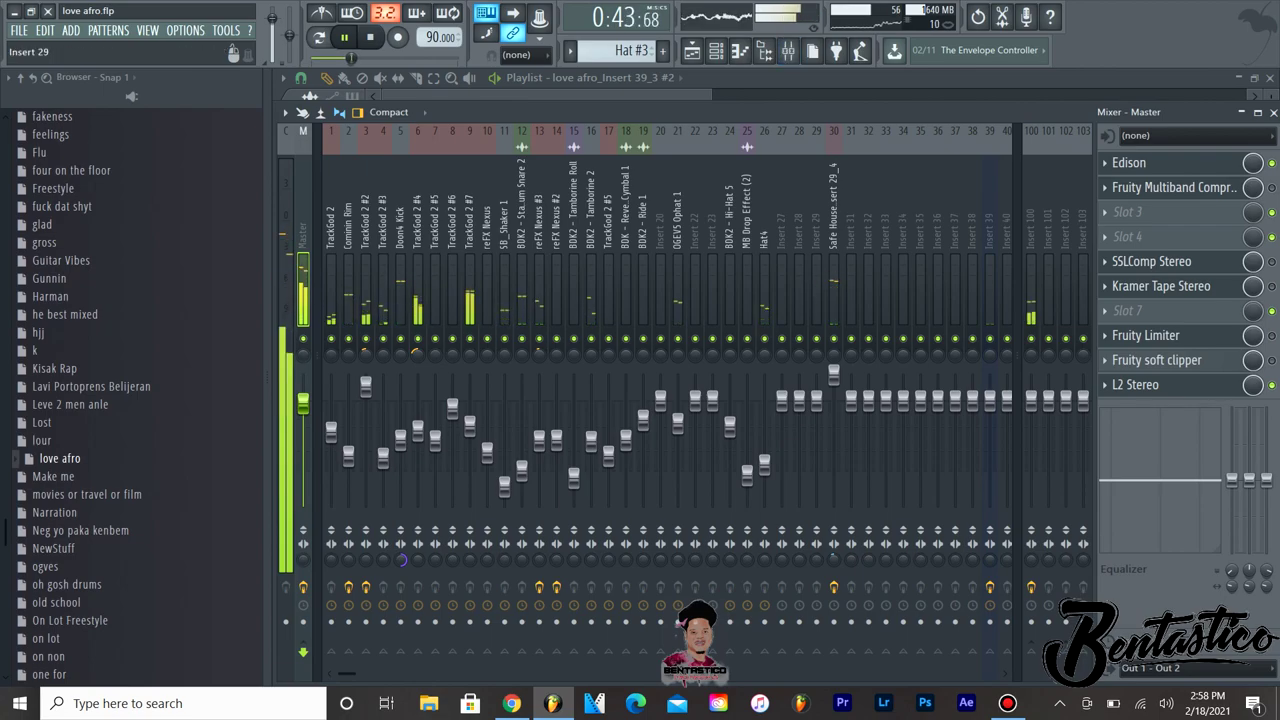
pyautogui.click(834, 232)
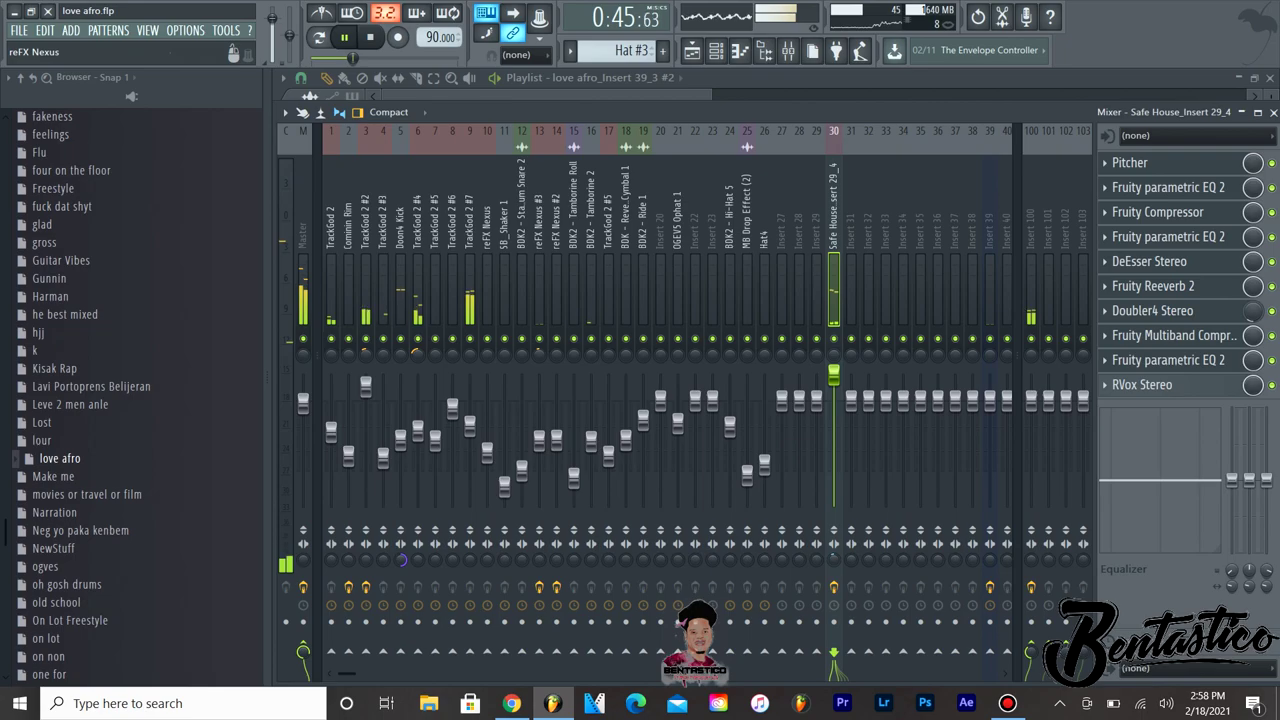
pyautogui.click(470, 240)
pyautogui.press('space')
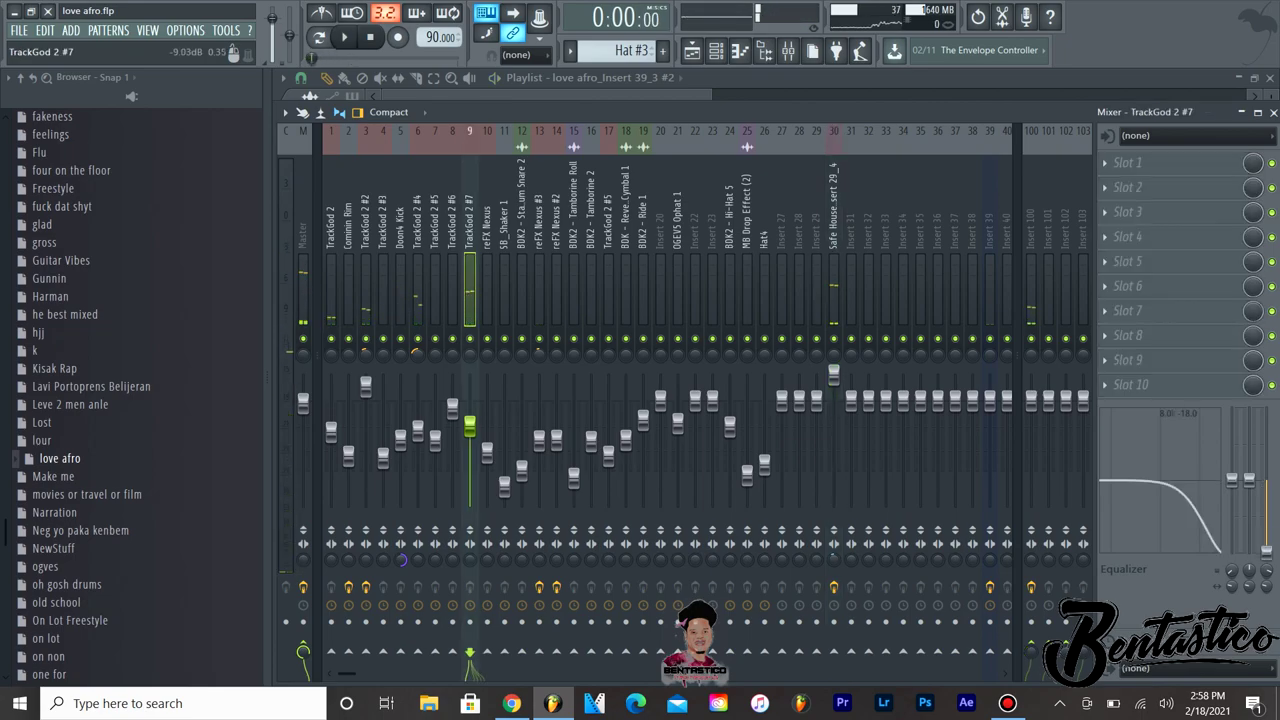
pyautogui.click(692, 50)
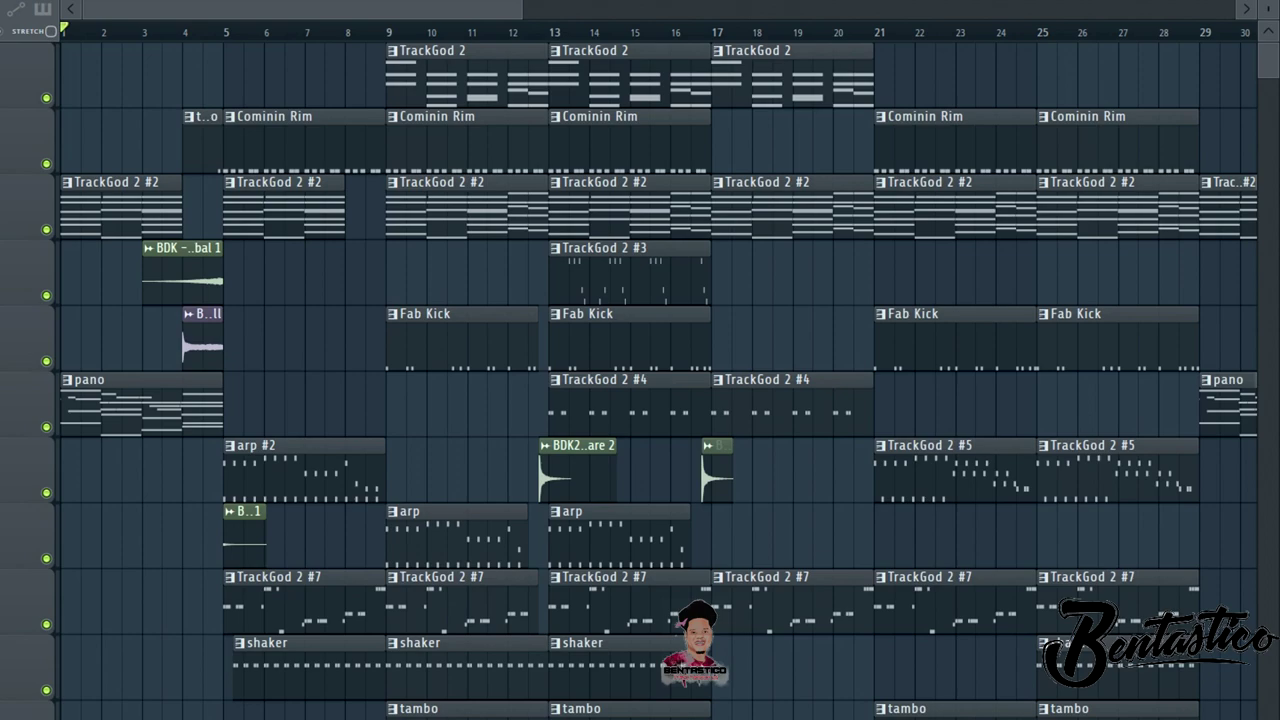
# Play the intro in bars 1 to 4, then replay its ending from just before bar 4 into the tambourine roll
pyautogui.moveTo(519, 9); pyautogui.dragTo(295, 9)
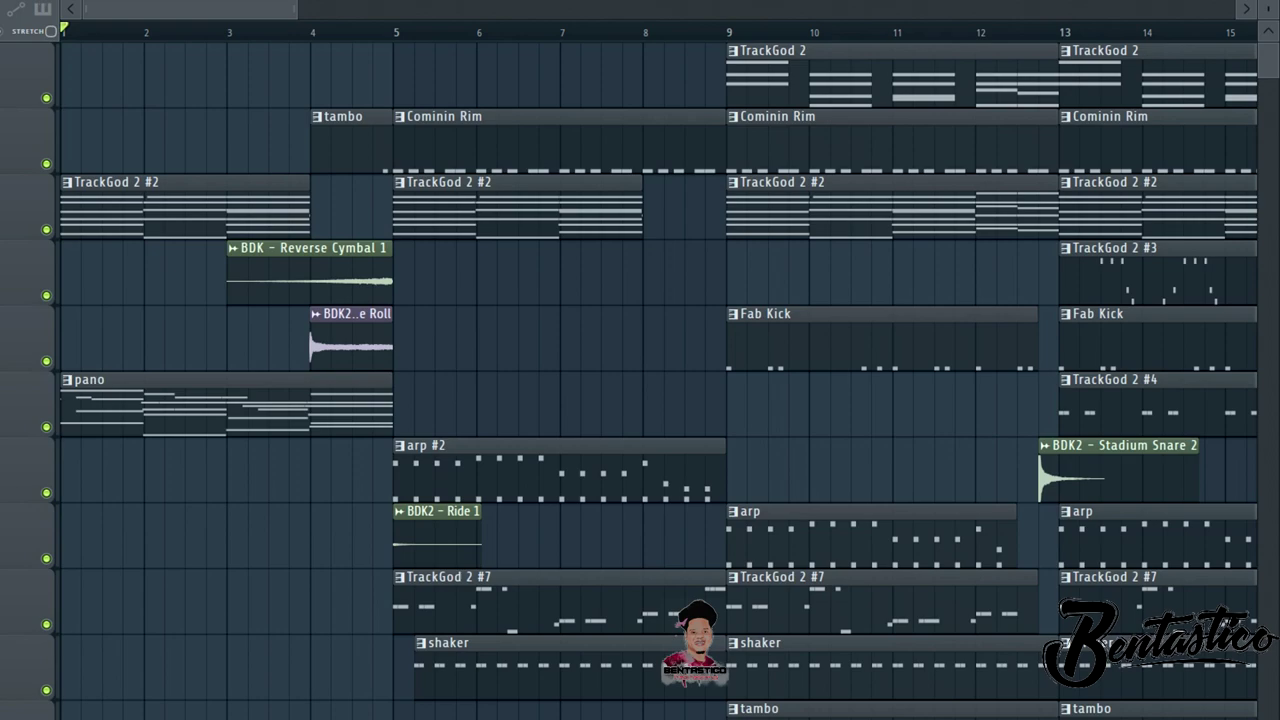
pyautogui.press('space')
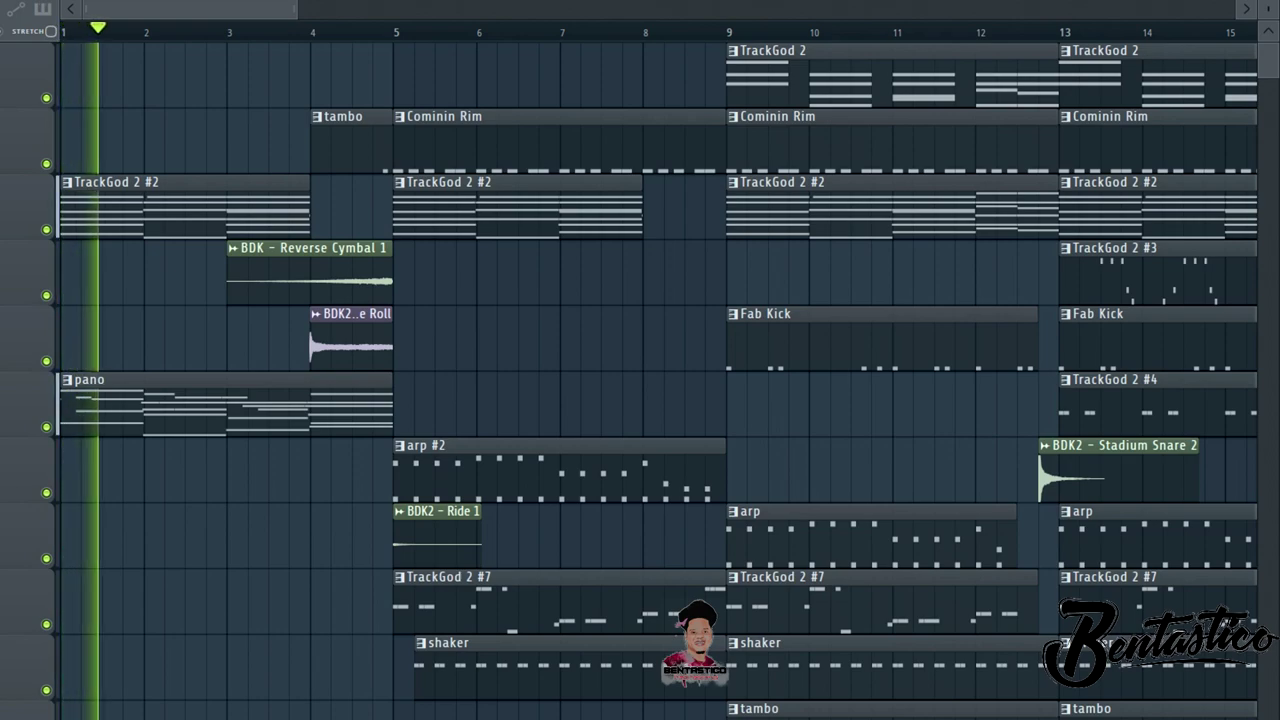
pyautogui.press('space')
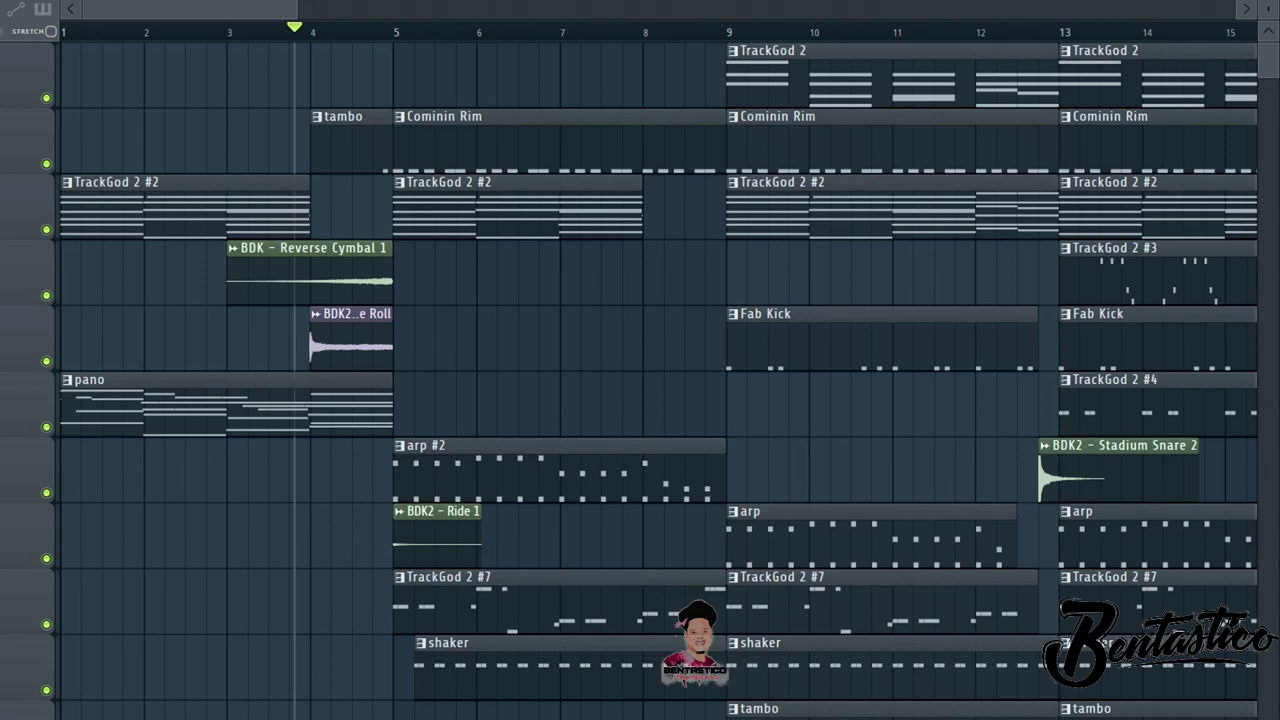
pyautogui.press('space')
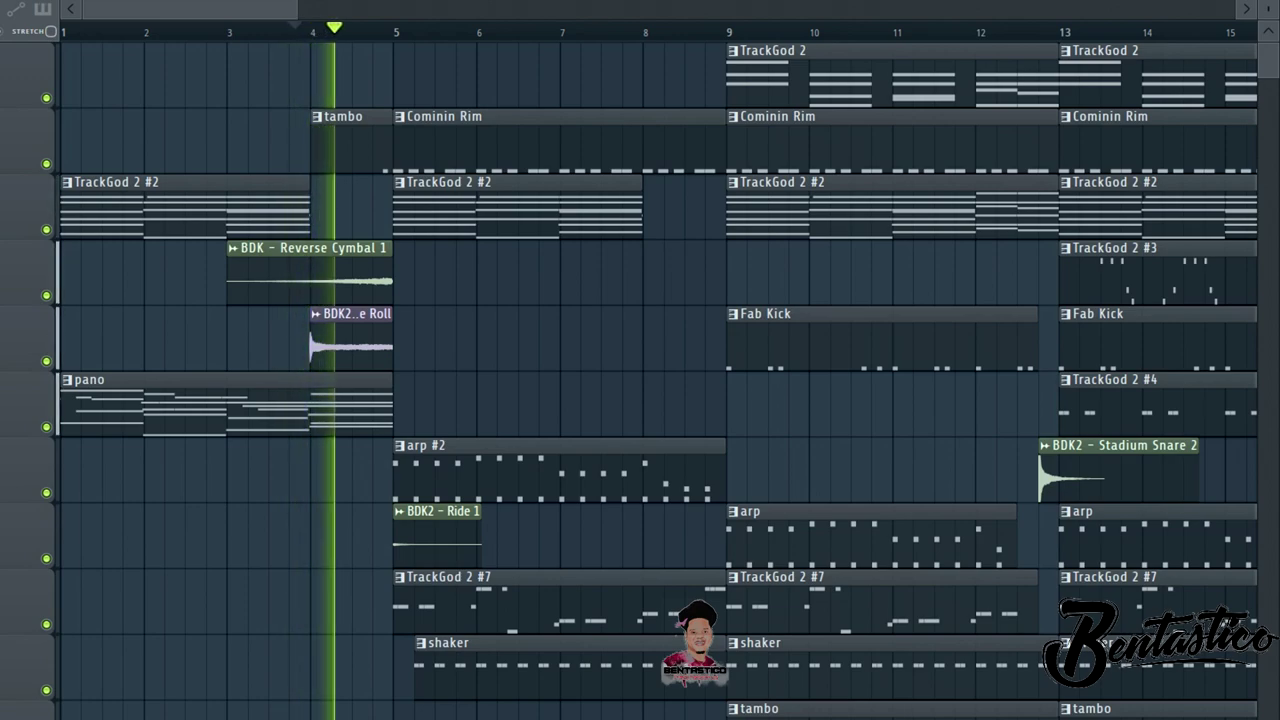
pyautogui.press('space')
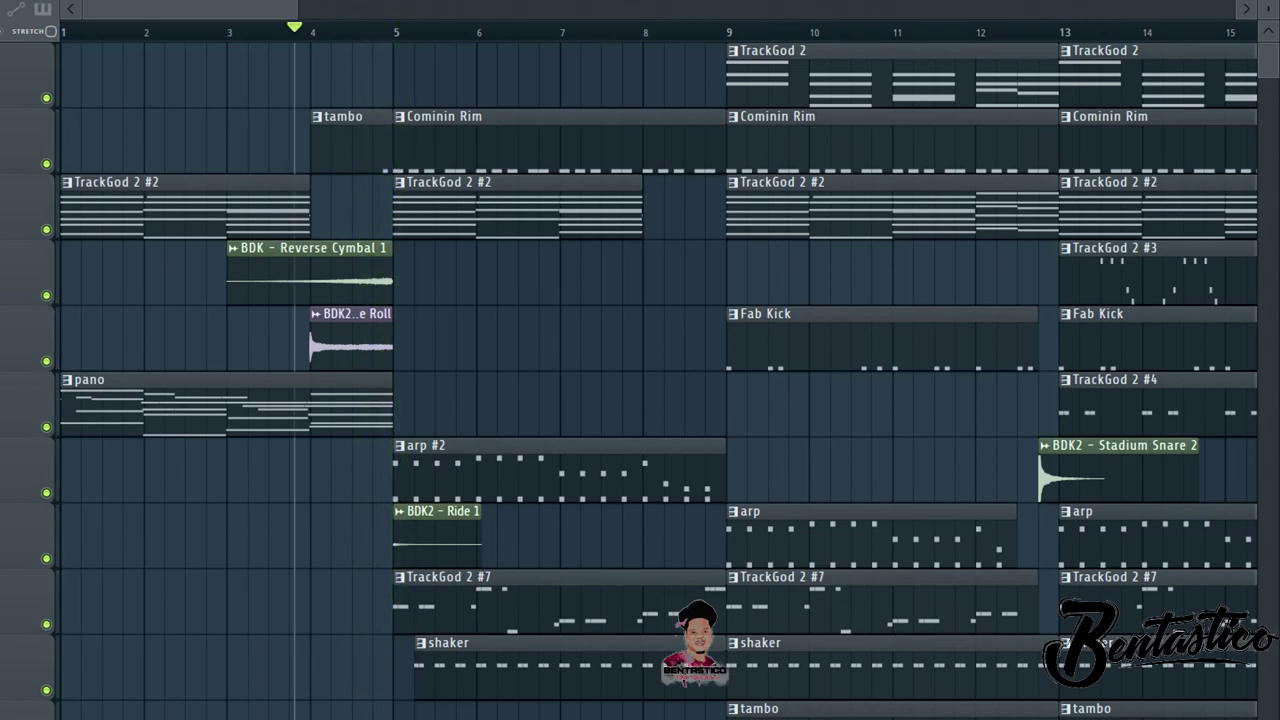
# Listen to the section starting at bar 5 with all tracks on, including the shaker, vocal chops and hats
pyautogui.moveTo(296, 9); pyautogui.dragTo(456, 9)
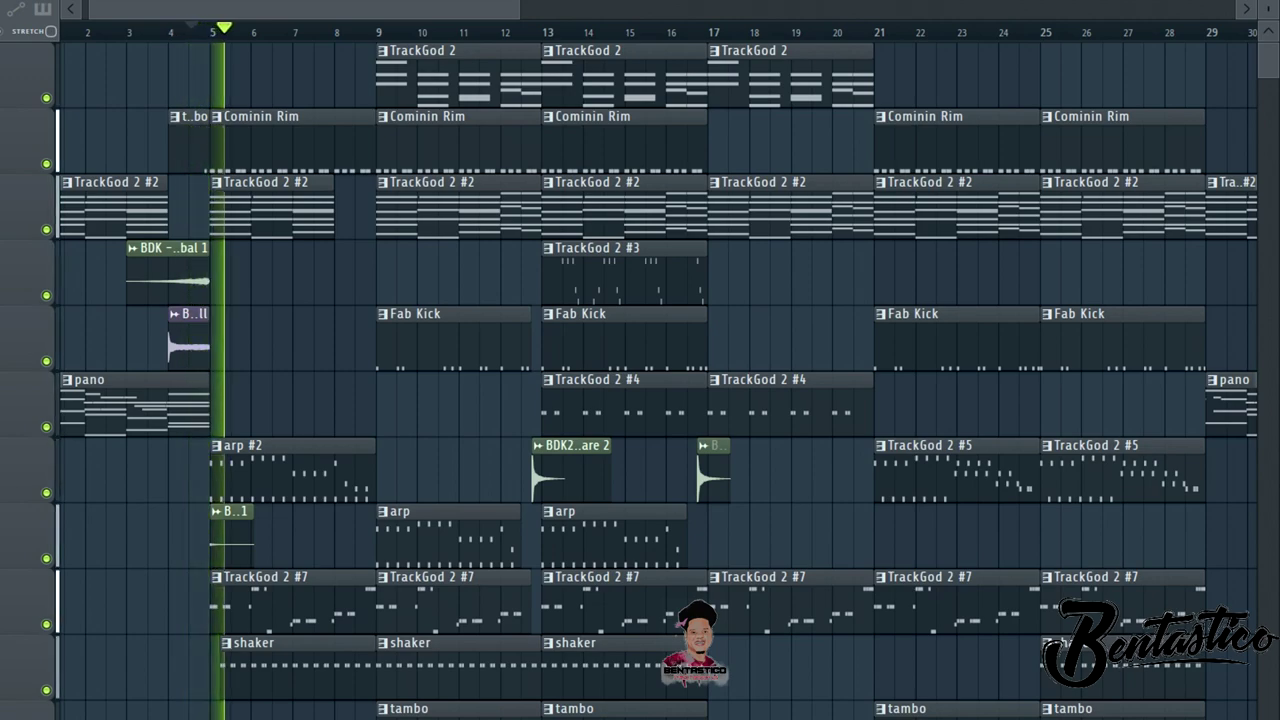
pyautogui.press('space')
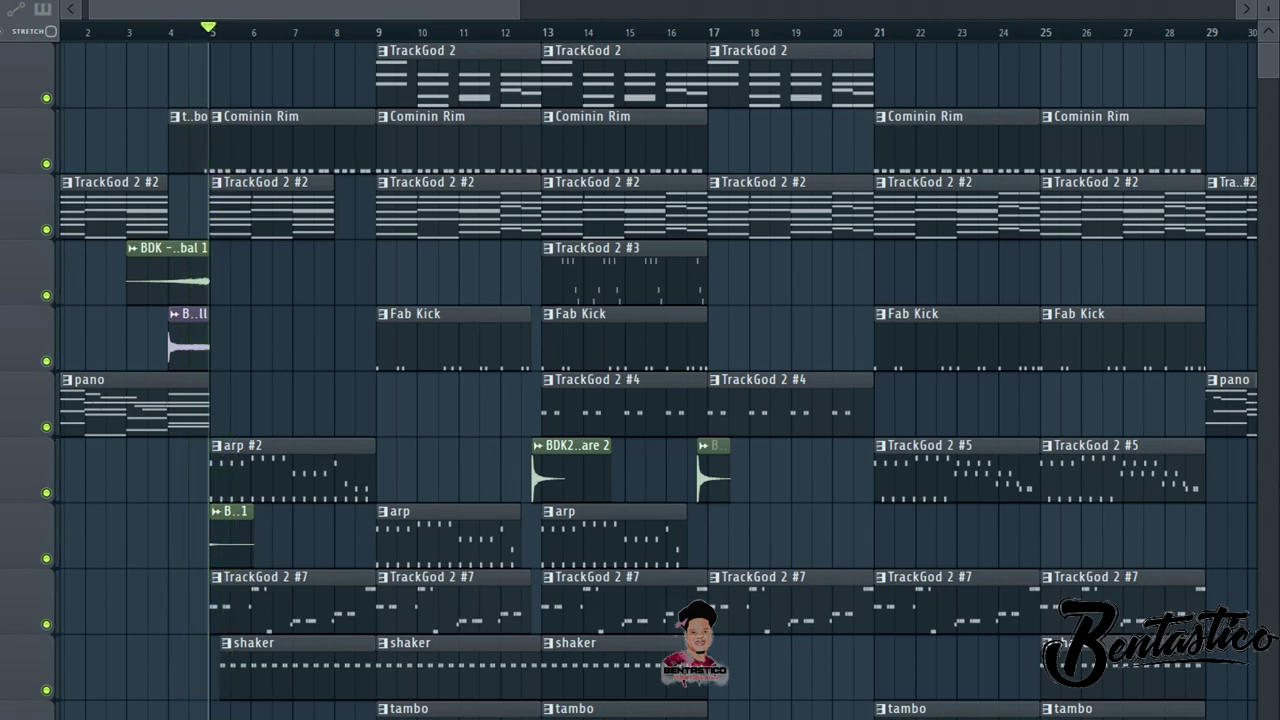
pyautogui.scroll(-3, 650, 380)
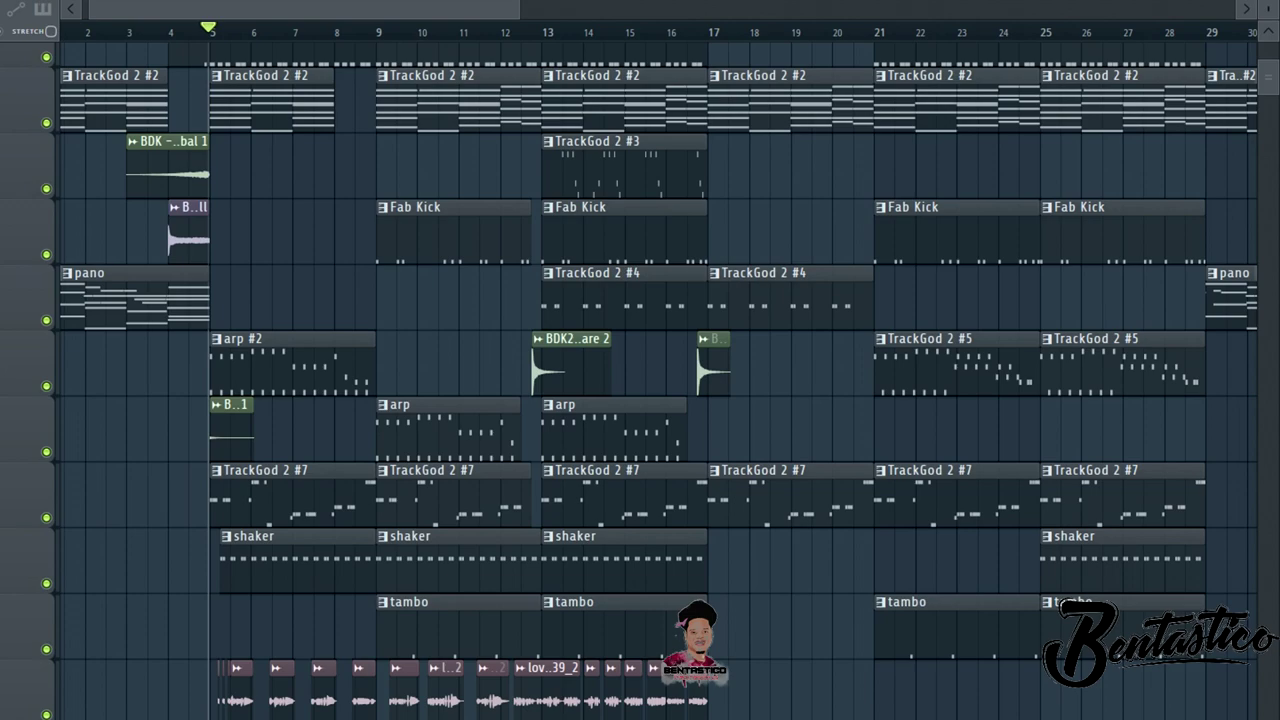
pyautogui.scroll(-1, 650, 380)
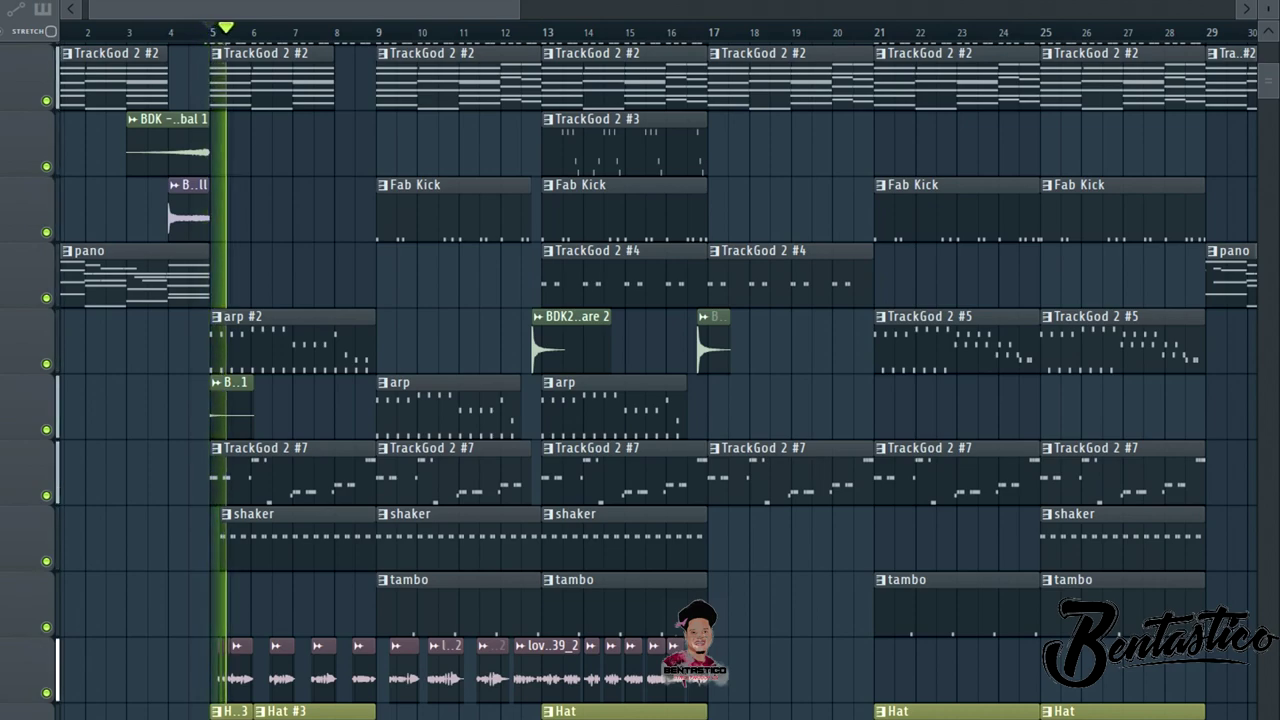
pyautogui.press('space')
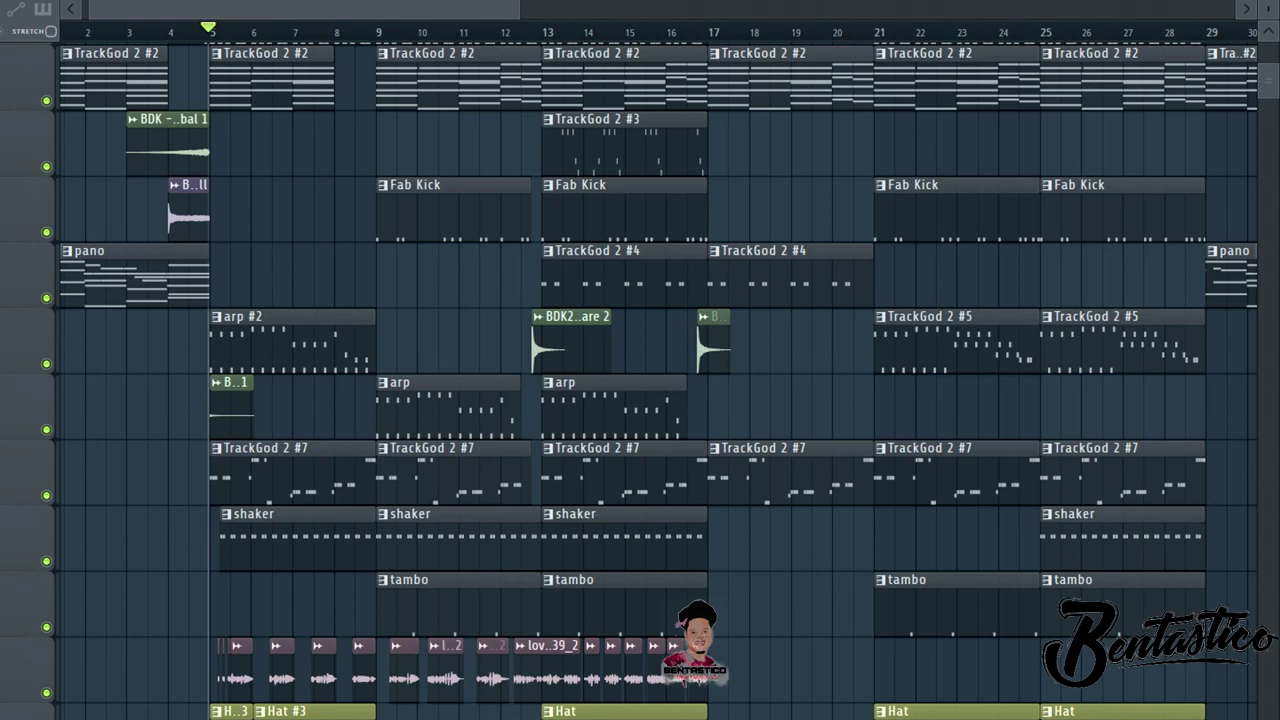
pyautogui.scroll(1, 650, 380)
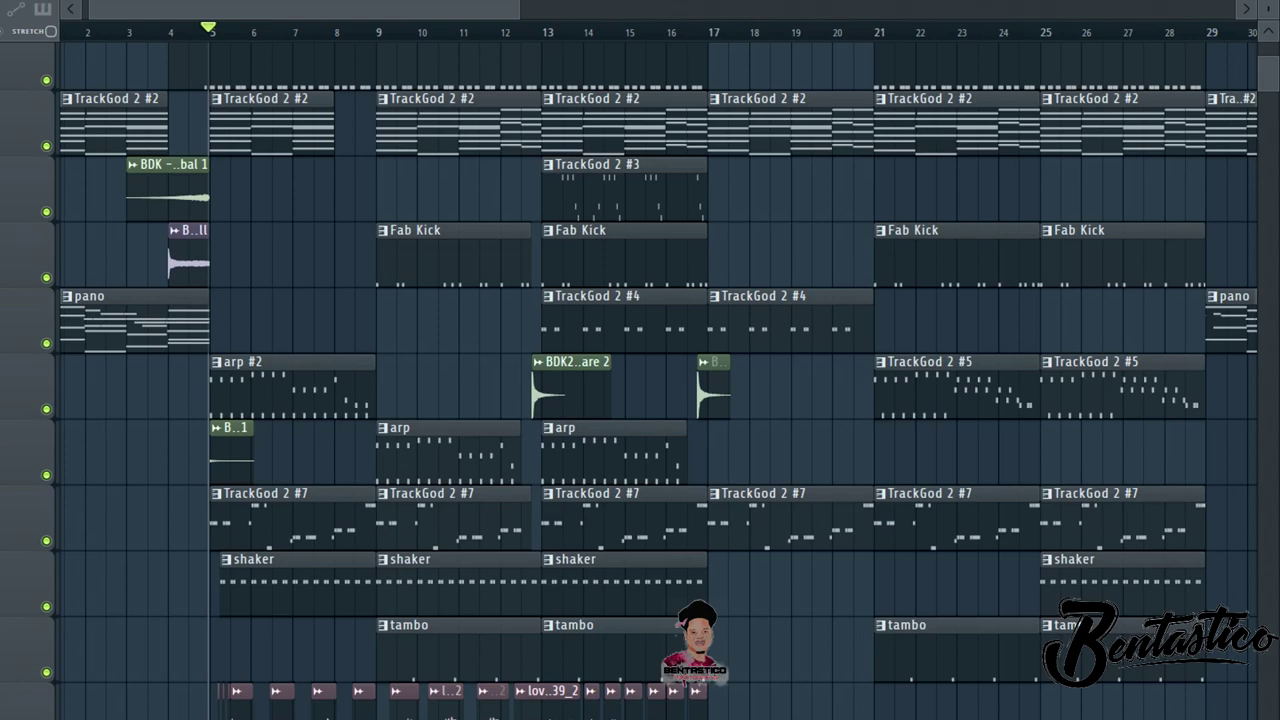
# Solo the arp #2 track and play it from bar 5, then unmute the pano track and play both from bar 3
pyautogui.rightClick(46, 409)
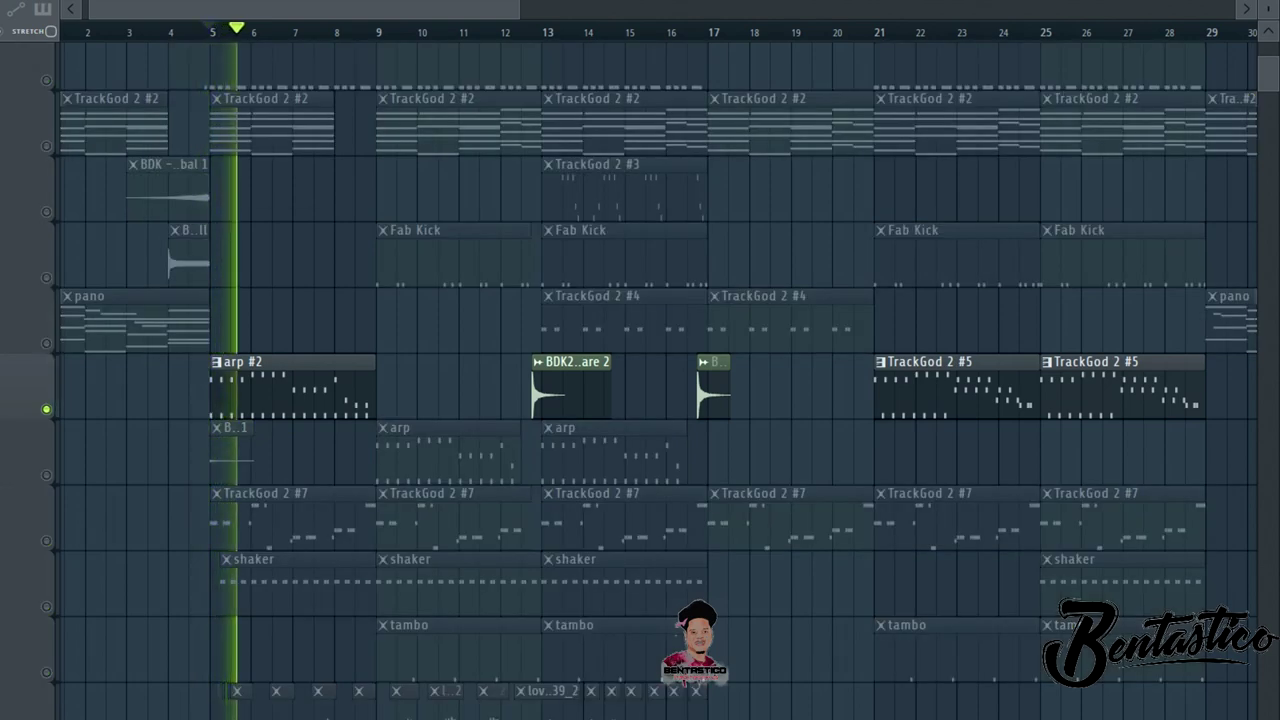
pyautogui.press('space')
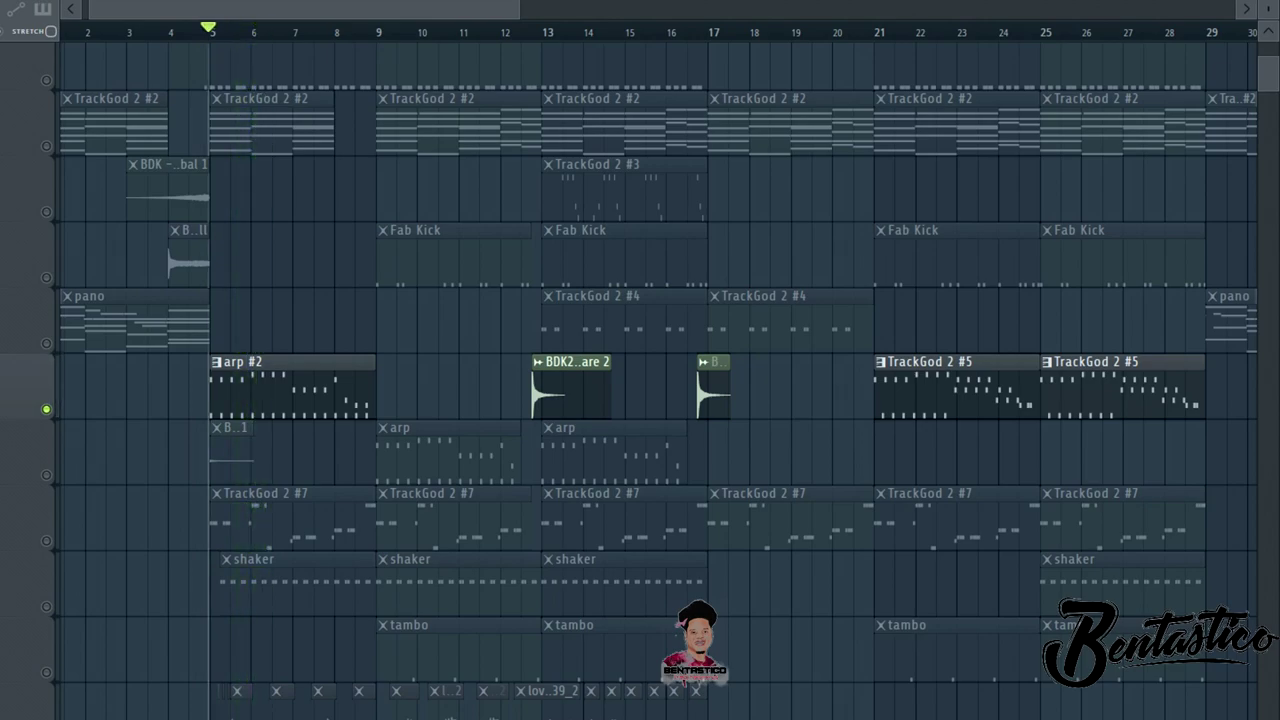
pyautogui.click(46, 343)
pyautogui.press('space')
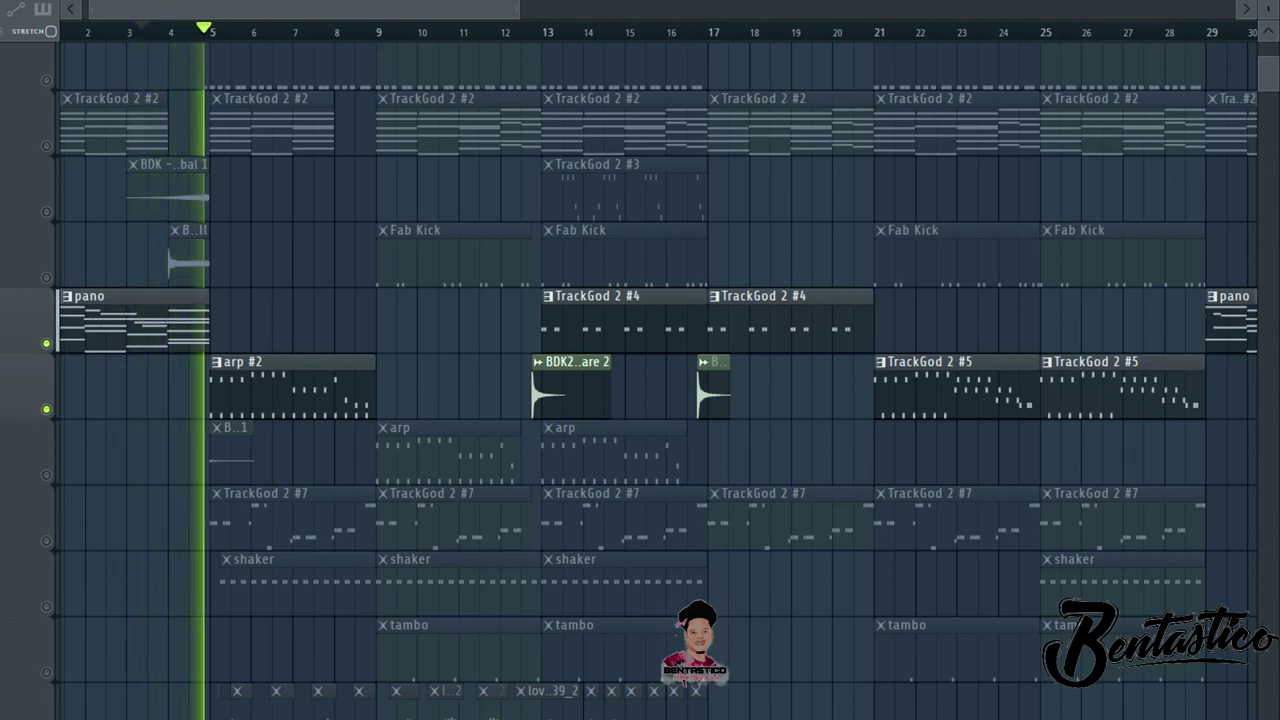
pyautogui.press('space')
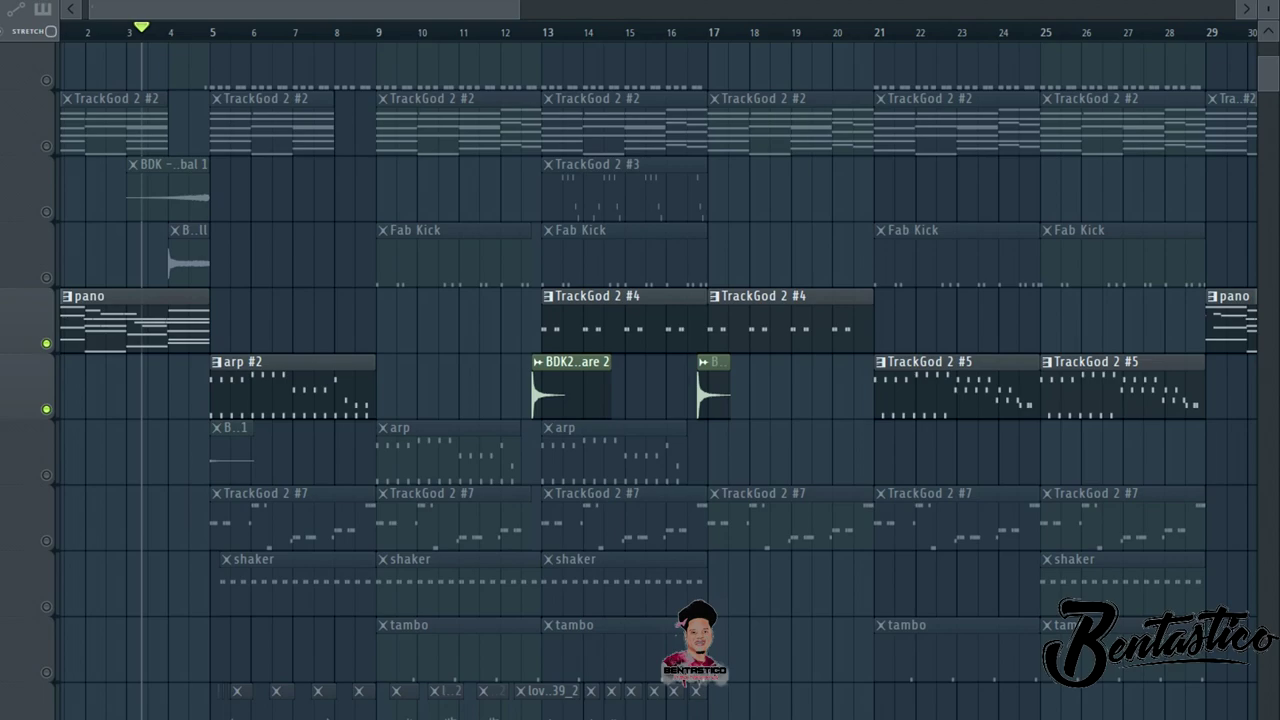
# Unmute the TrackGod 2 #7 and shaker tracks and play the active tracks from just before bar 5
pyautogui.click(46, 541)
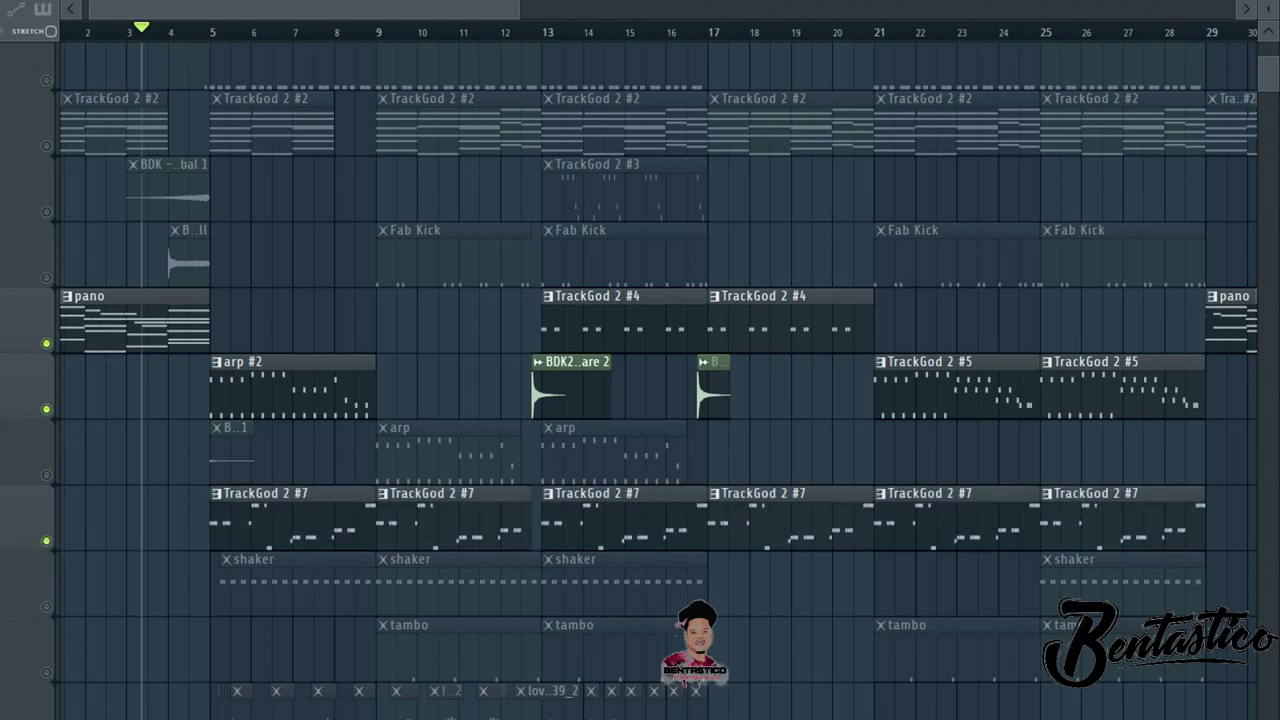
pyautogui.click(197, 30)
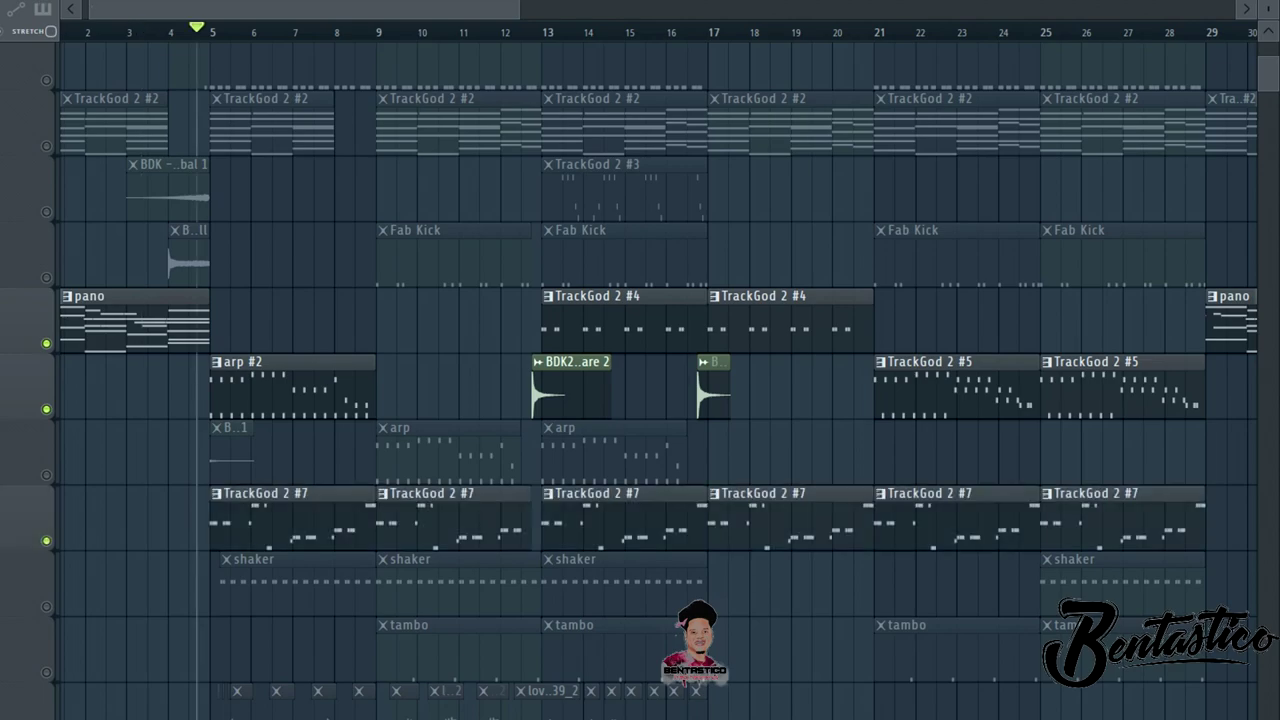
pyautogui.click(46, 607)
pyautogui.press('space')
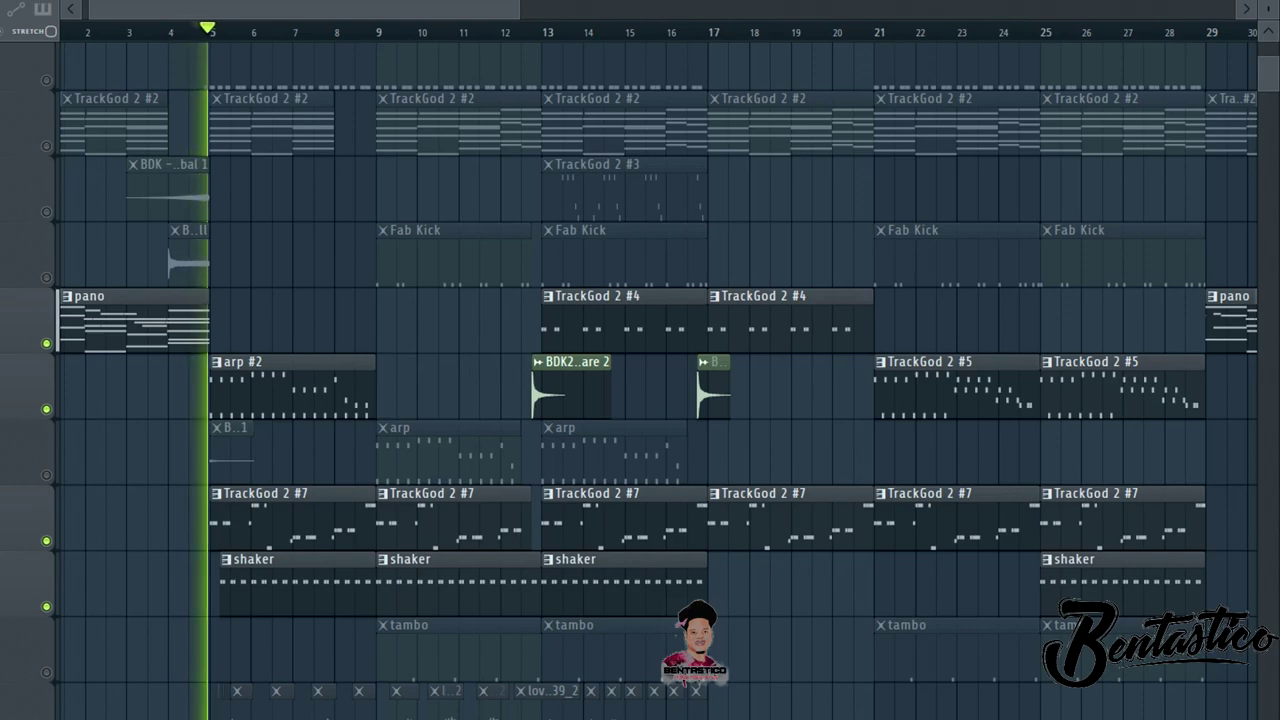
pyautogui.scroll(2, 640, 380)
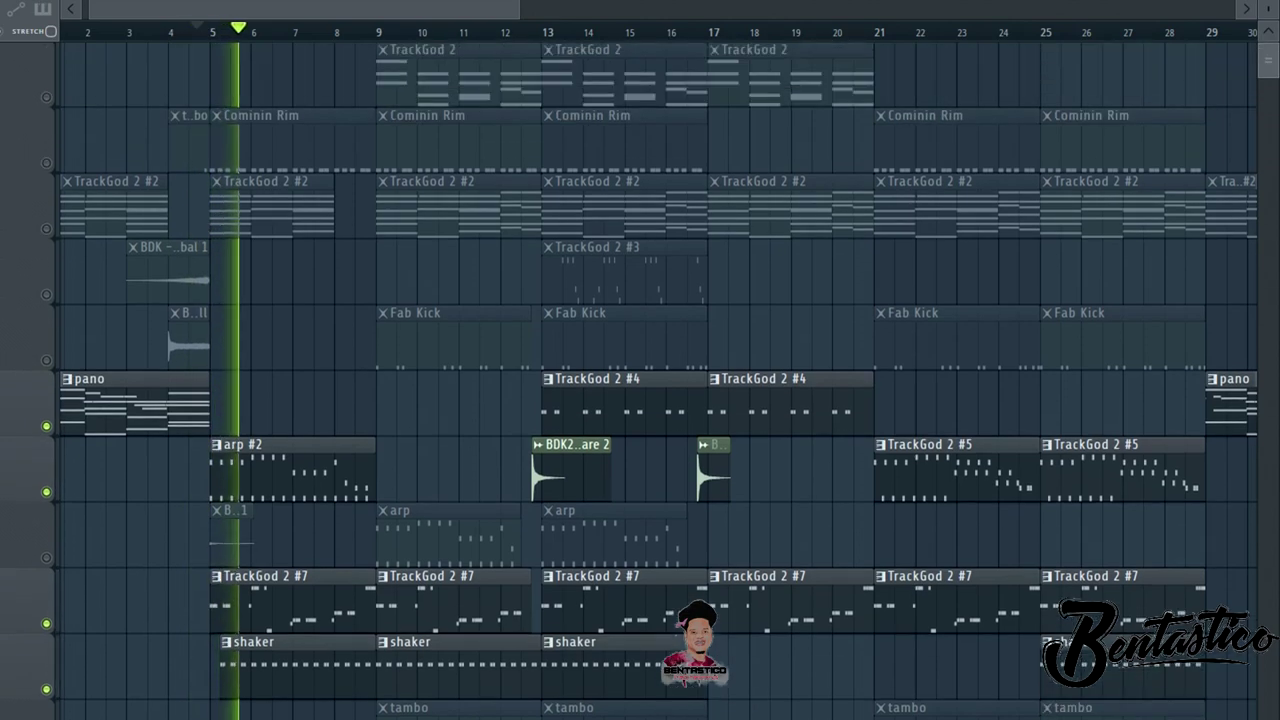
pyautogui.press('space')
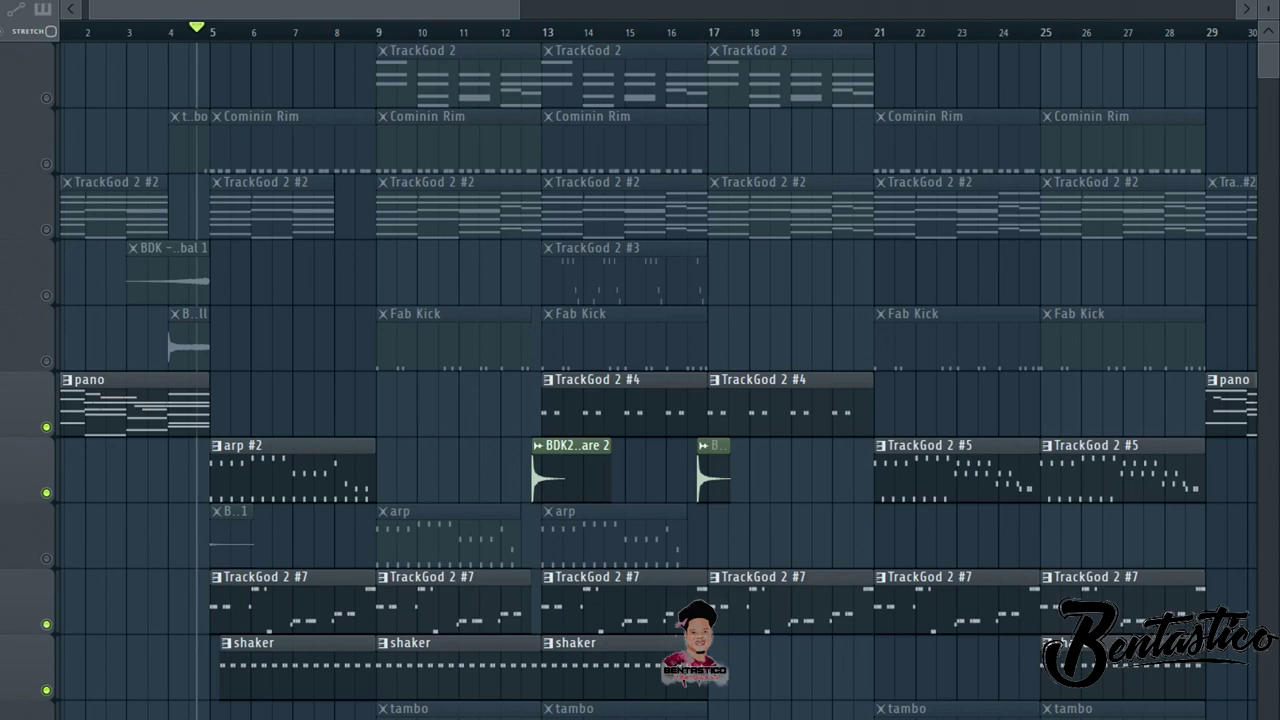
# Unmute the Cominin Rim and TrackGod 2 #2 tracks and play the layered section from just before bar 5
pyautogui.click(46, 164)
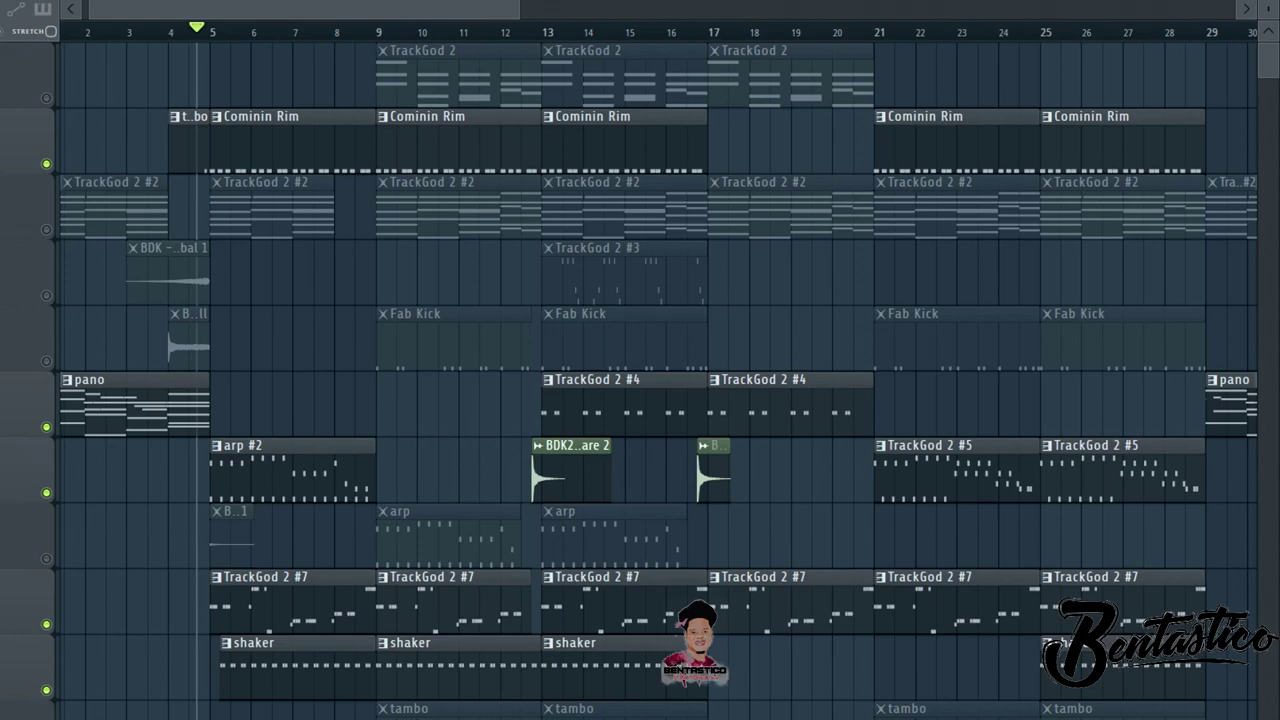
pyautogui.click(46, 229)
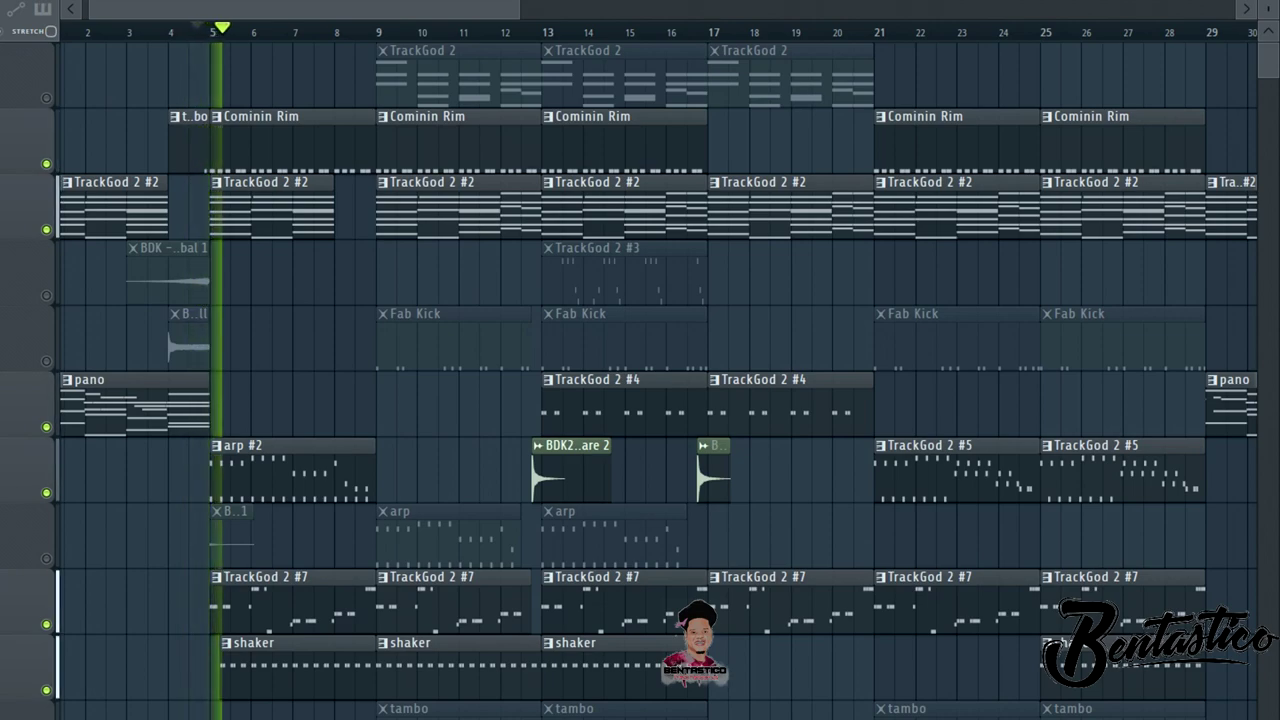
pyautogui.scroll(-3, 640, 380)
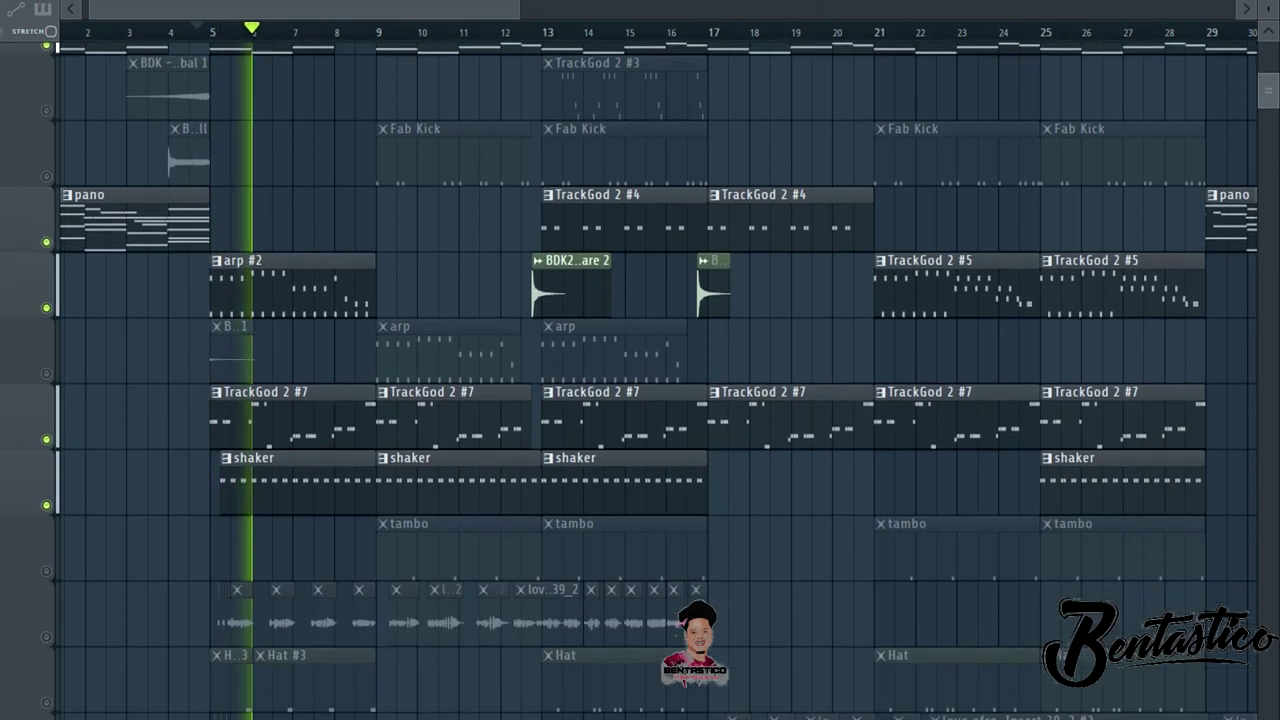
# Briefly solo the shaker track, turn all tracks back on, and play the full section from just before bar 5
pyautogui.scroll(-1, 640, 380)
pyautogui.press('space')
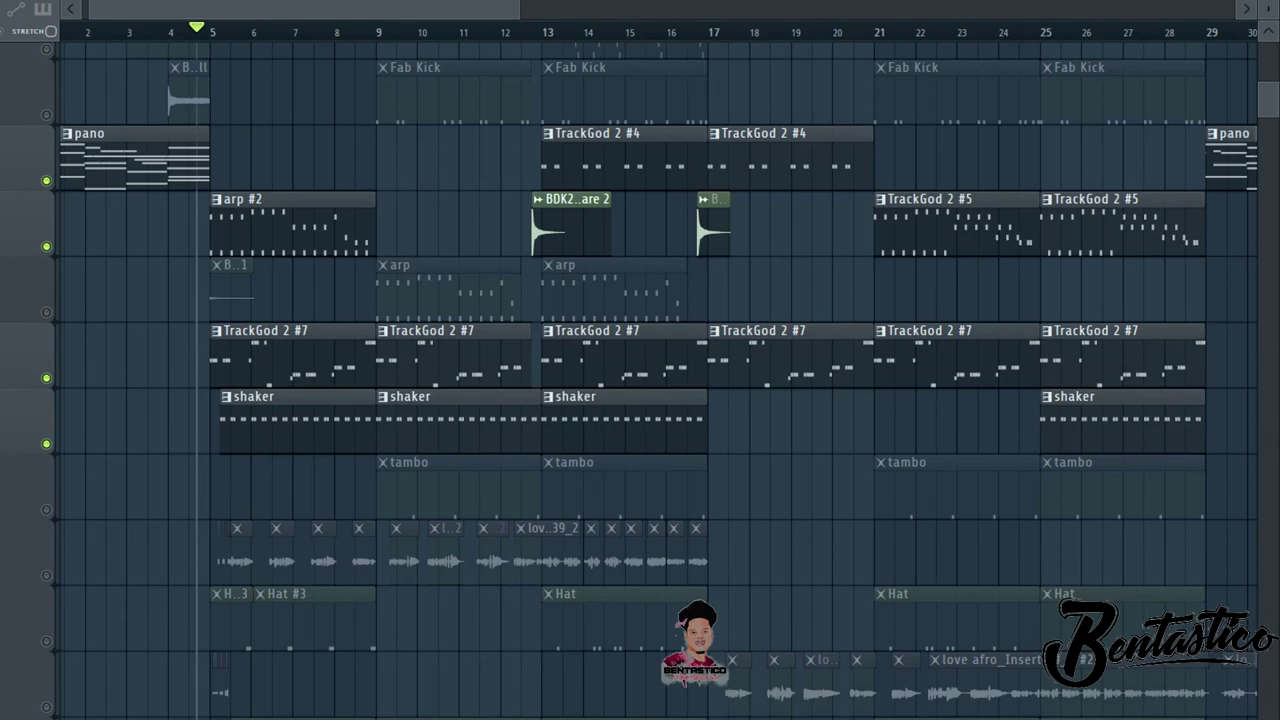
pyautogui.rightClick(46, 444)
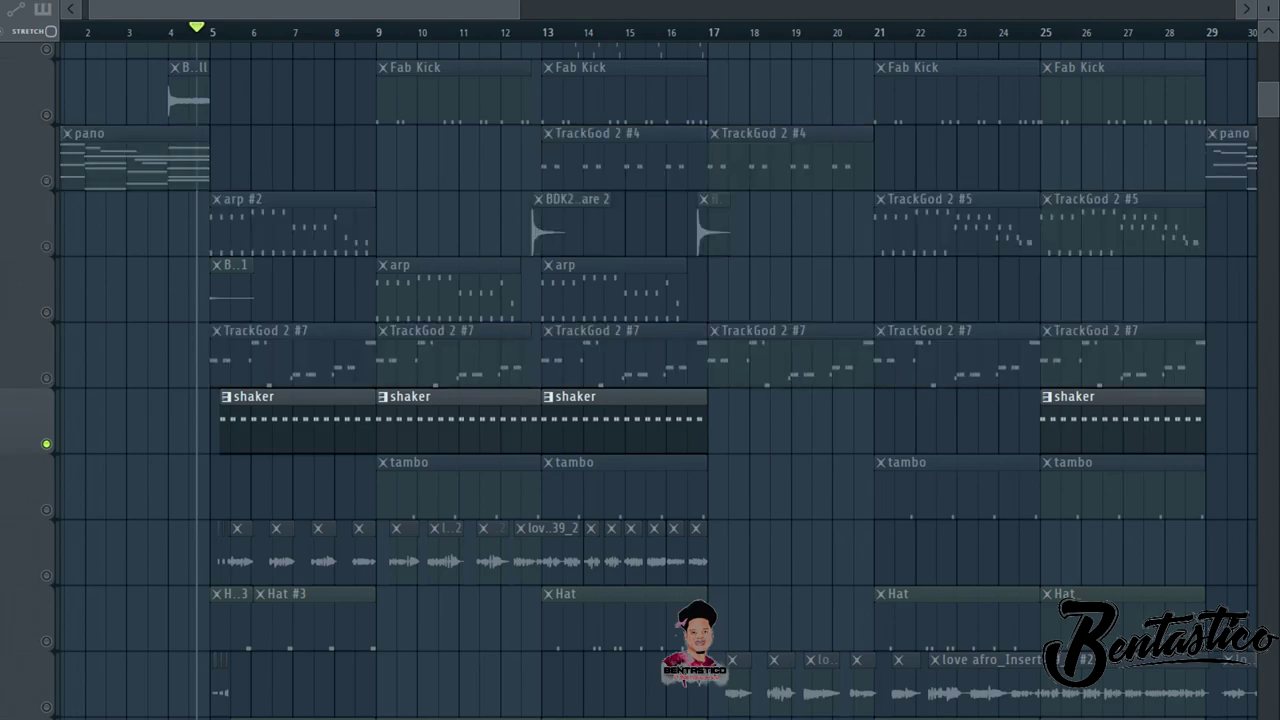
pyautogui.doubleClick(25, 487)
pyautogui.rightClick(46, 444)
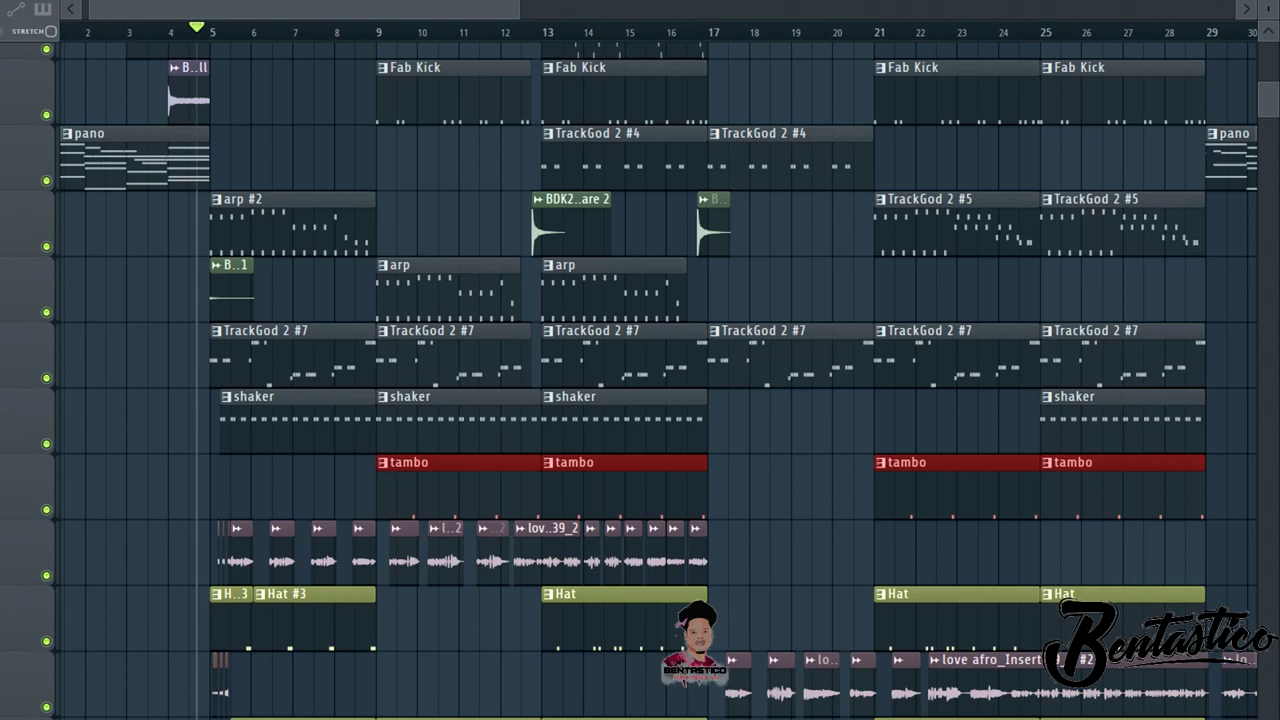
pyautogui.scroll(2, 1268, 100)
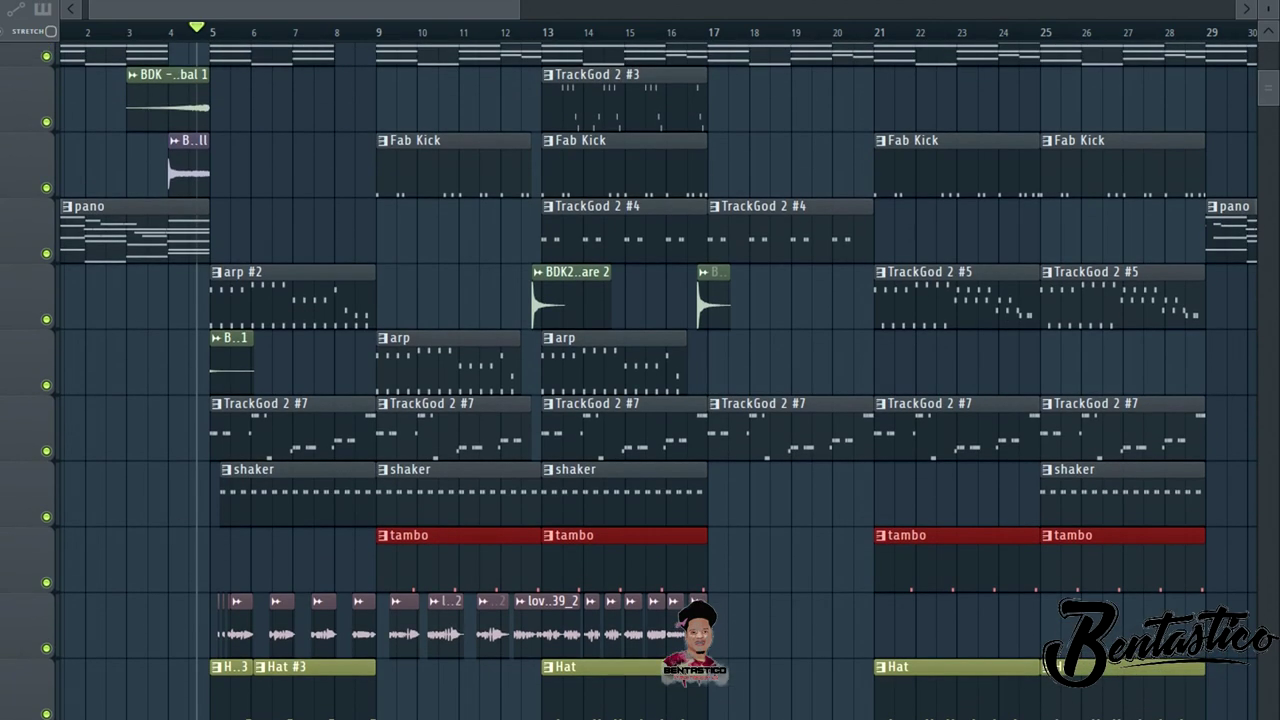
pyautogui.scroll(3, 1268, 100)
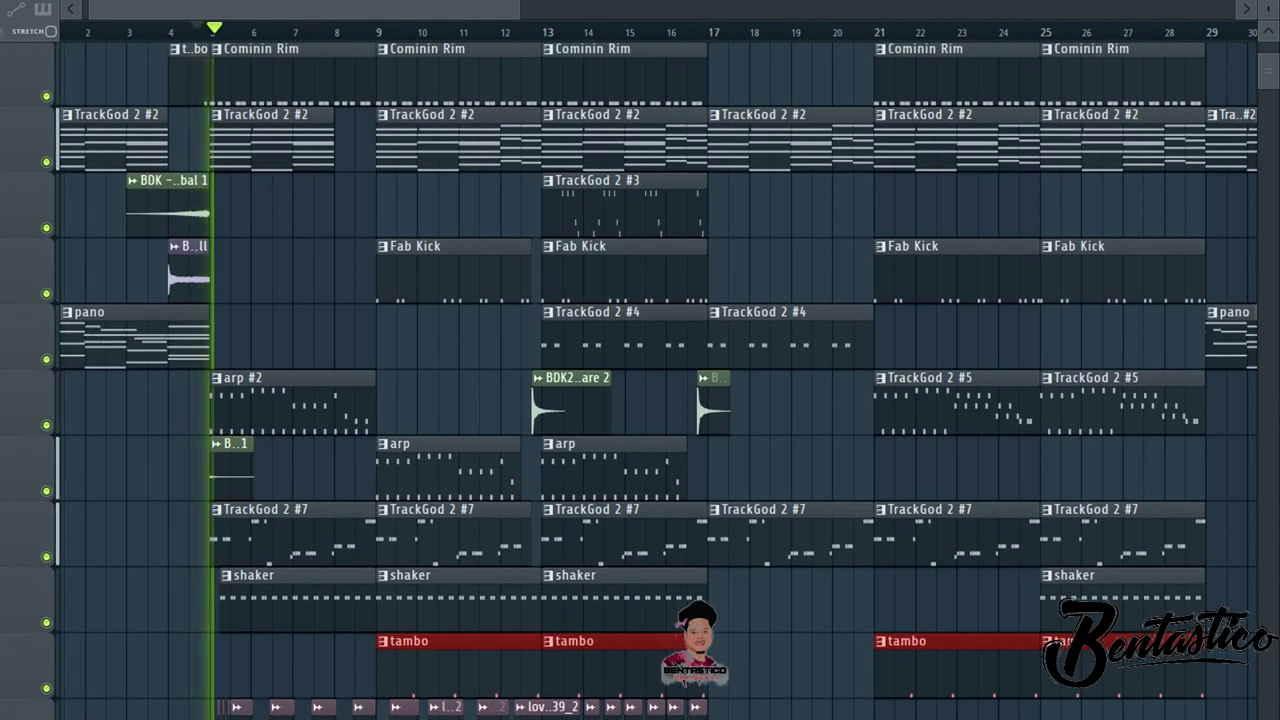
pyautogui.press('space')
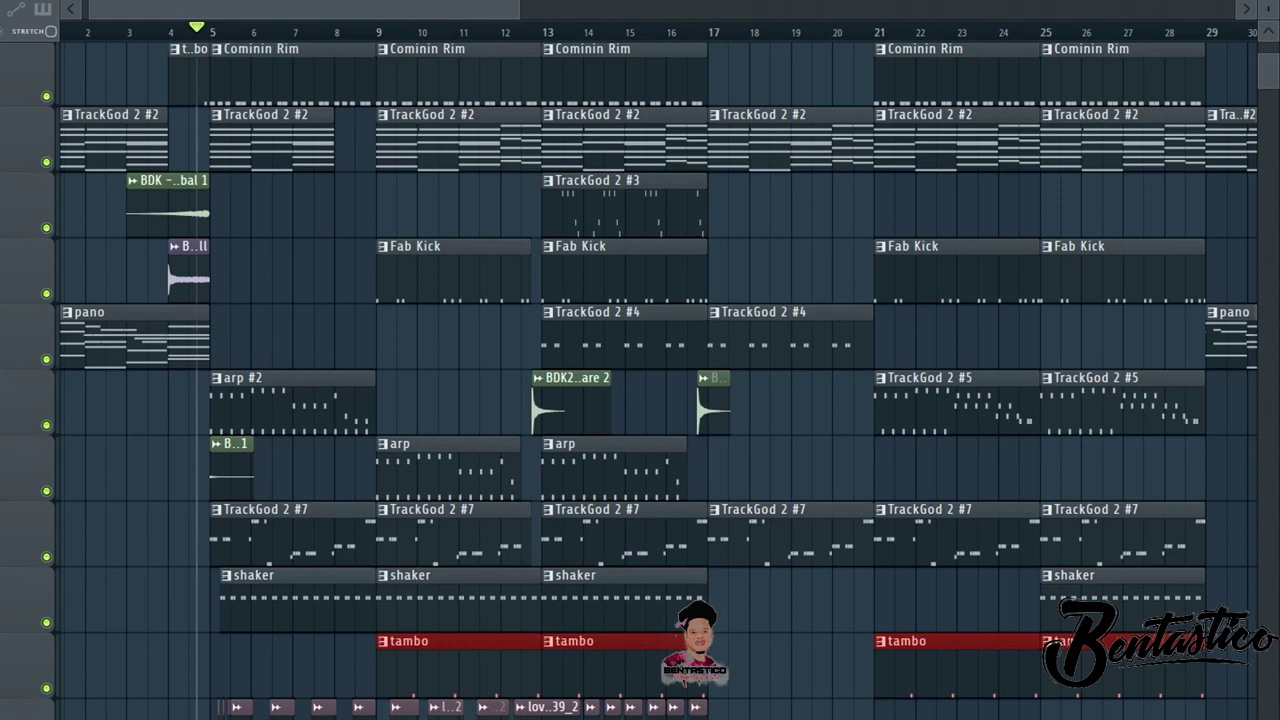
# Play the transition into the bar 9 section from just after bar 8 with all tracks on, viewing the lower and upper tracks
pyautogui.click(348, 30)
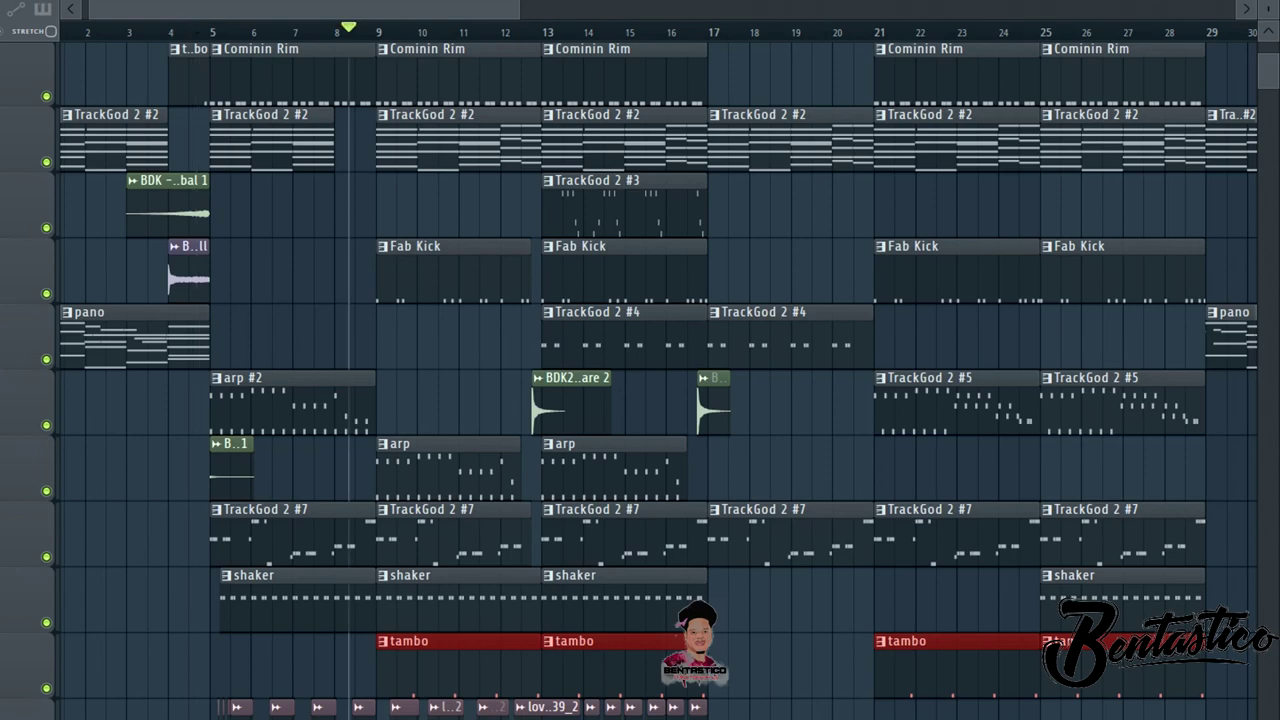
pyautogui.press('space')
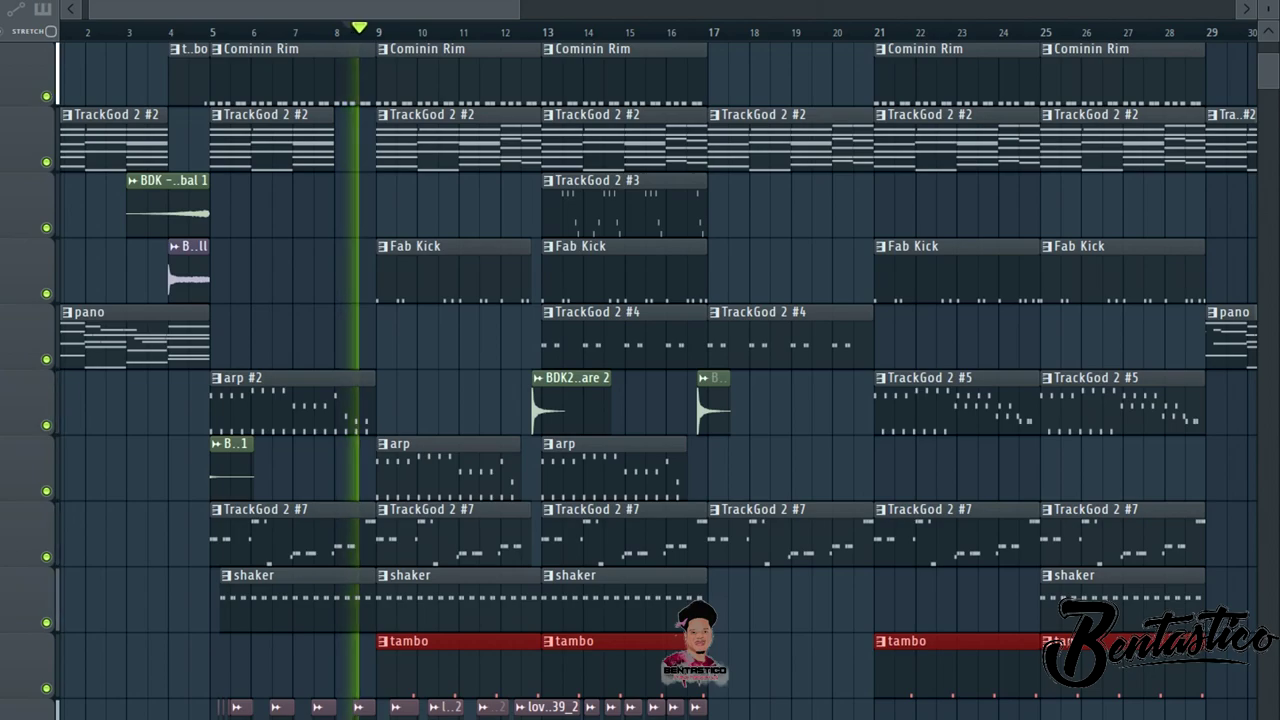
pyautogui.scroll(-3, 650, 380)
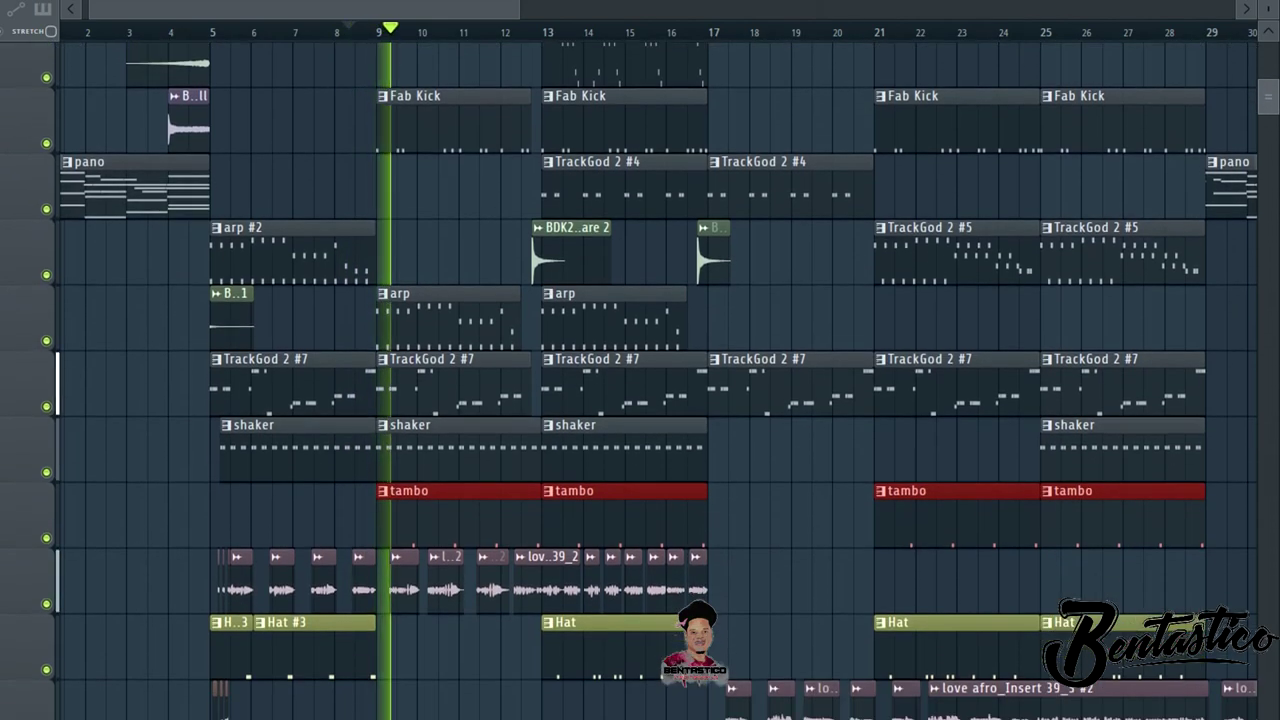
pyautogui.scroll(-2, 650, 380)
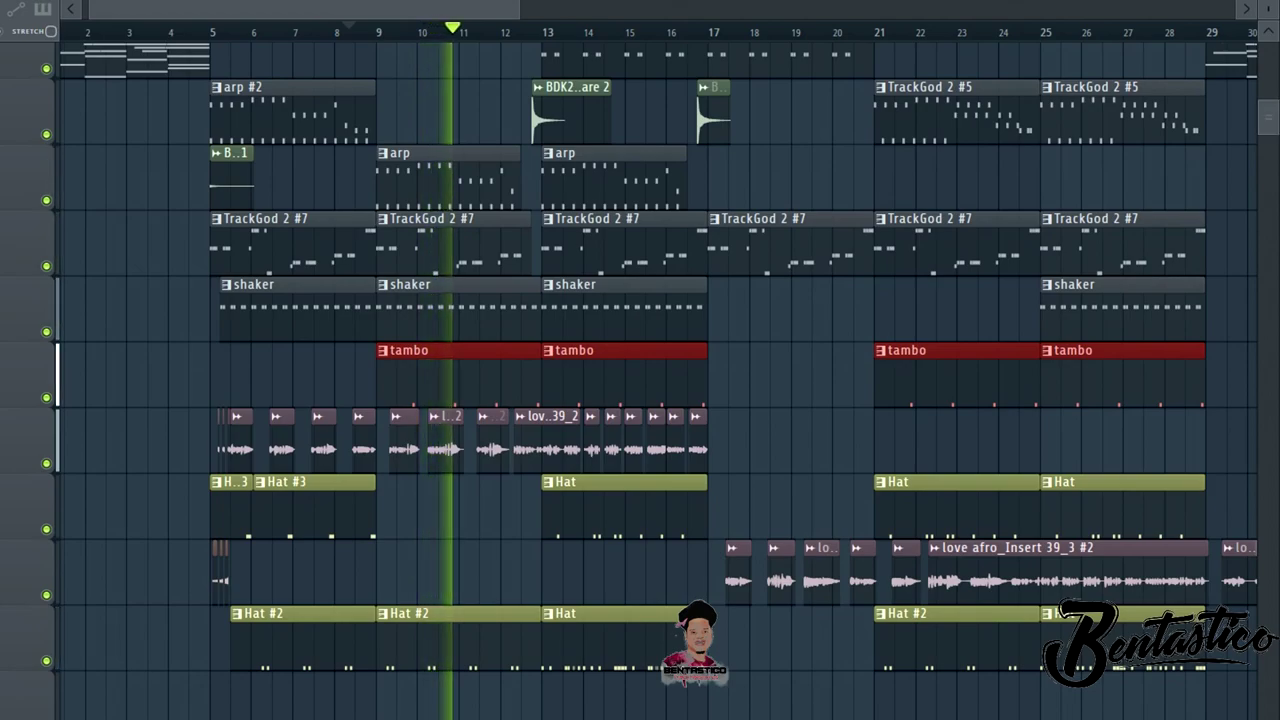
pyautogui.scroll(5, 650, 380)
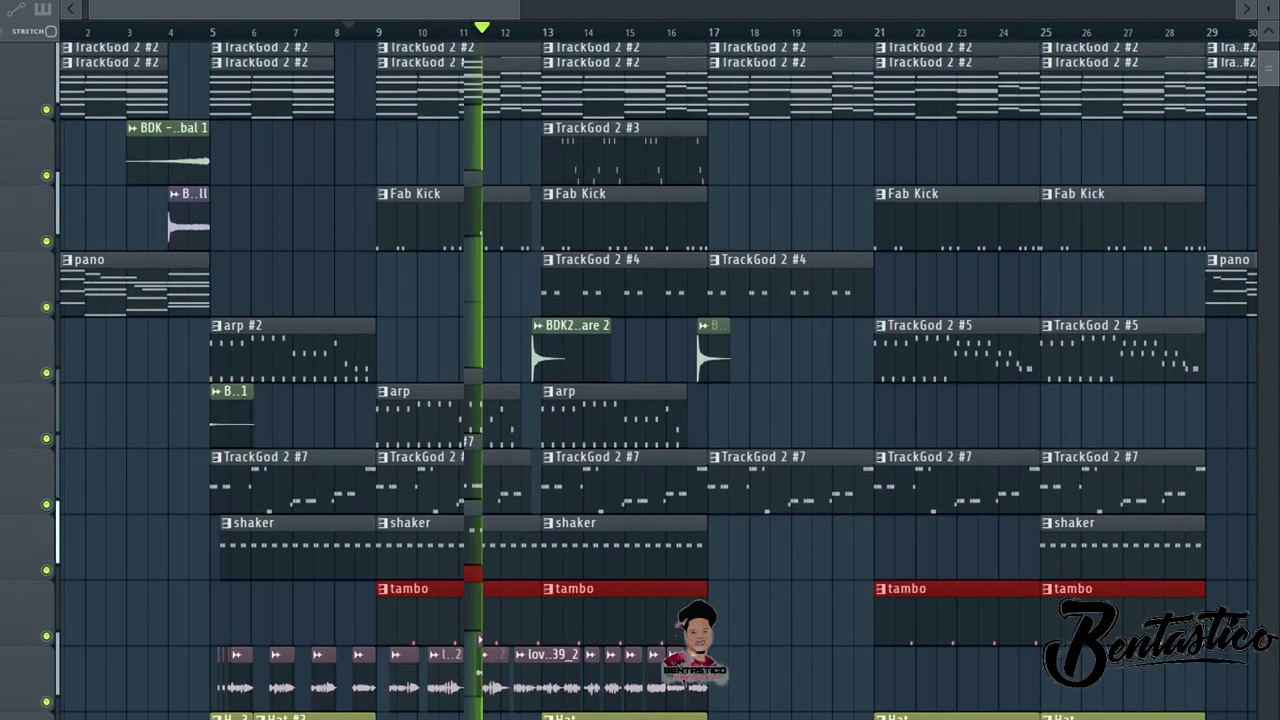
pyautogui.press('space')
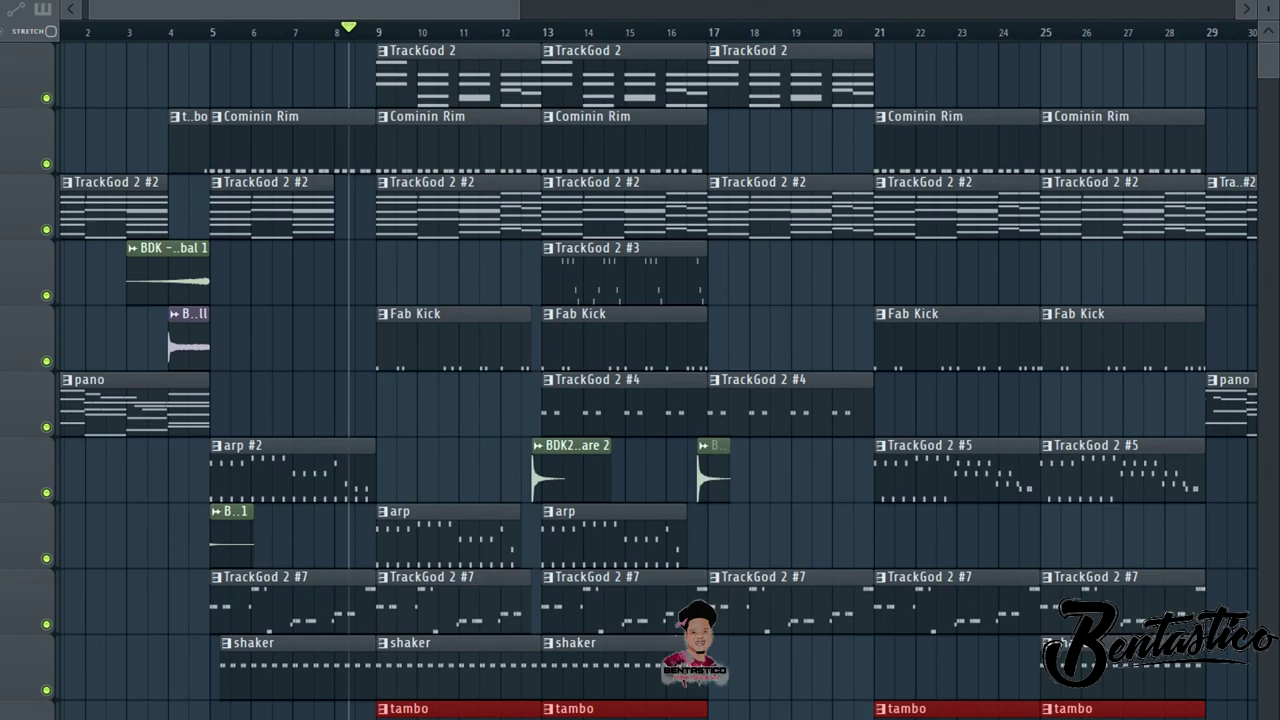
# Solo the TrackGod 2 track and play it from bar 9, then restore all tracks and play the same section
pyautogui.rightClick(46, 98)
pyautogui.press('space')
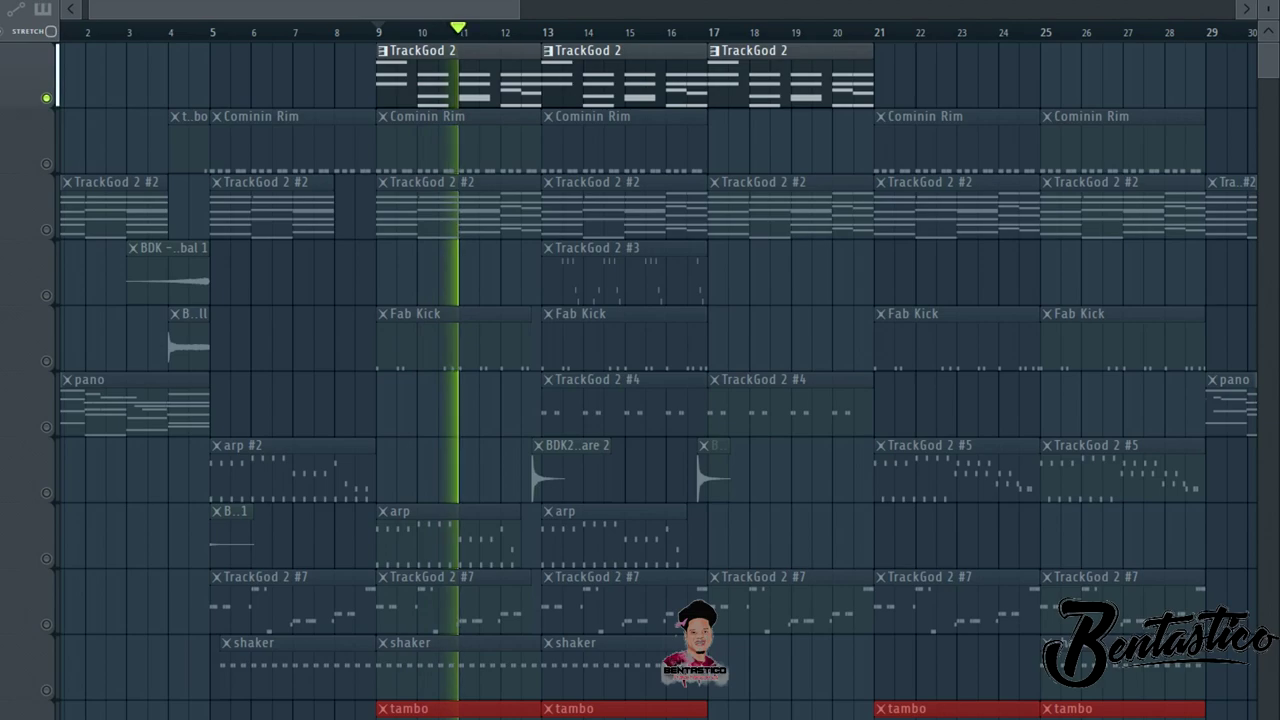
pyautogui.press('space')
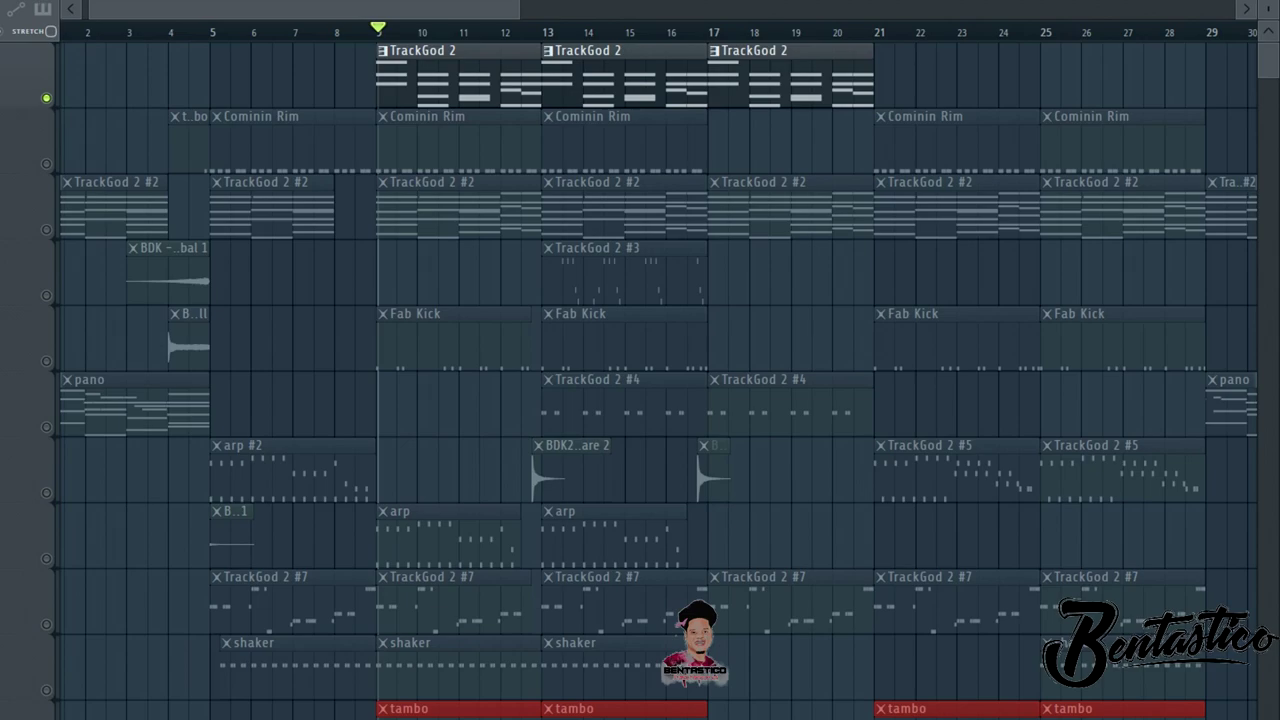
pyautogui.rightClick(46, 98)
pyautogui.press('space')
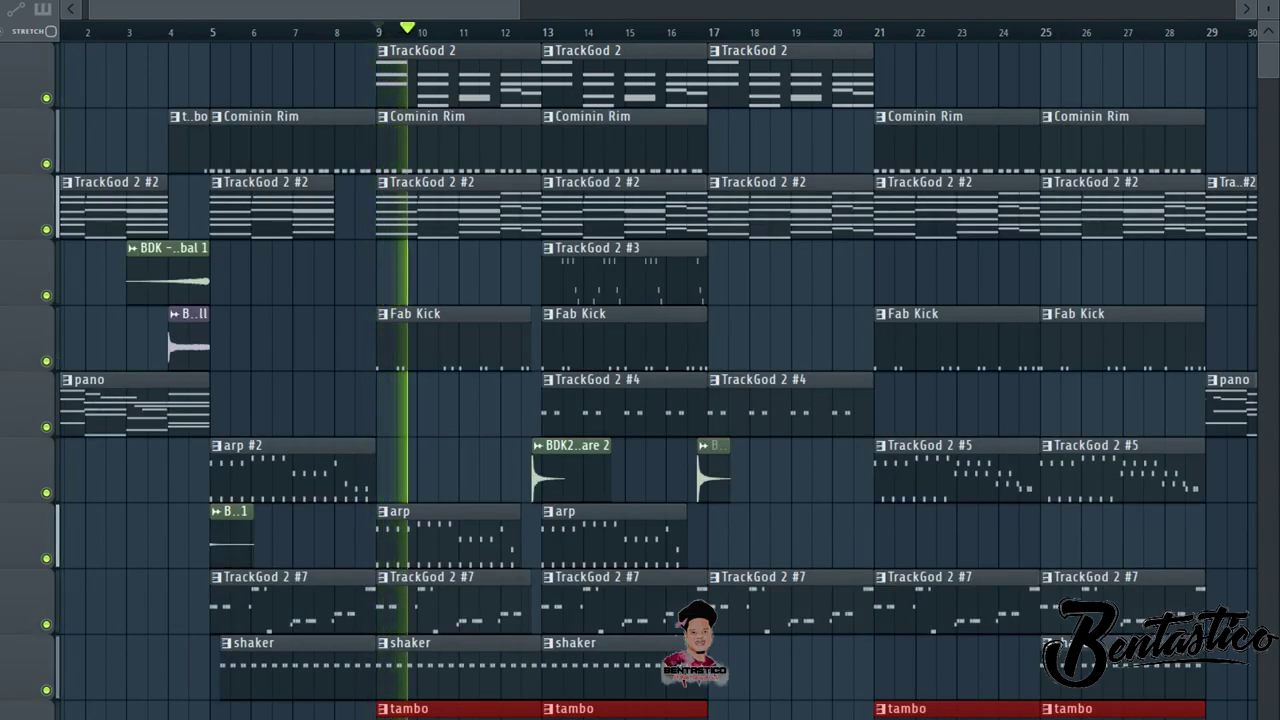
pyautogui.press('space')
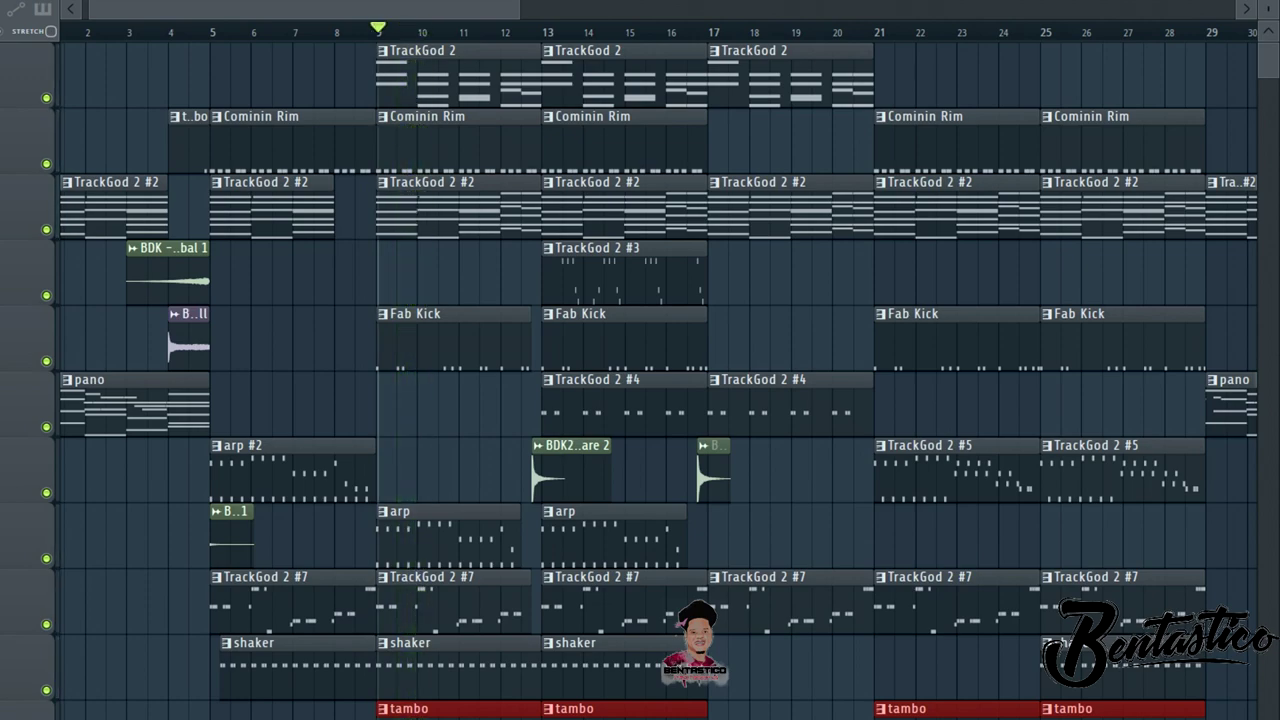
# Play the transition into bar 13 from just after bar 12 with all tracks on, then play from bar 13
pyautogui.moveTo(304, 9); pyautogui.dragTo(375, 9)
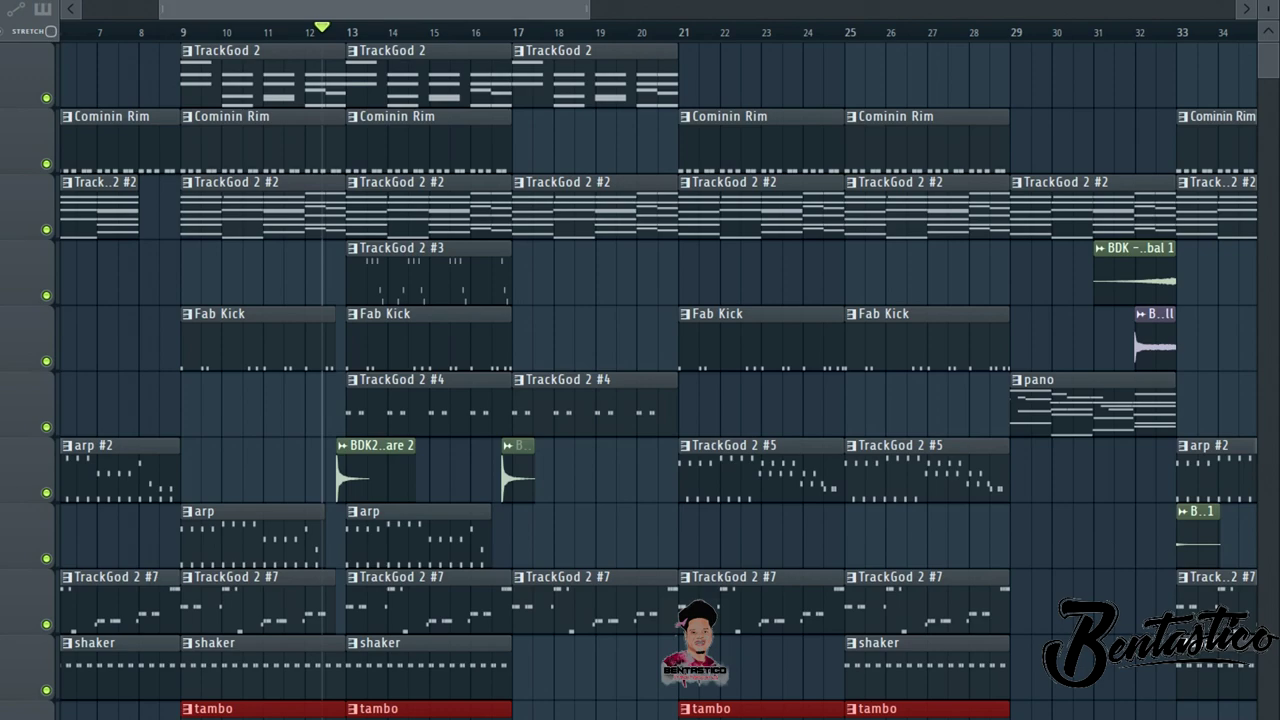
pyautogui.moveTo(375, 9); pyautogui.dragTo(387, 9)
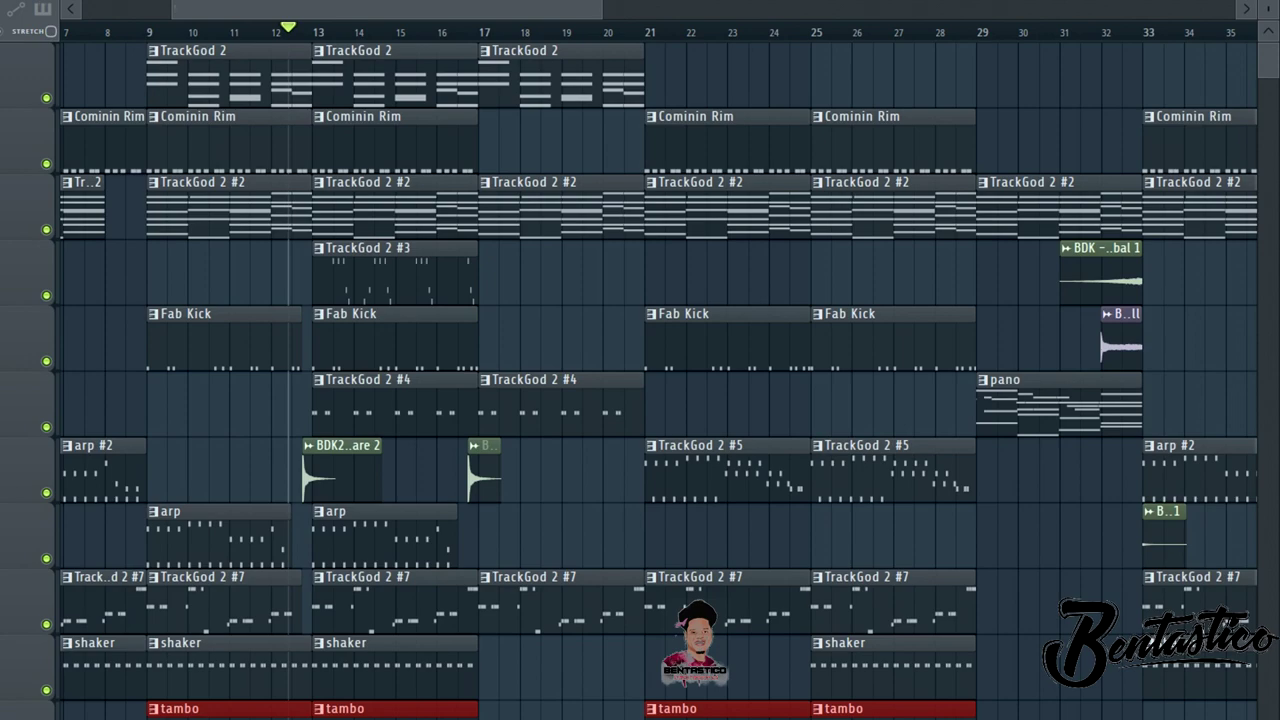
pyautogui.press('space')
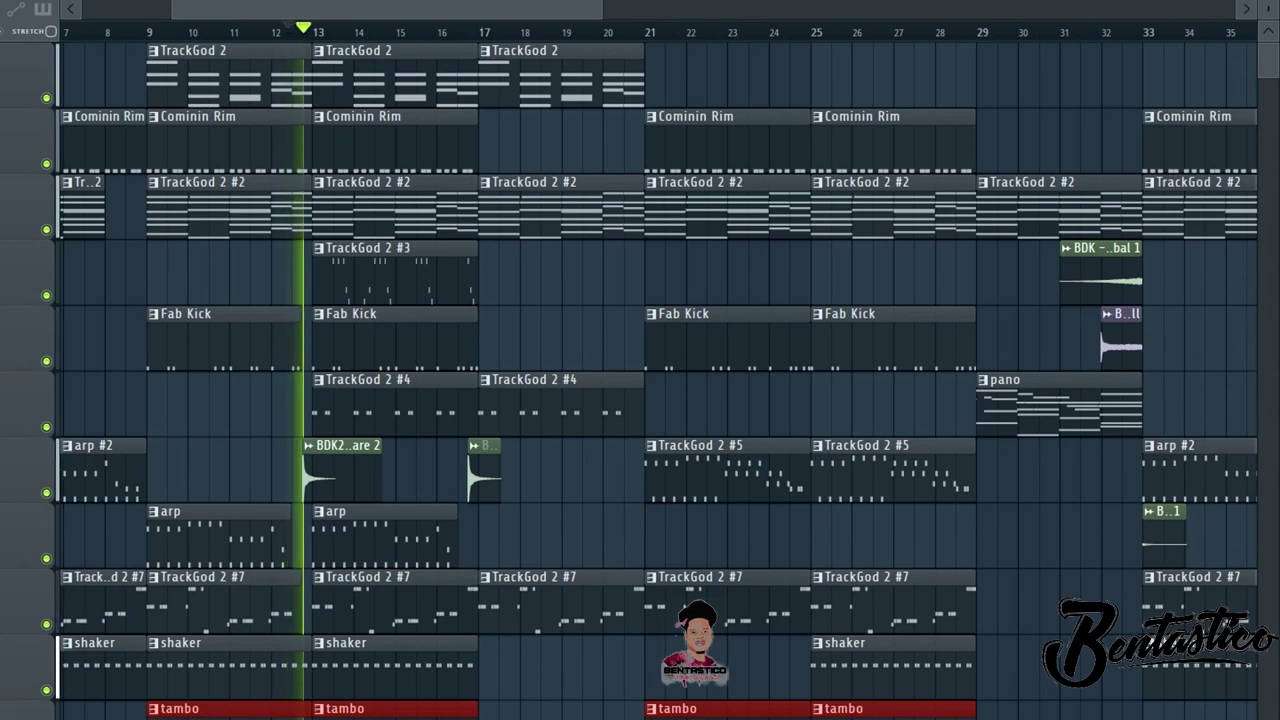
pyautogui.press('space')
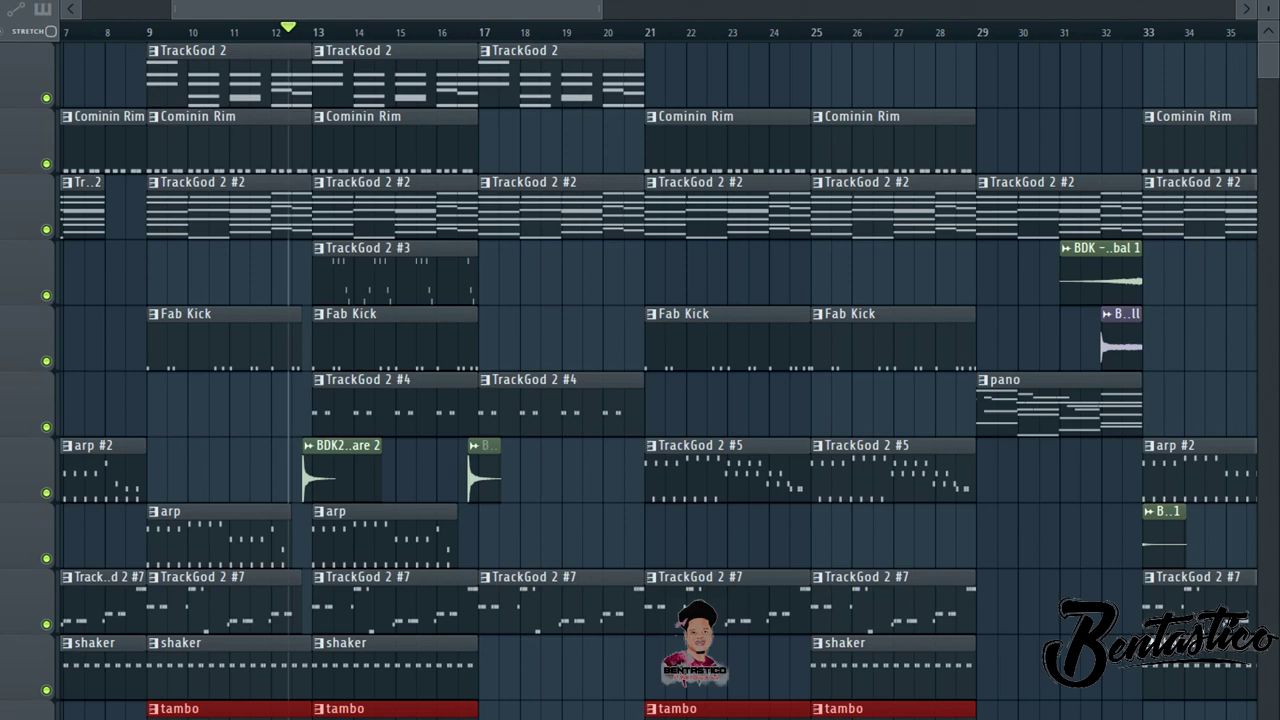
pyautogui.press('space')
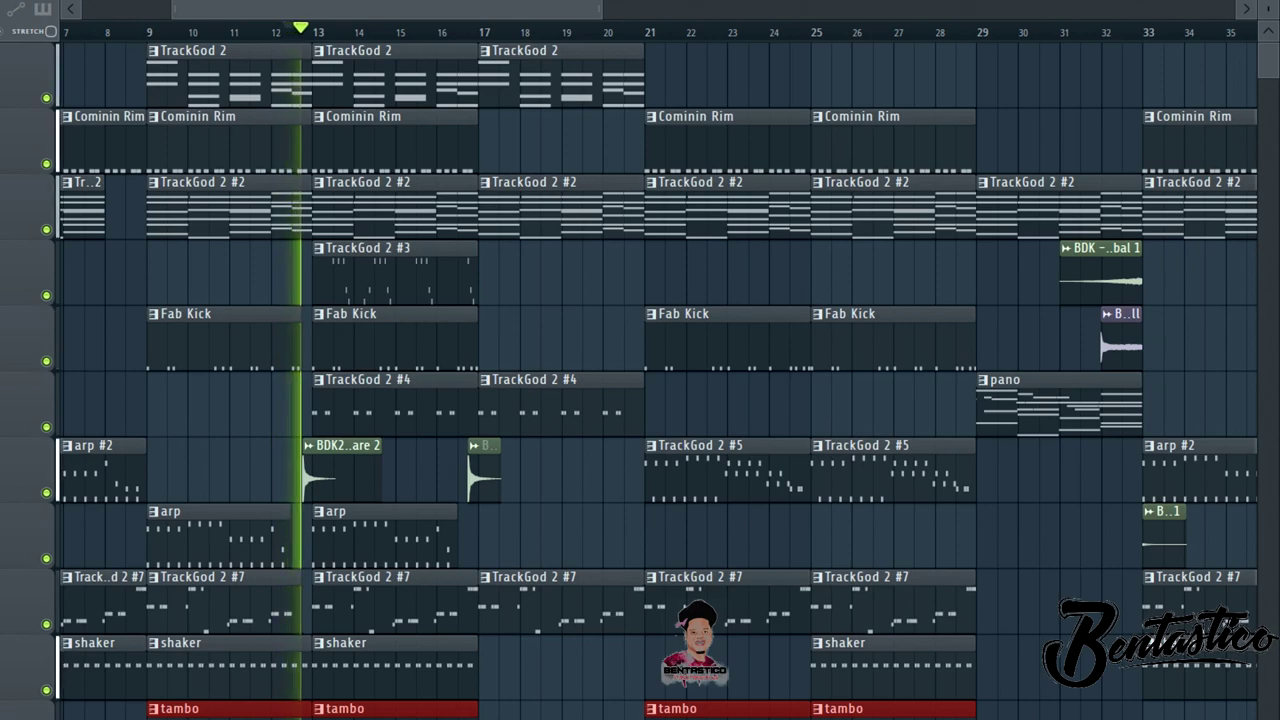
pyautogui.press('space')
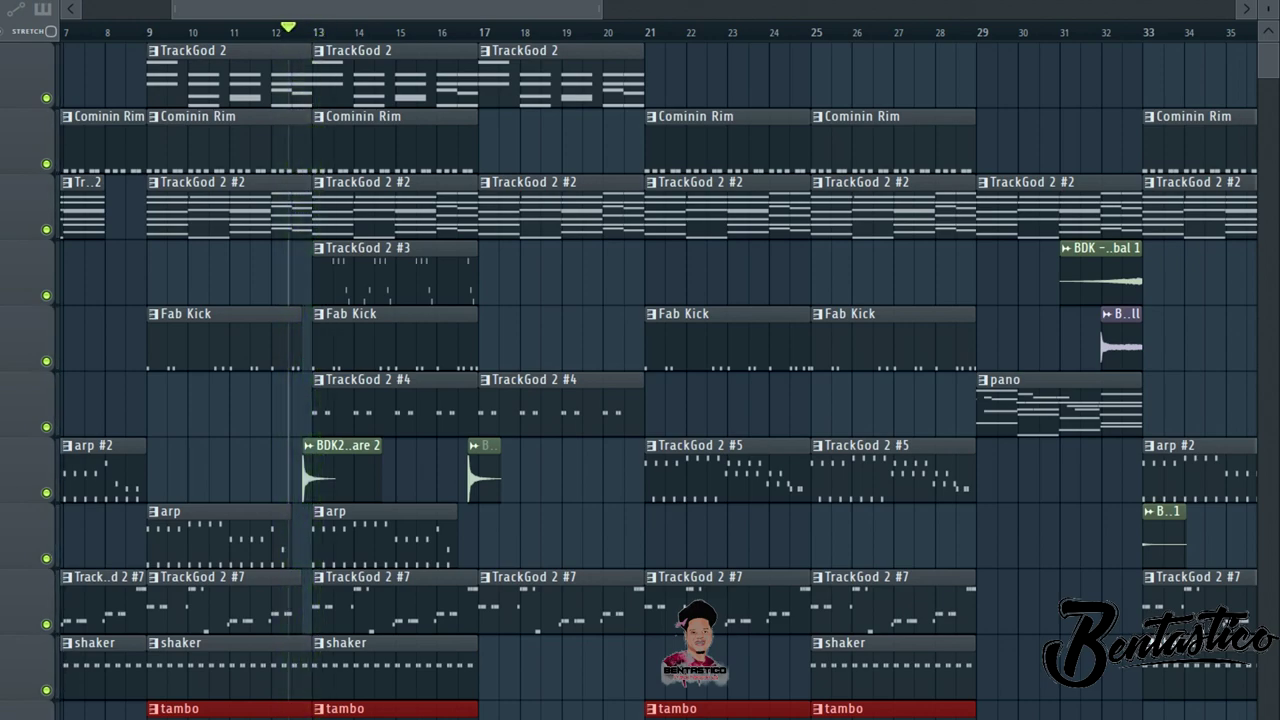
pyautogui.press('space')
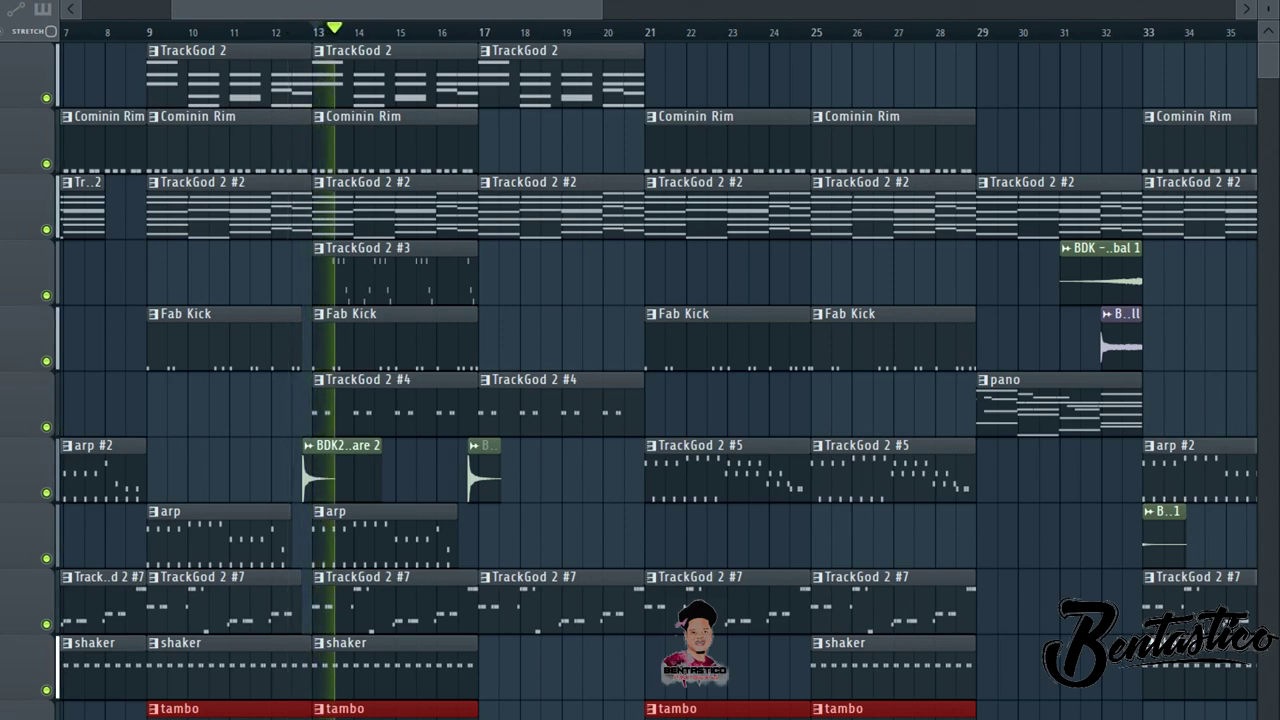
pyautogui.press('space')
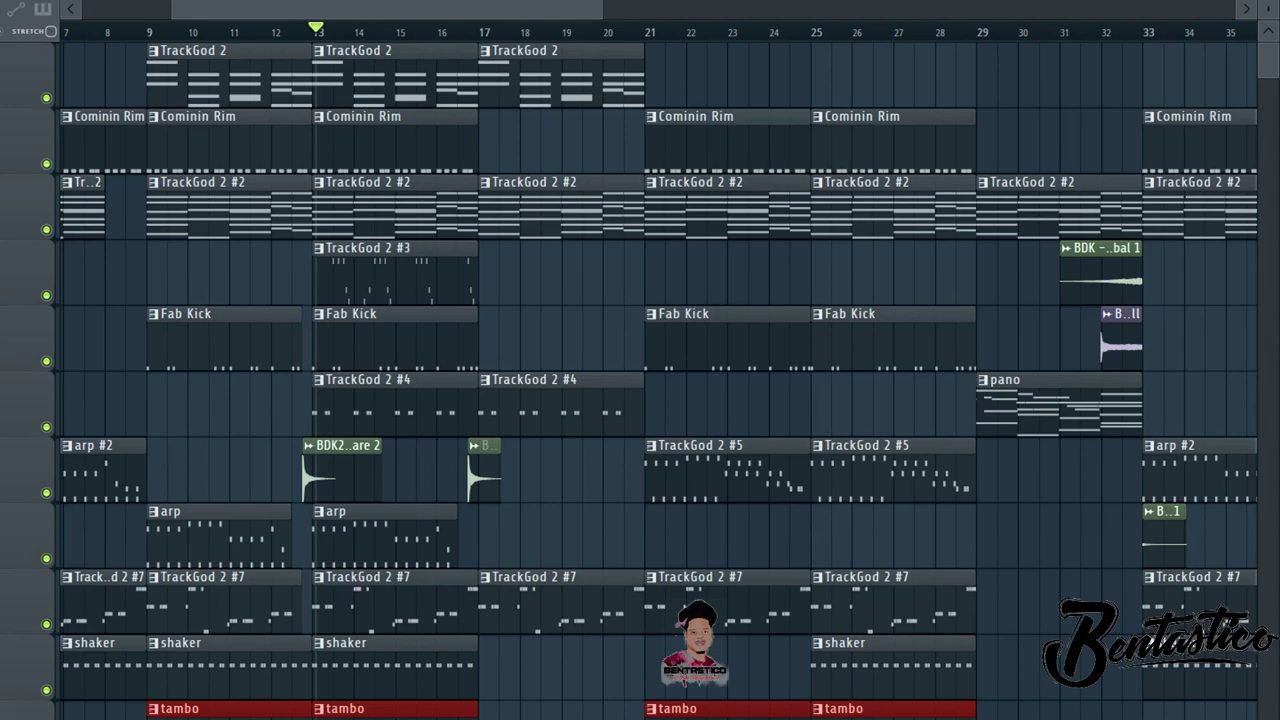
# Solo the TrackGod 2 #3 track and play it from bar 13, then unmute TrackGod 2 #4 and play both
pyautogui.rightClick(46, 296)
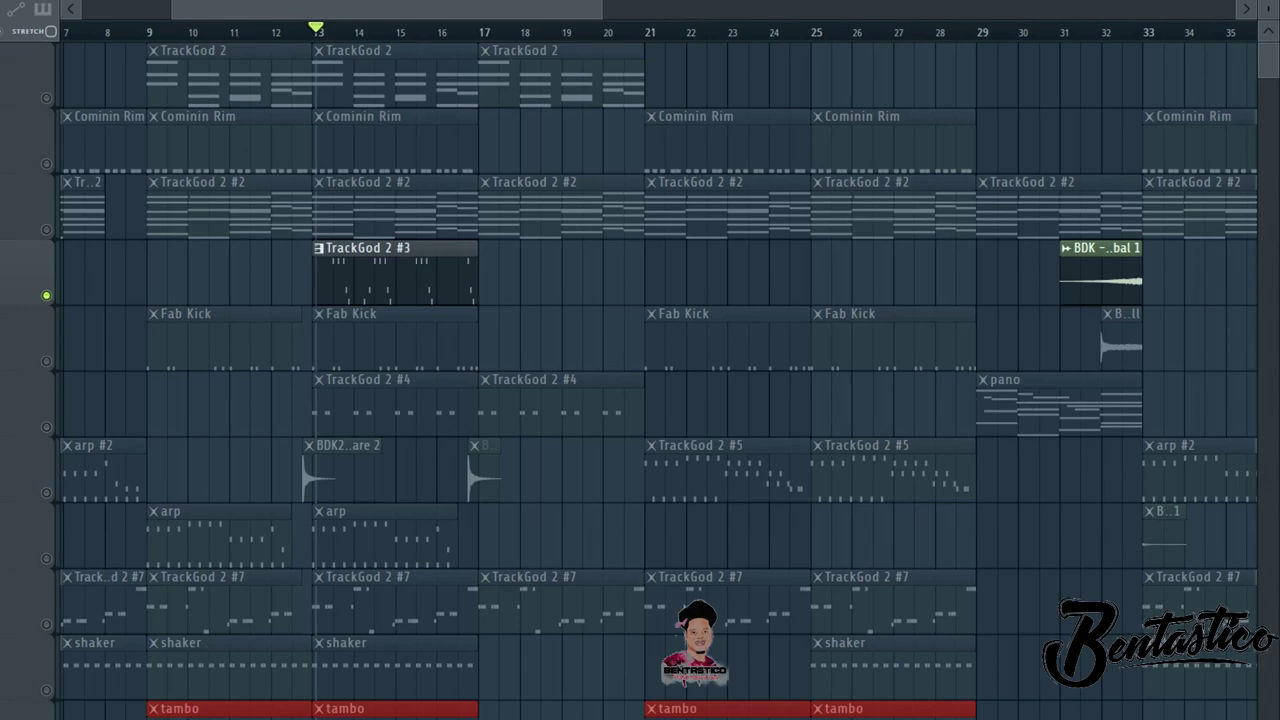
pyautogui.press('space')
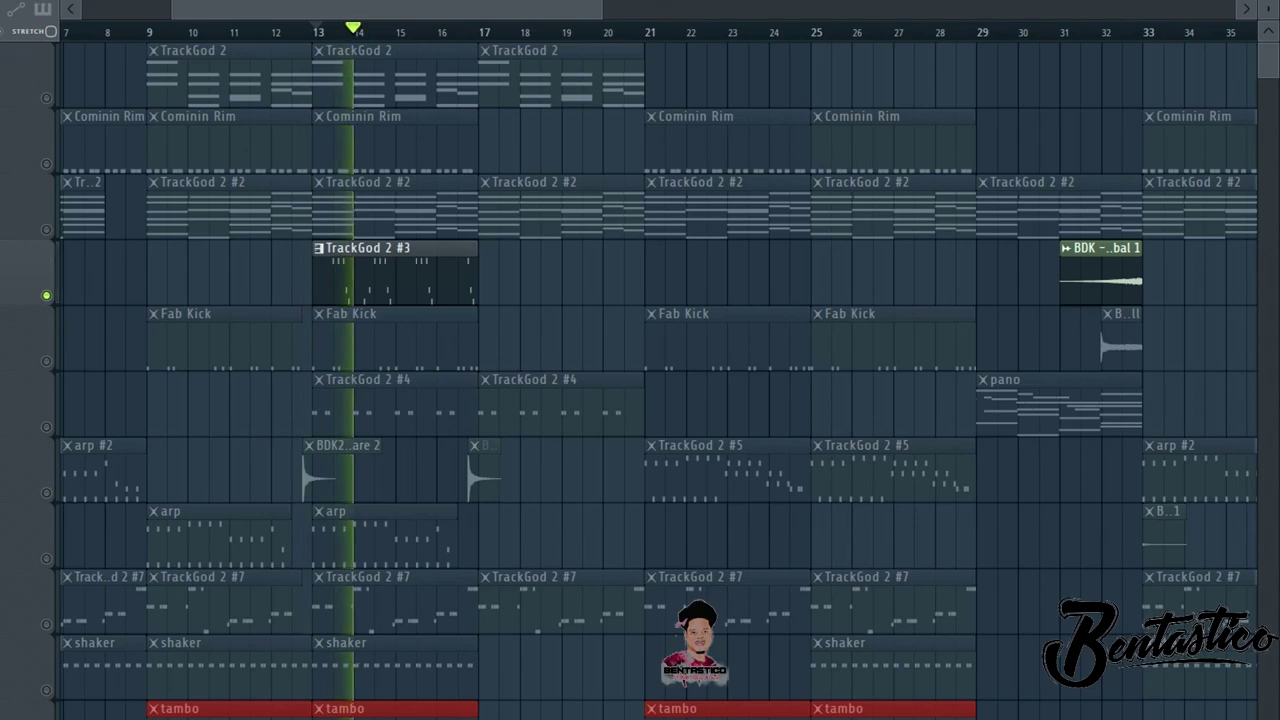
pyautogui.press('space')
pyautogui.click(46, 427)
pyautogui.press('space')
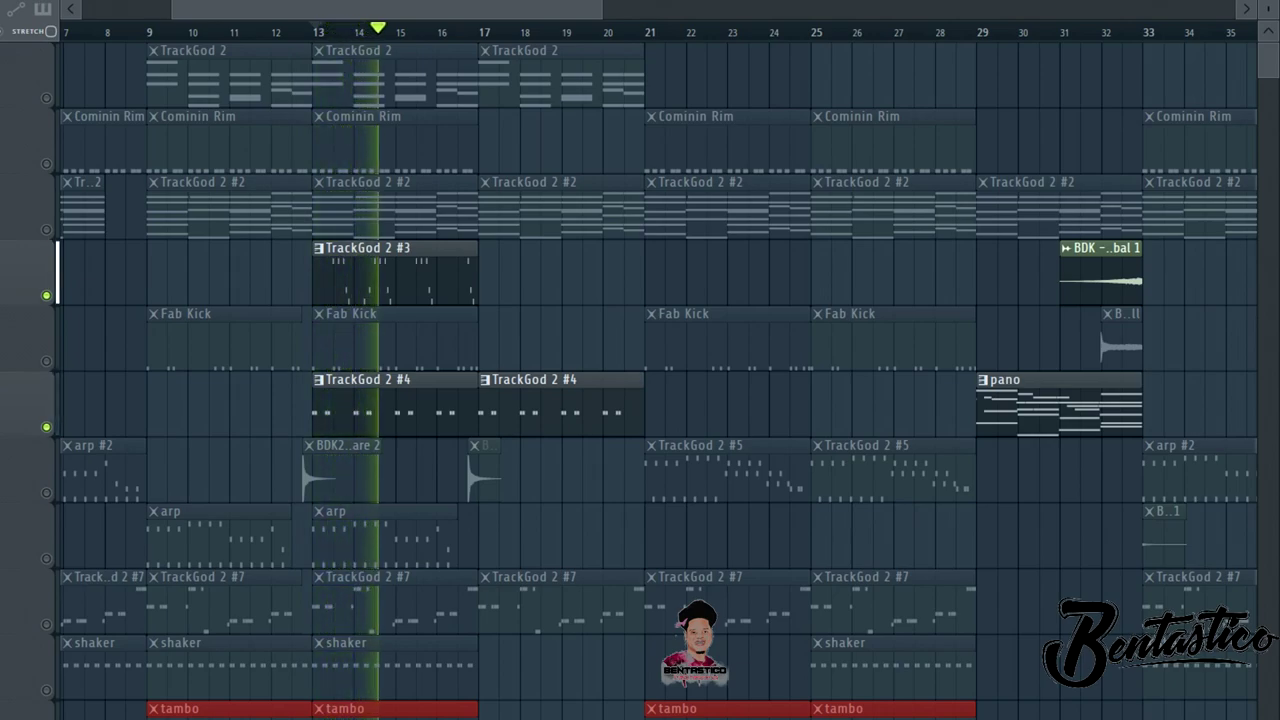
pyautogui.press('space')
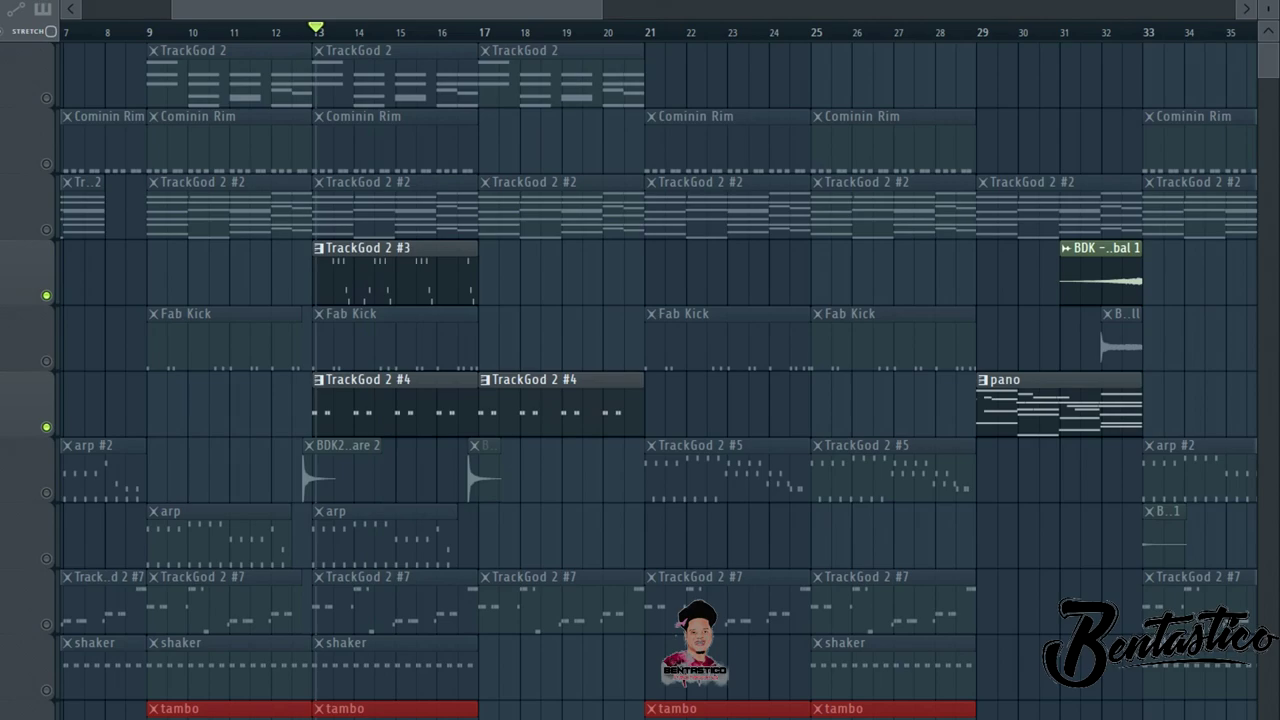
# Turn all tracks back on and play the full arrangement from bar 13
pyautogui.click(46, 296)
pyautogui.rightClick(46, 427)
pyautogui.press('space')
pyautogui.press('space')
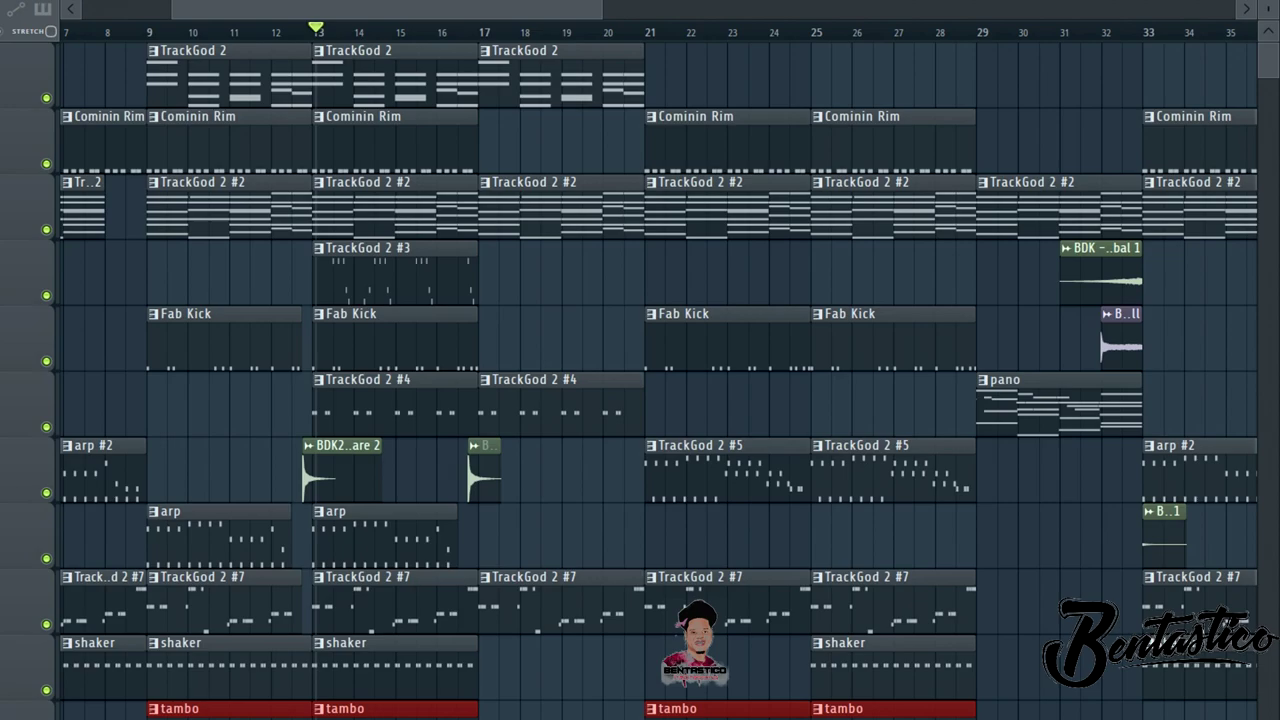
# Set the playback position just after bar 16 and play the transition into the bar 17 section
pyautogui.moveTo(387, 9); pyautogui.dragTo(438, 9)
pyautogui.click(315, 30)
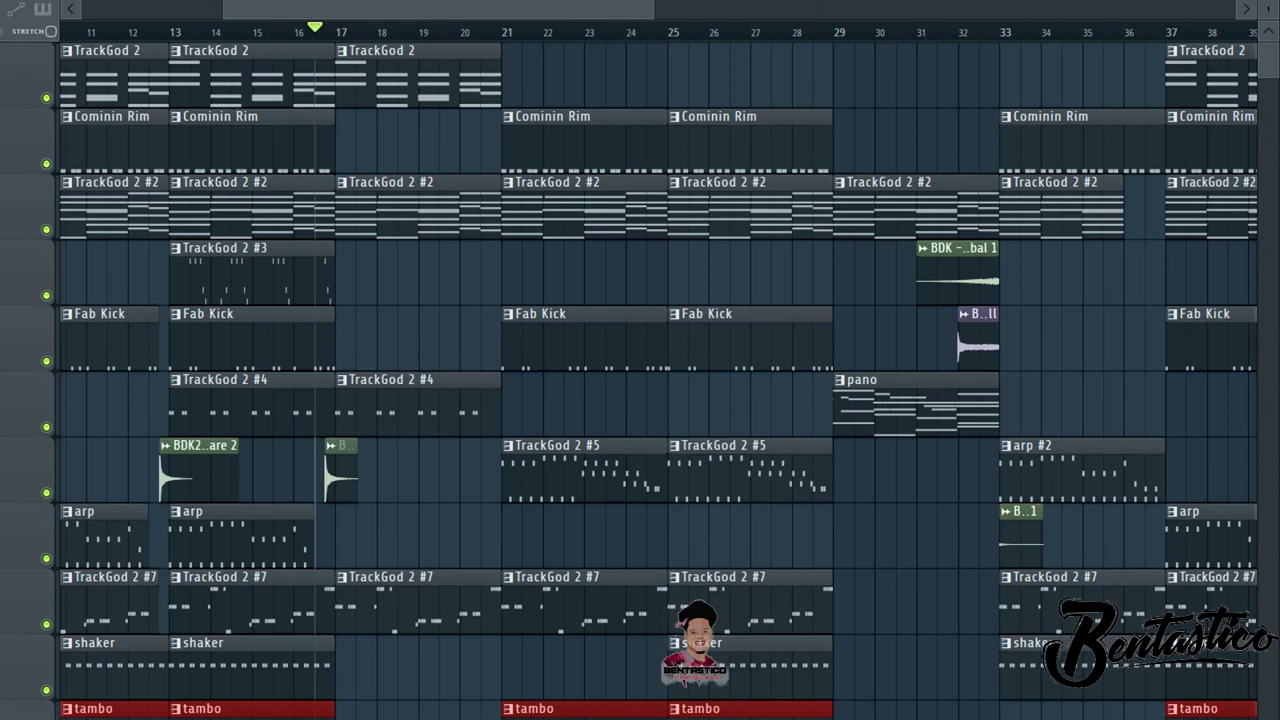
pyautogui.moveTo(438, 9); pyautogui.dragTo(402, 9)
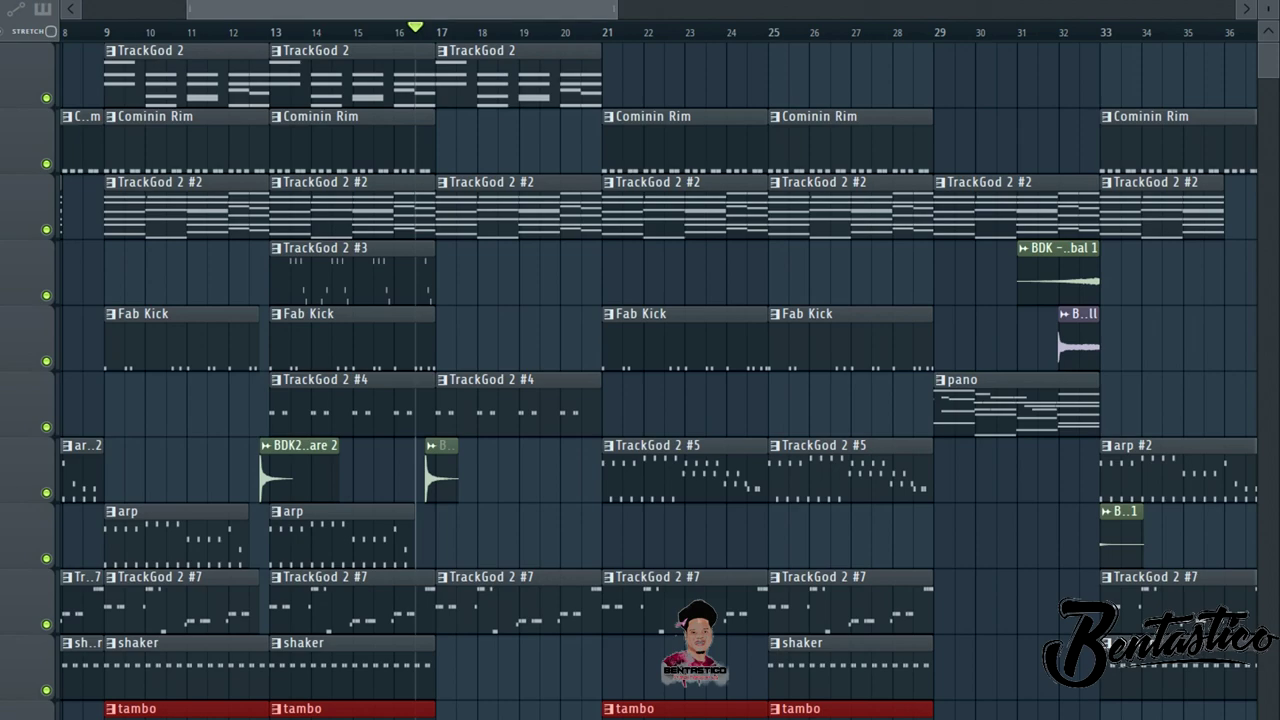
pyautogui.moveTo(402, 9); pyautogui.dragTo(476, 9)
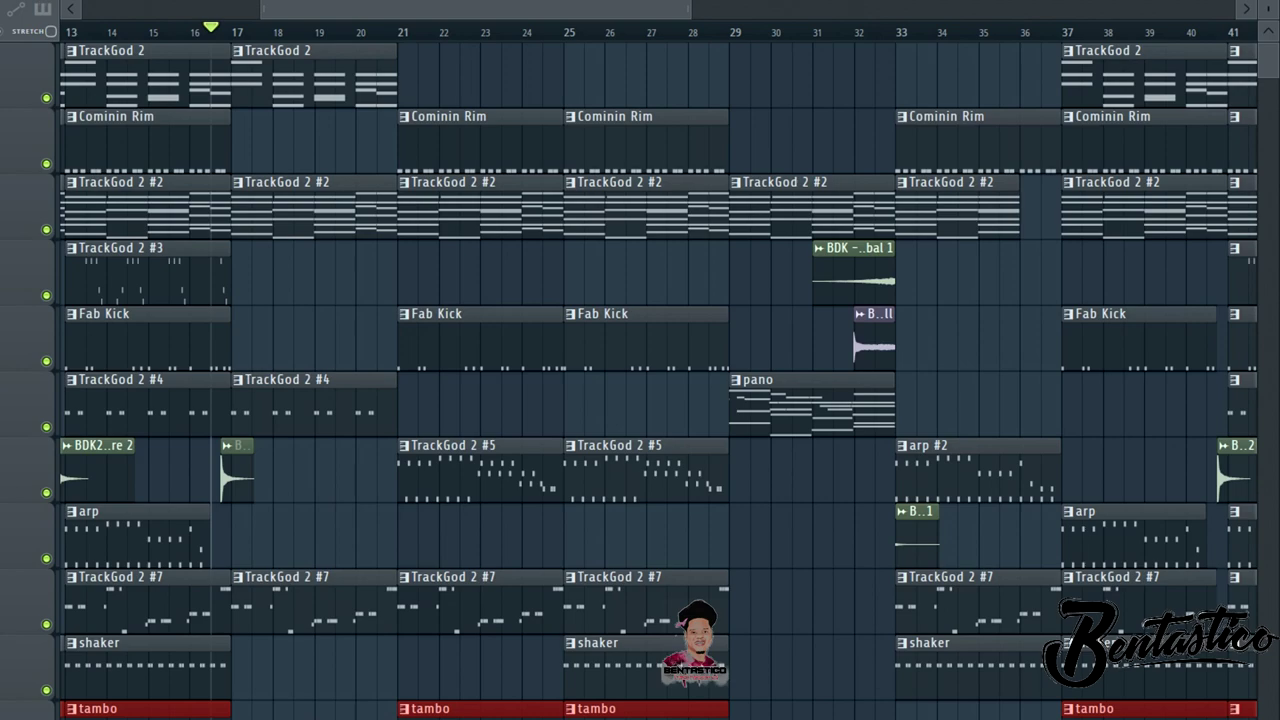
pyautogui.press('space')
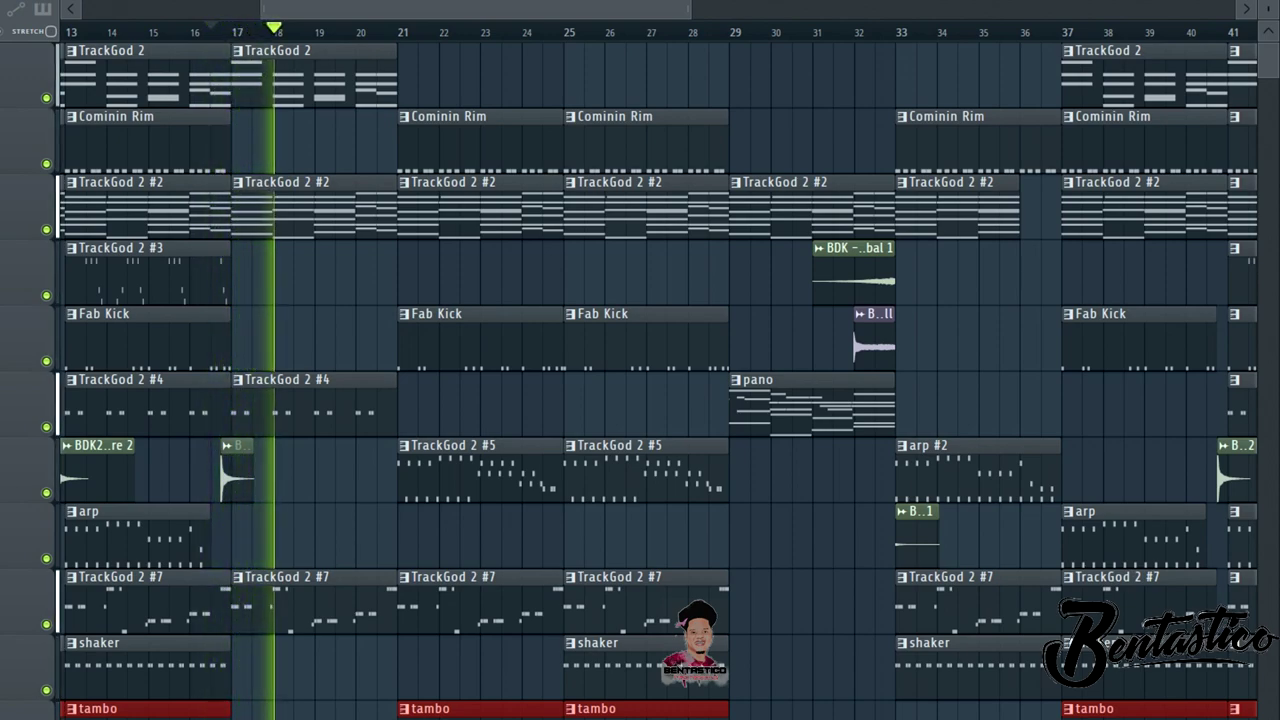
pyautogui.press('space')
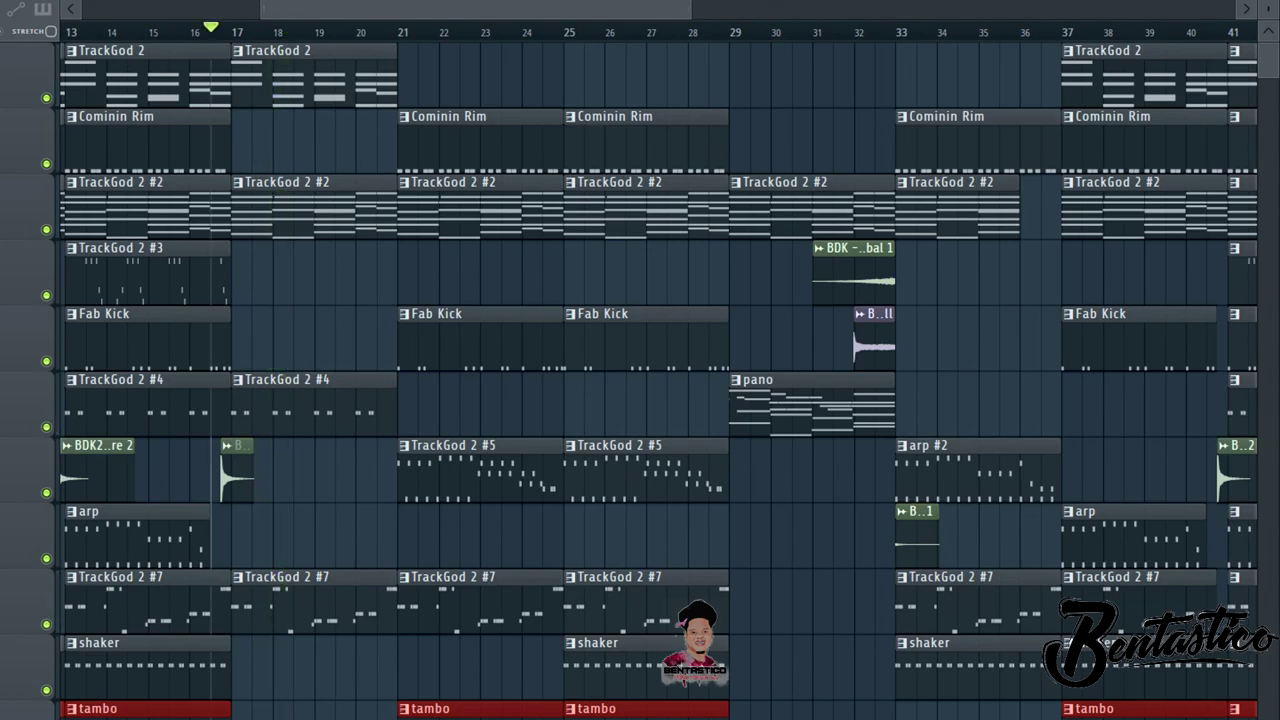
# Set the playback position to bar 17, solo the TrackGod 2 track and play it
pyautogui.click(232, 30)
pyautogui.moveTo(476, 9); pyautogui.dragTo(348, 9)
pyautogui.moveTo(562, 9); pyautogui.dragTo(629, 9)
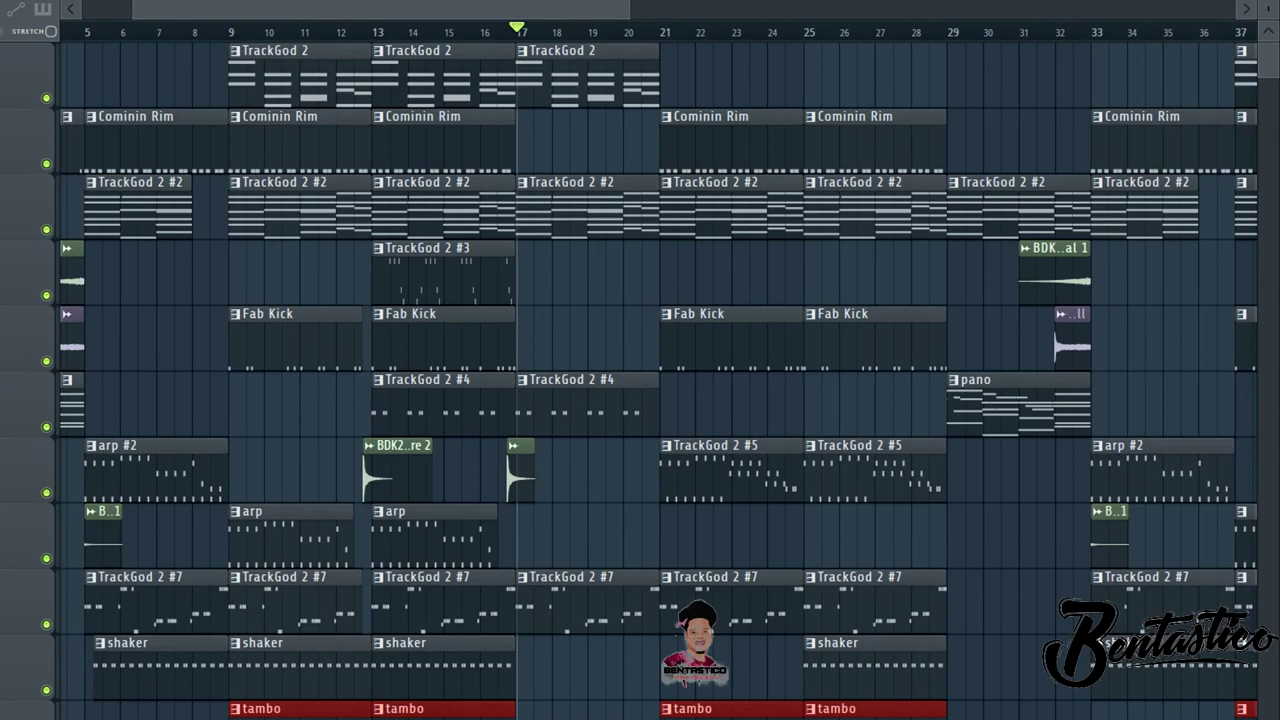
pyautogui.moveTo(480, 9); pyautogui.dragTo(528, 9)
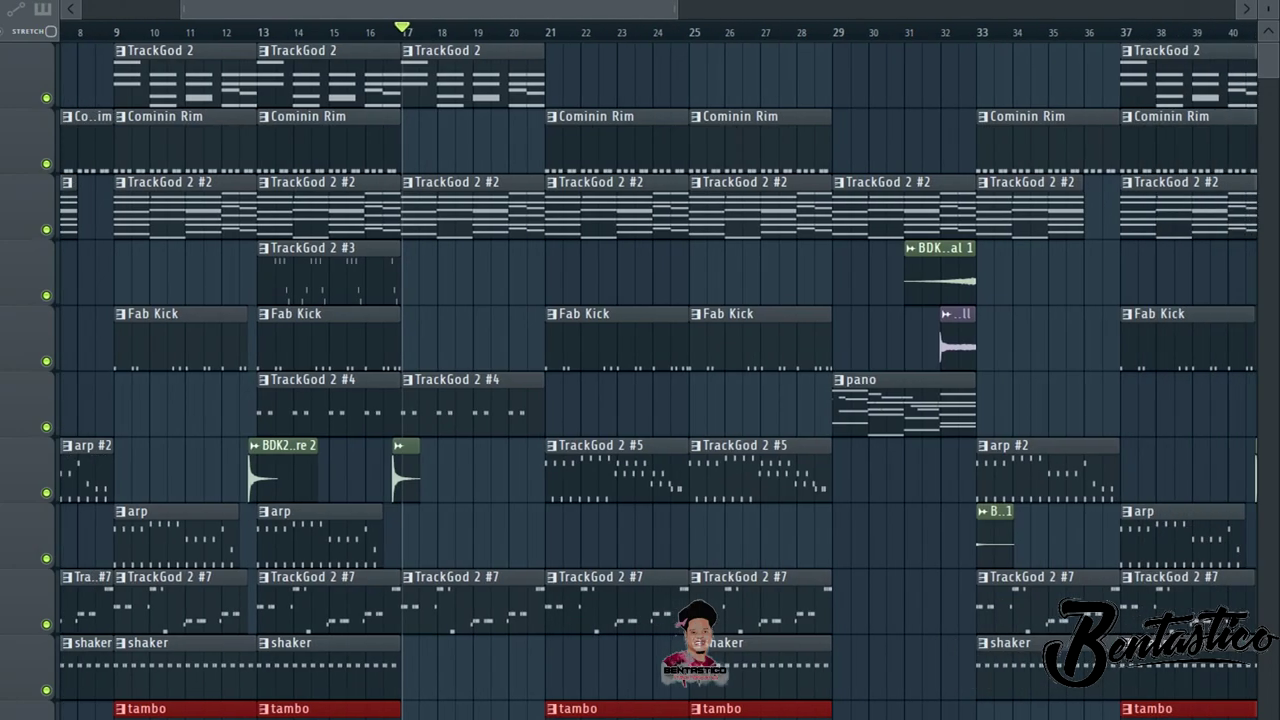
pyautogui.rightClick(46, 98)
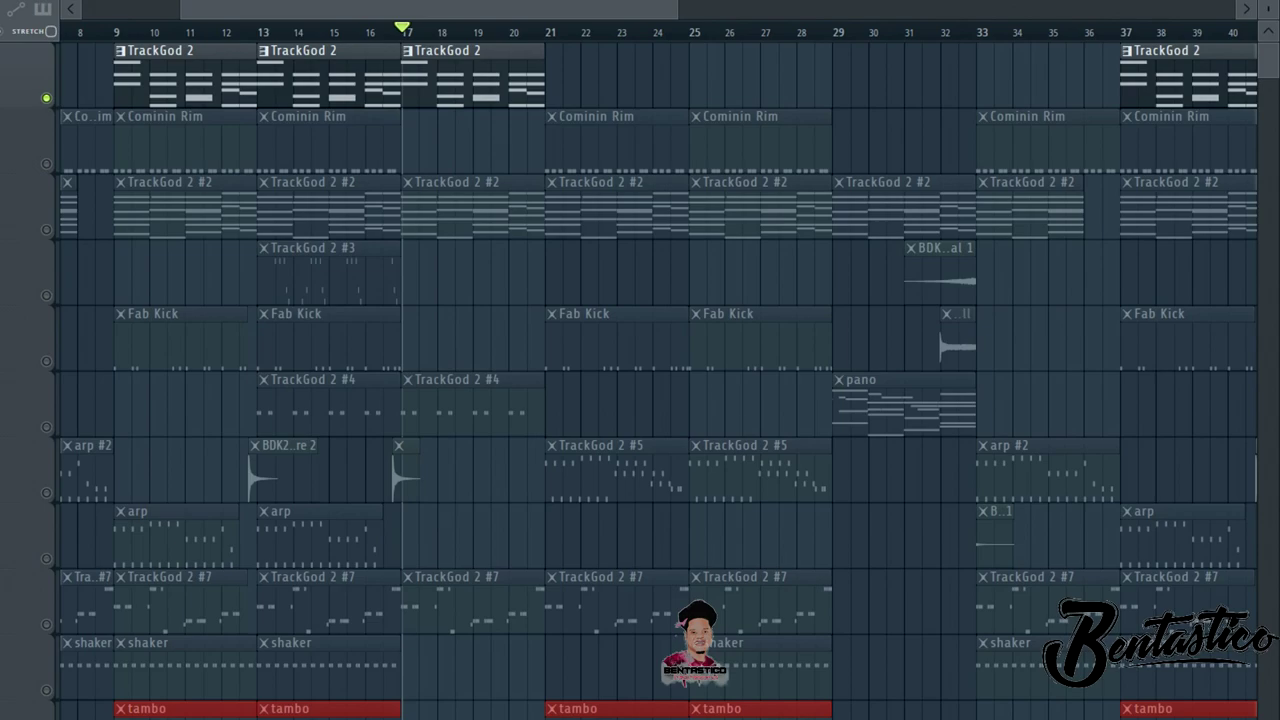
pyautogui.press('space')
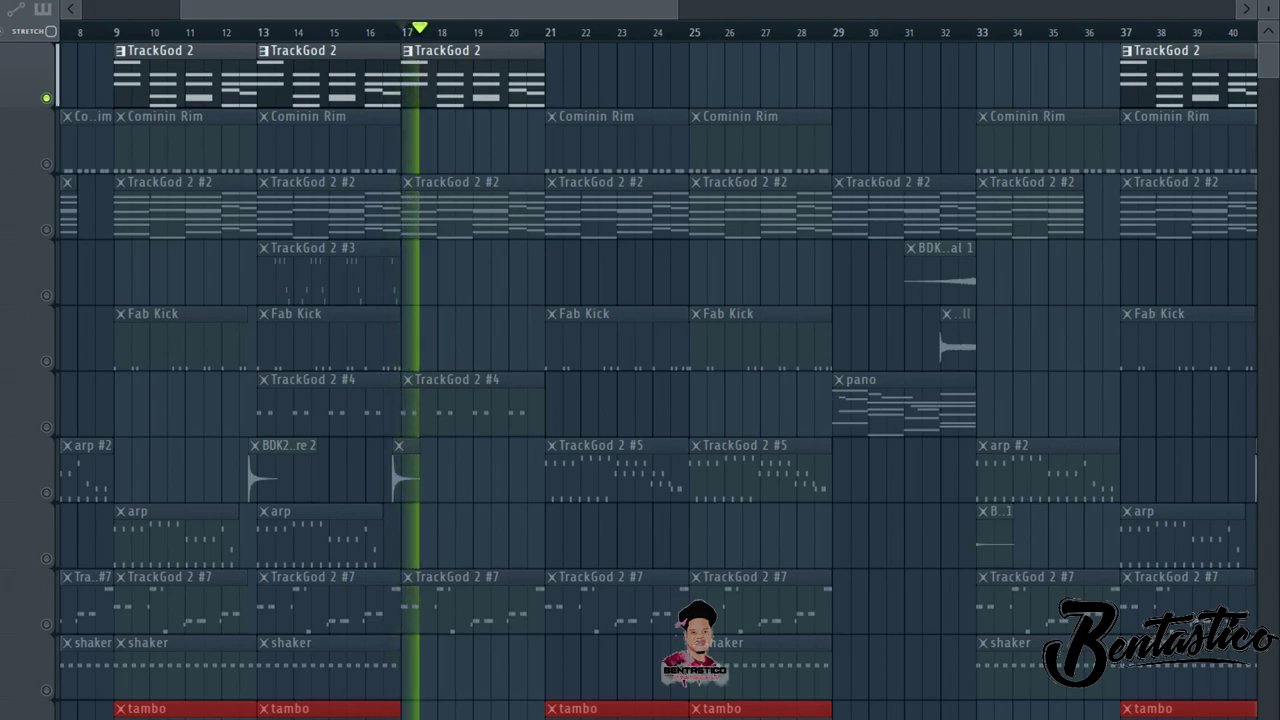
# Add TrackGod 2 #2 and TrackGod 2 #4 one at a time to the soloed TrackGod 2, playing the layers from bar 17 after each addition
pyautogui.click(46, 230)
pyautogui.press('space')
pyautogui.press('space')
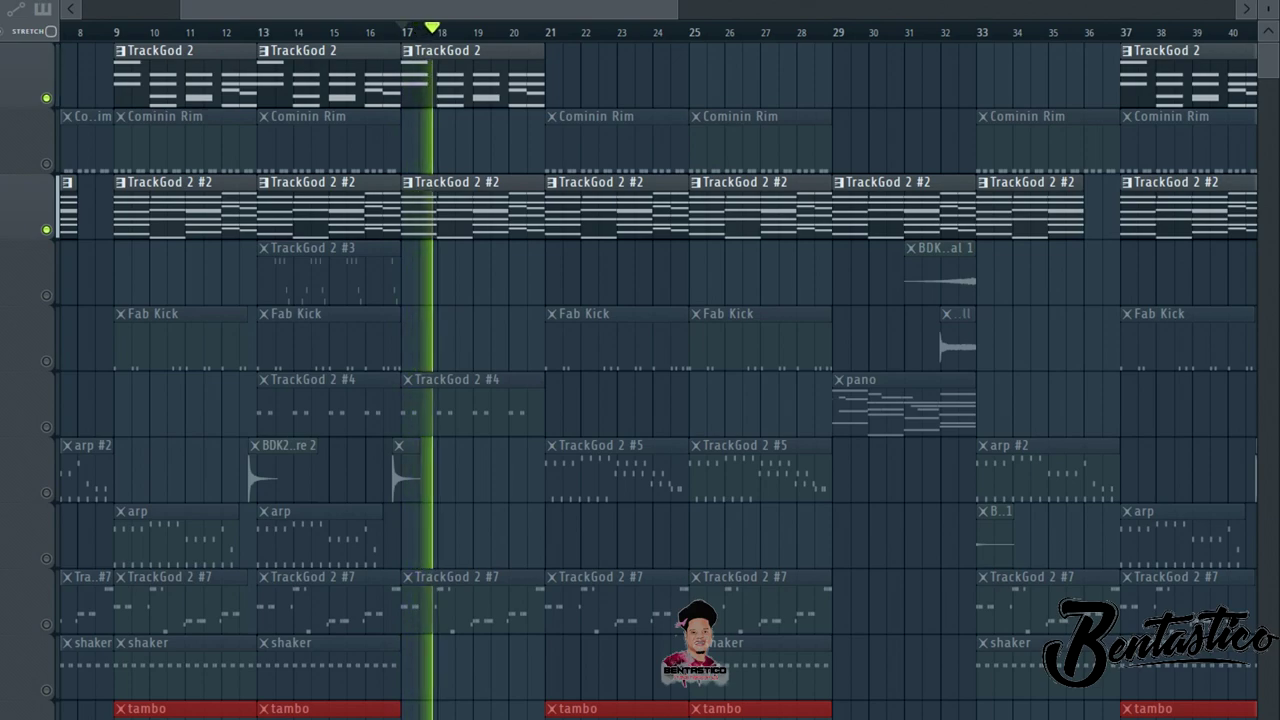
pyautogui.press('space')
pyautogui.click(46, 426)
pyautogui.press('space')
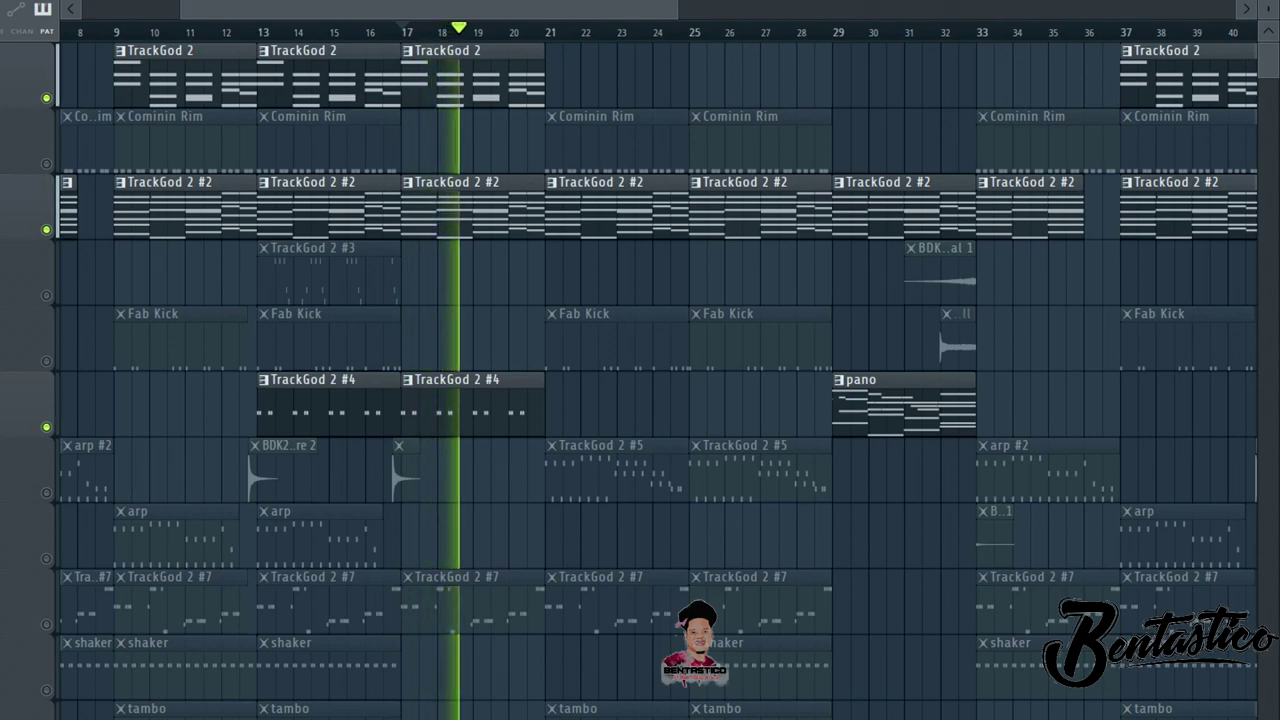
pyautogui.press('space')
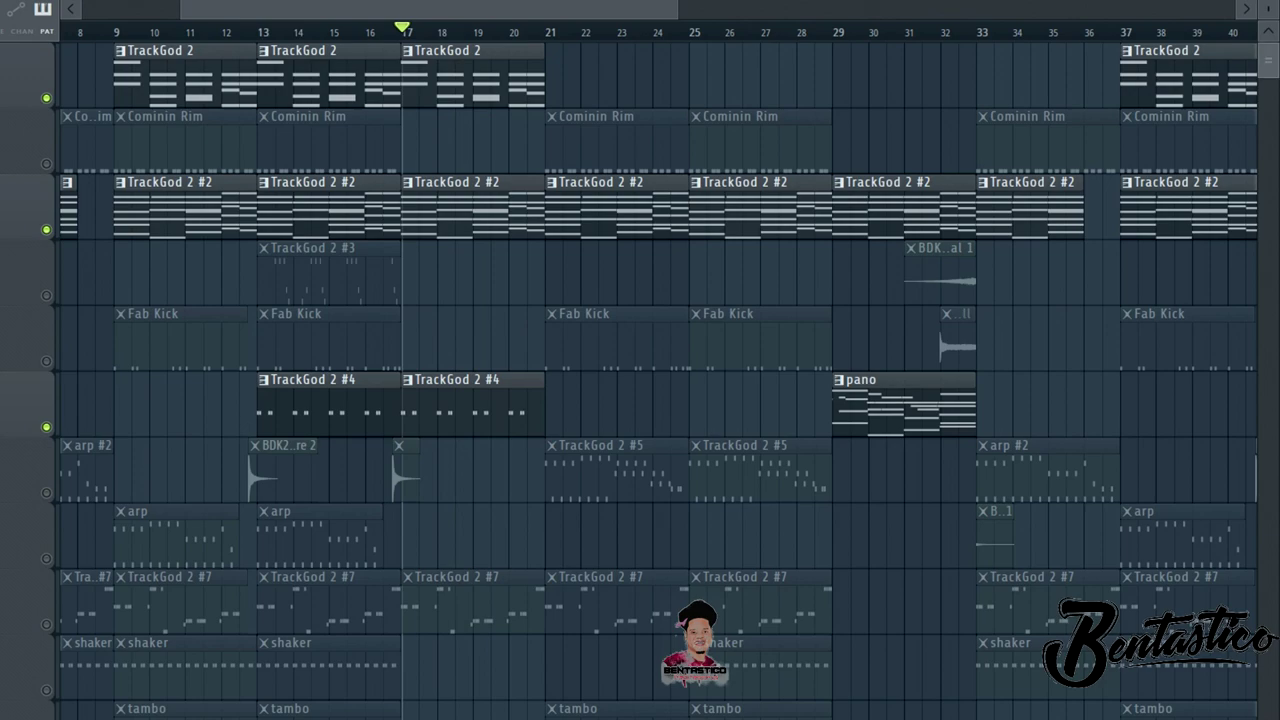
# Unmute the TrackGod 2 #7 track and play it with the other active layers from bar 17
pyautogui.scroll(-1, 640, 380)
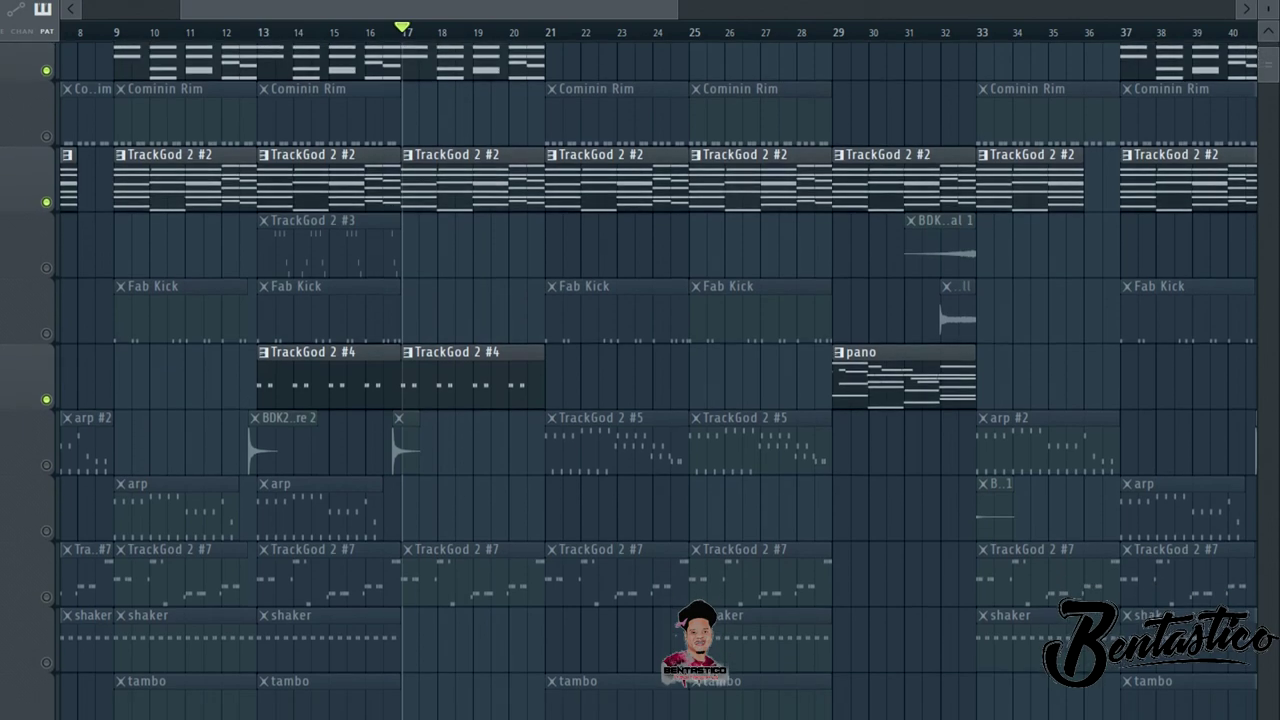
pyautogui.click(46, 597)
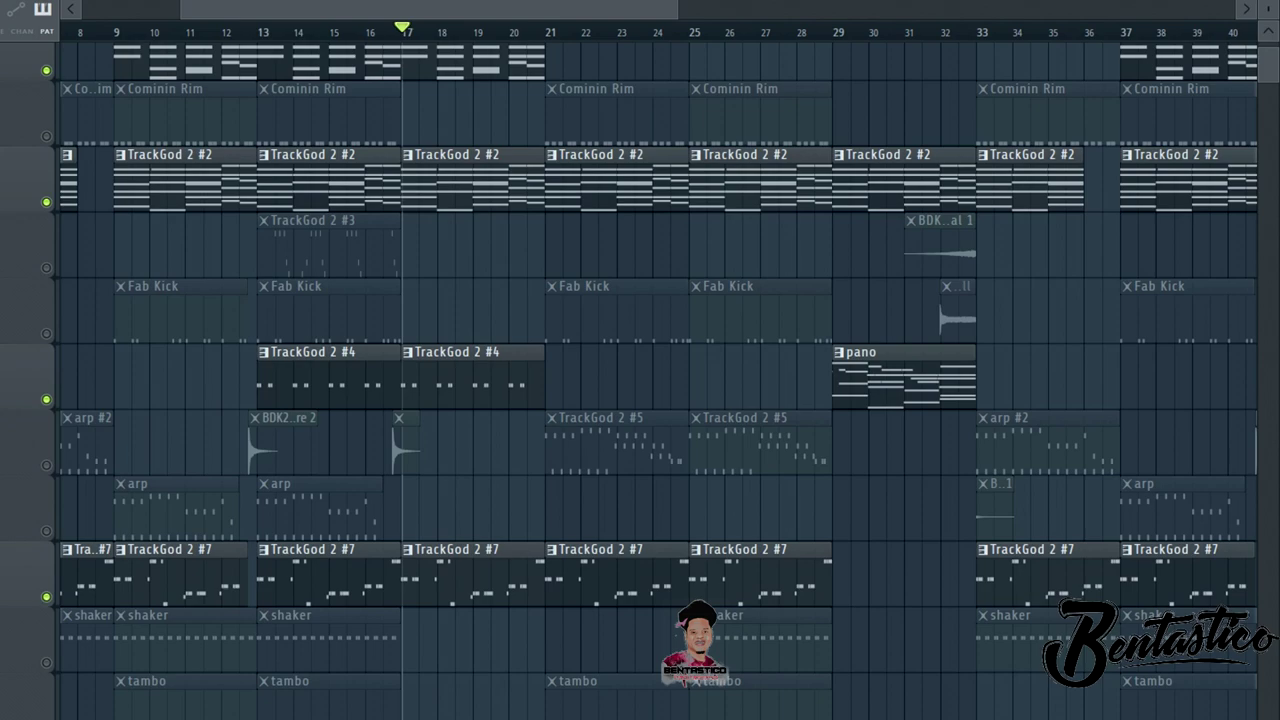
pyautogui.press('space')
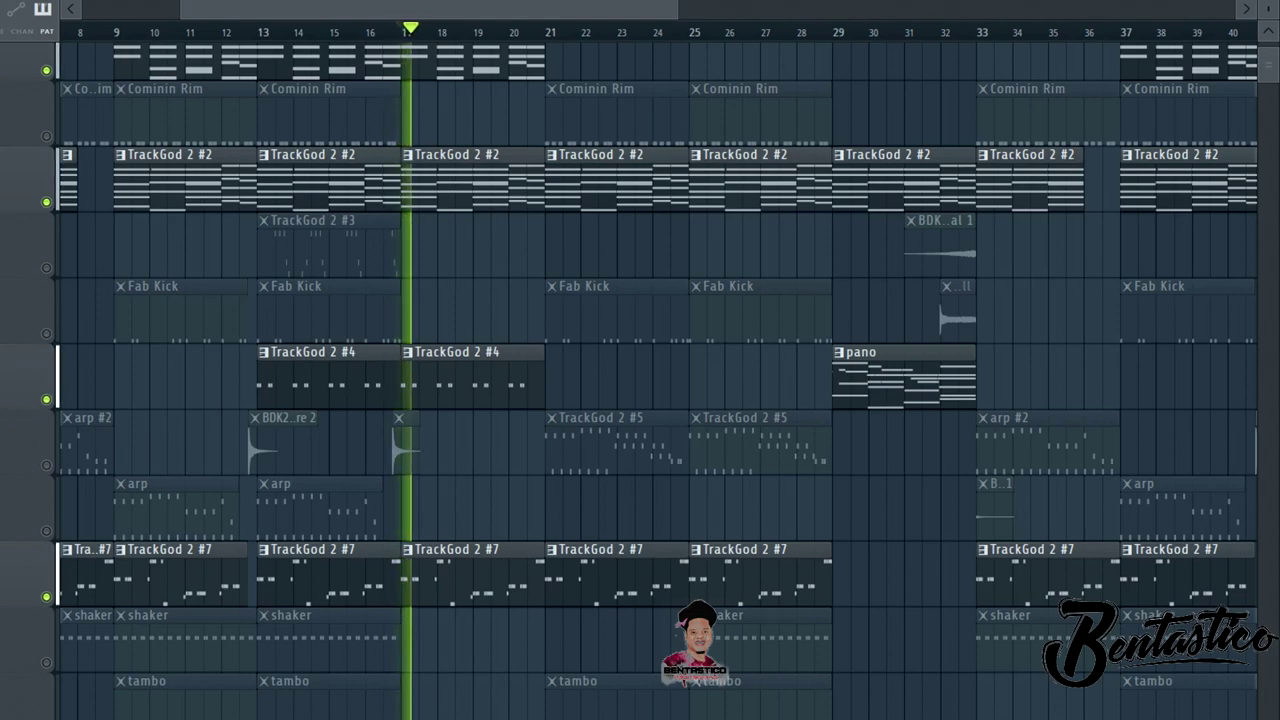
pyautogui.press('space')
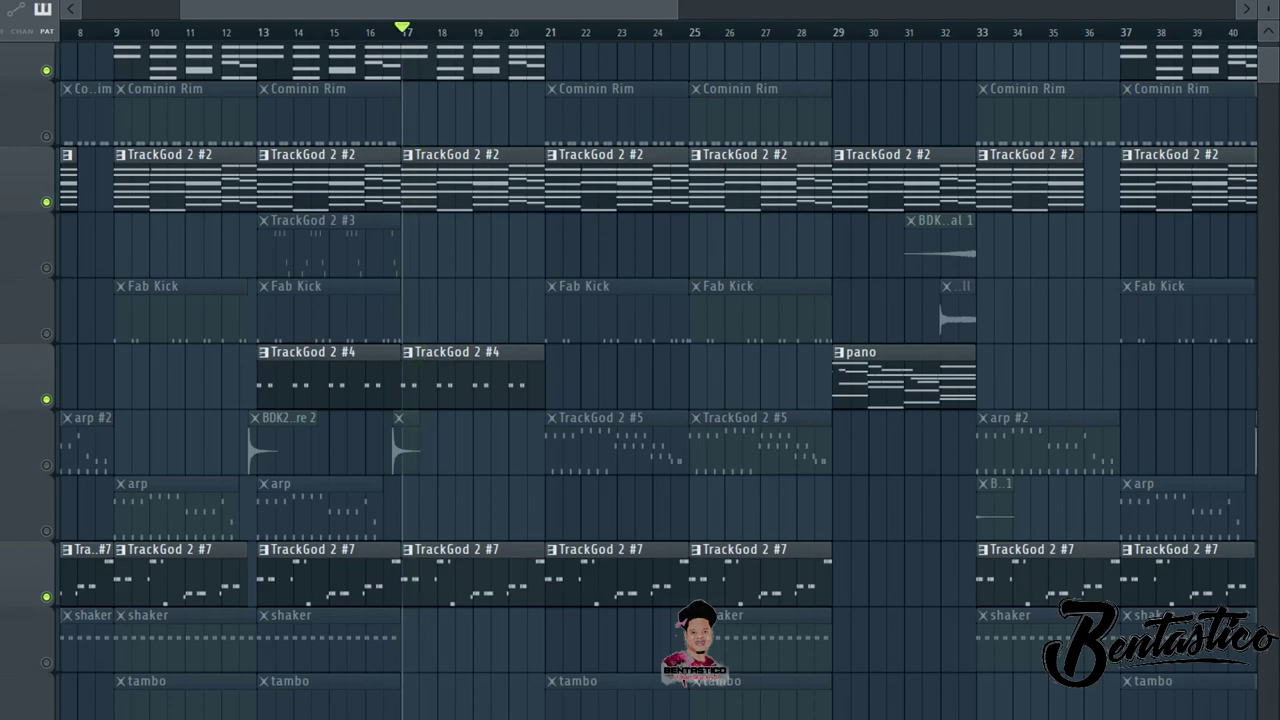
# Turn all tracks back on and play the full arrangement from bar 17 into bar 21, looking over all track rows
pyautogui.rightClick(46, 71)
pyautogui.rightClick(46, 71)
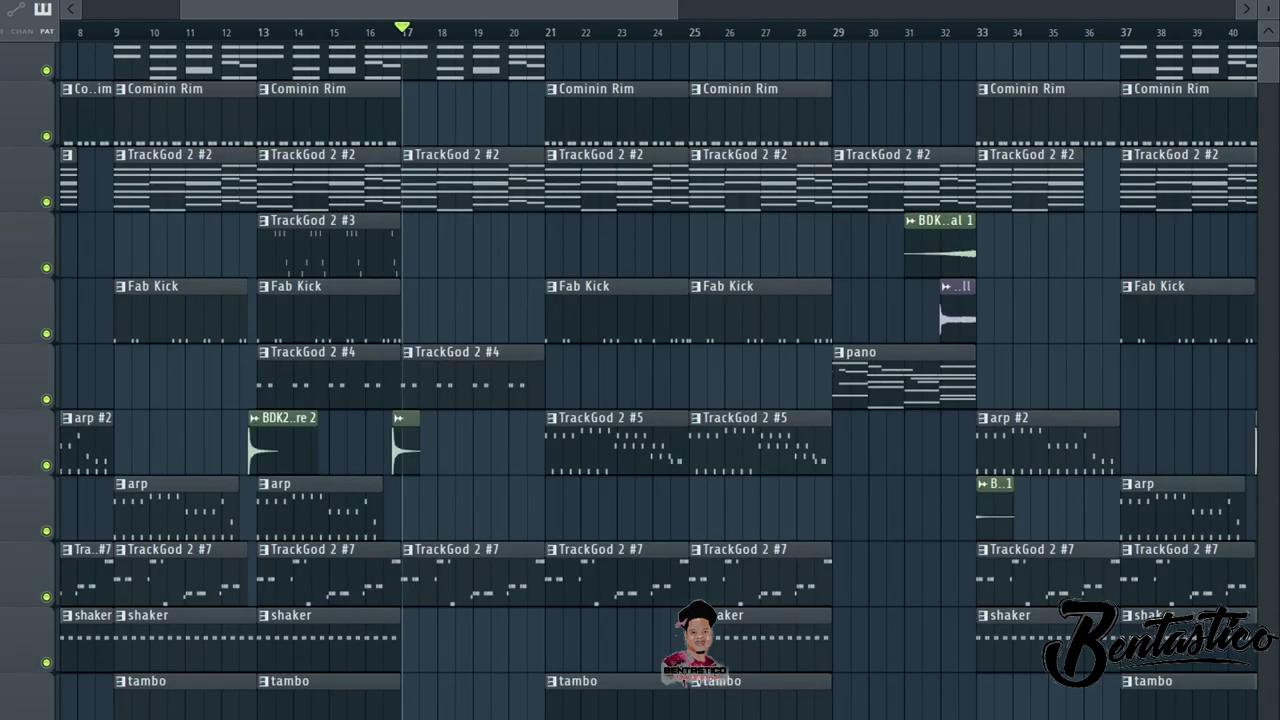
pyautogui.scroll(1, 649, 380)
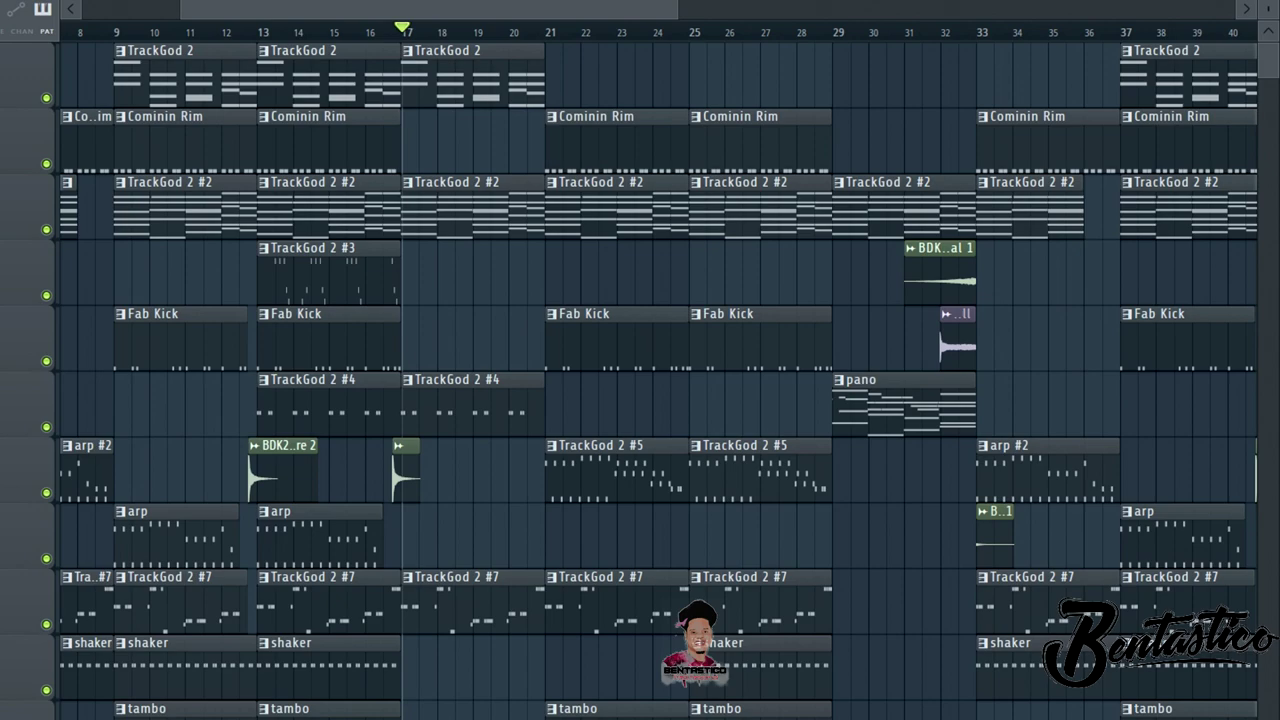
pyautogui.press('space')
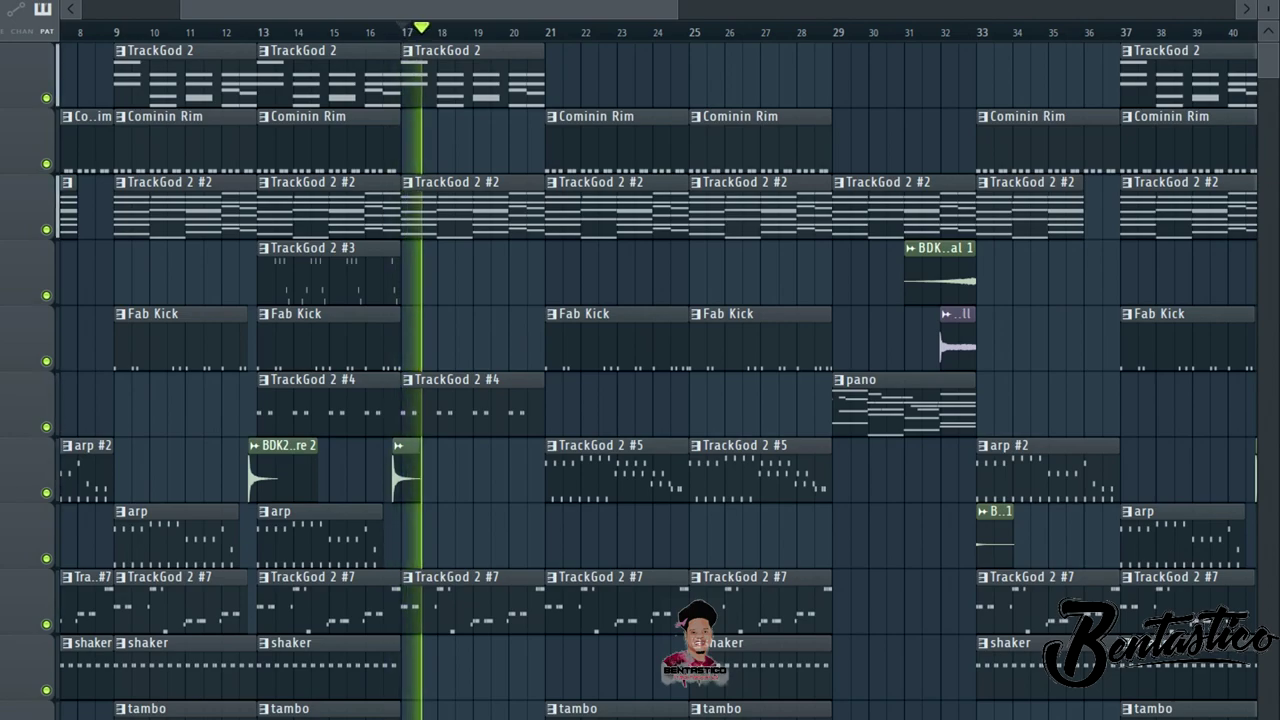
pyautogui.scroll(-1, 650, 380)
pyautogui.scroll(-4, 650, 380)
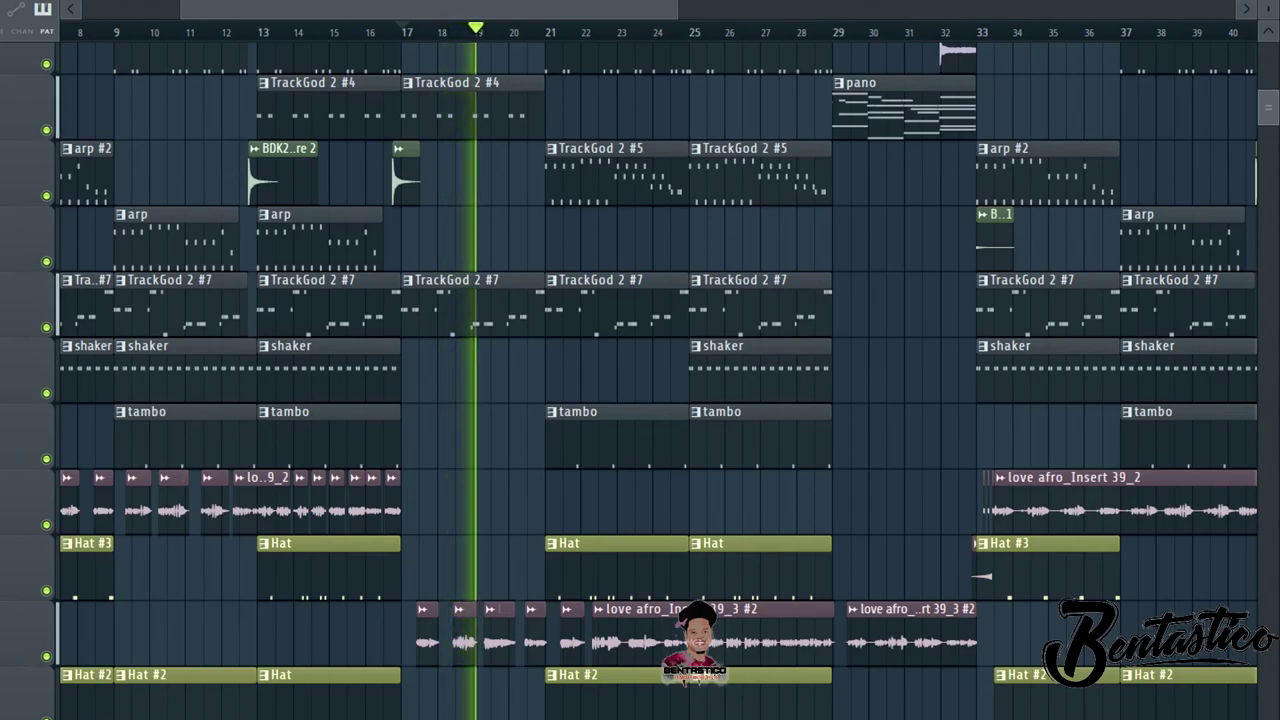
pyautogui.scroll(-2, 650, 380)
pyautogui.scroll(3, 650, 380)
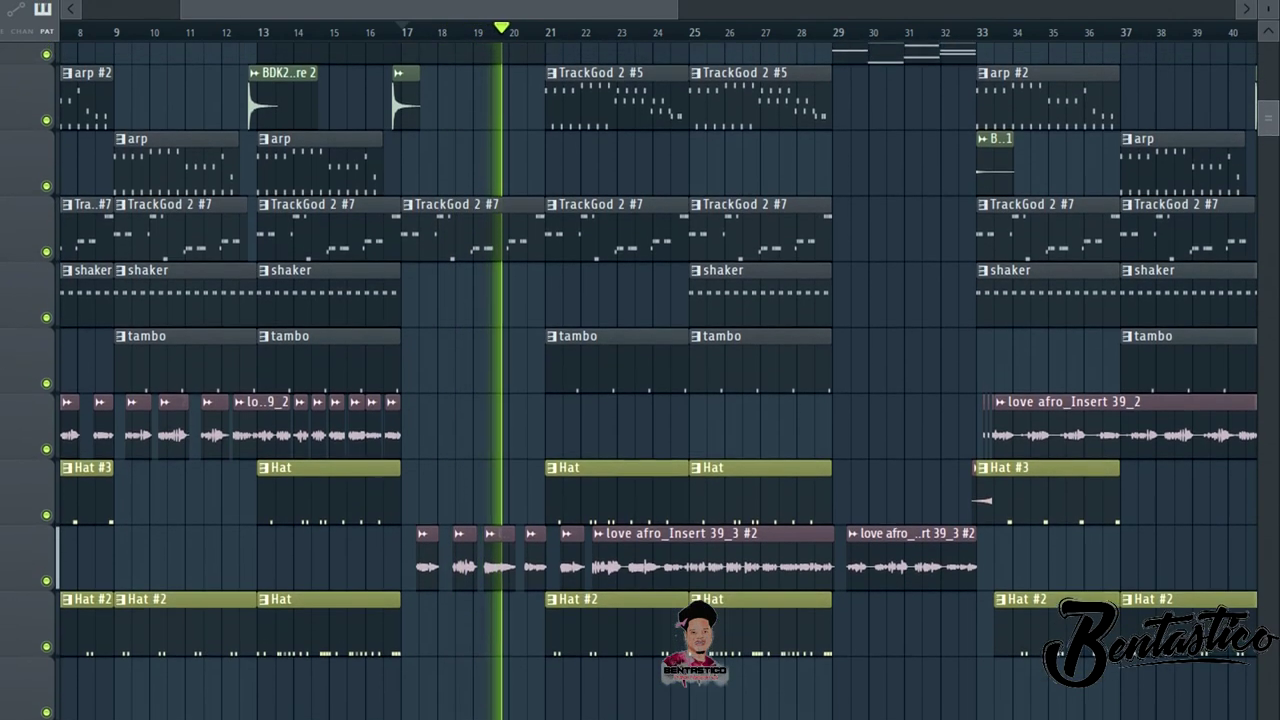
pyautogui.scroll(-1, 650, 380)
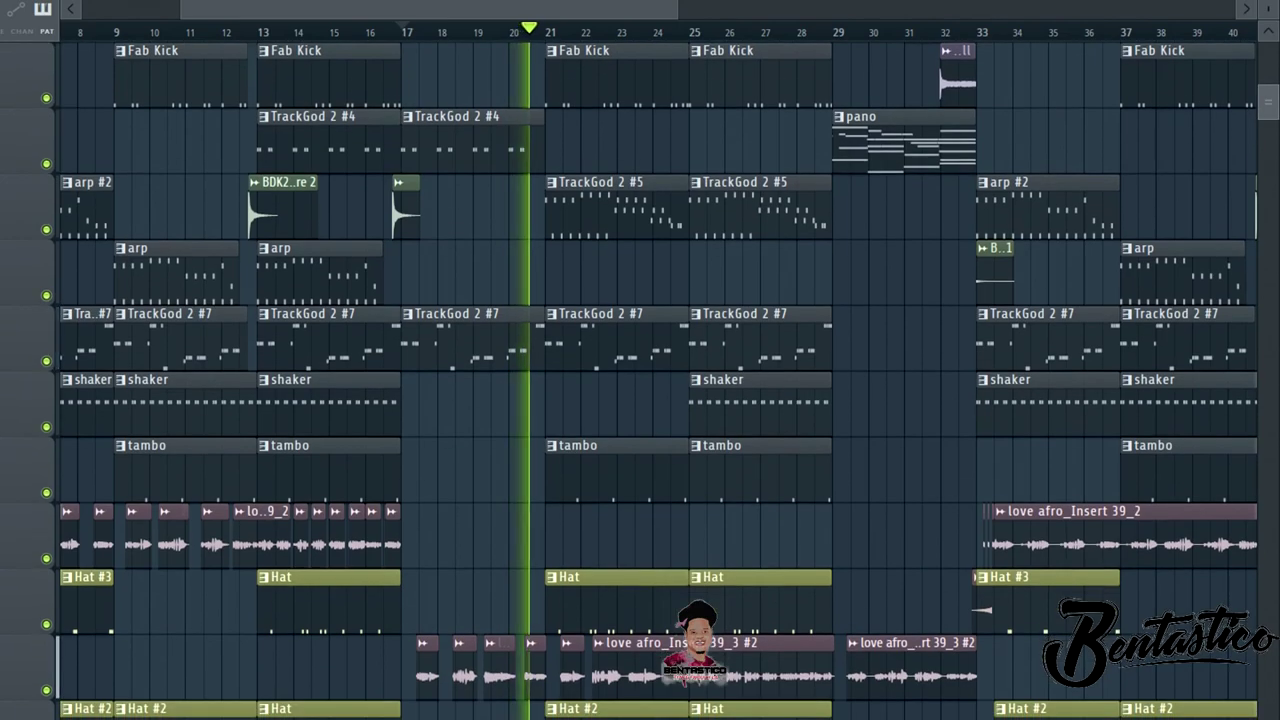
pyautogui.scroll(4, 650, 380)
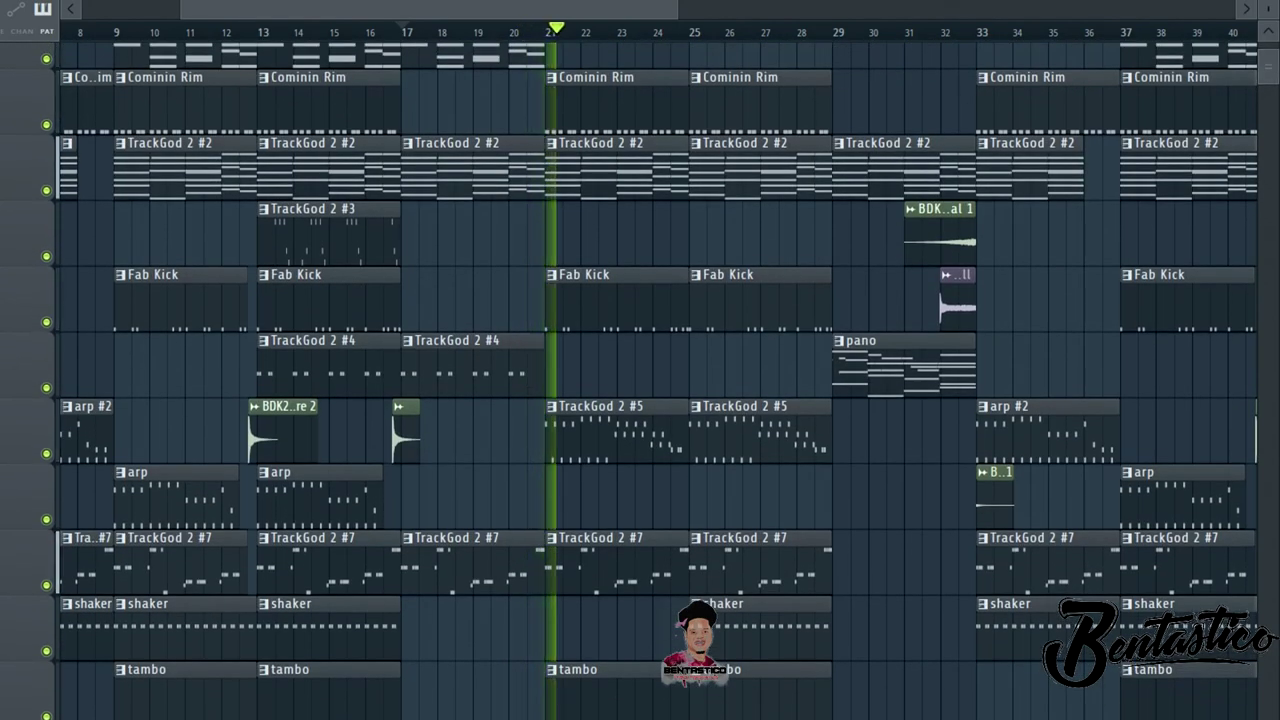
pyautogui.press('space')
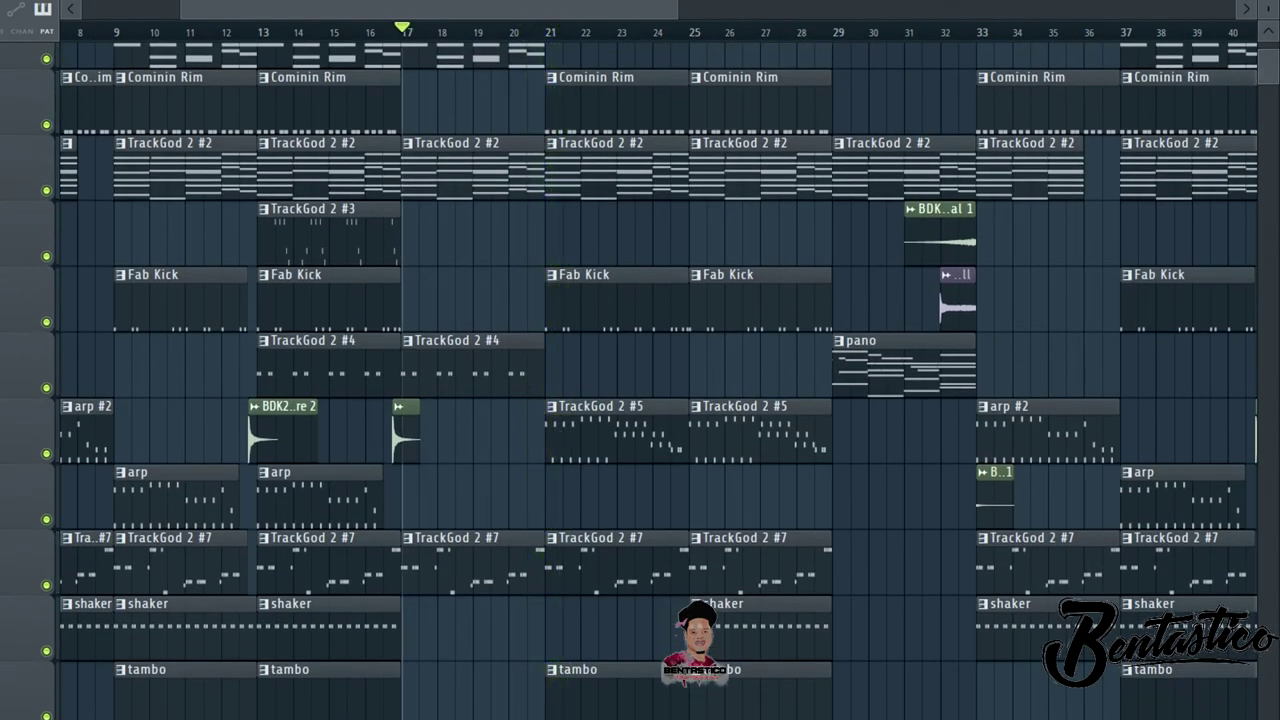
# Set the playback position just before bar 21, review that section's track rows and play it with all tracks on
pyautogui.click(543, 30)
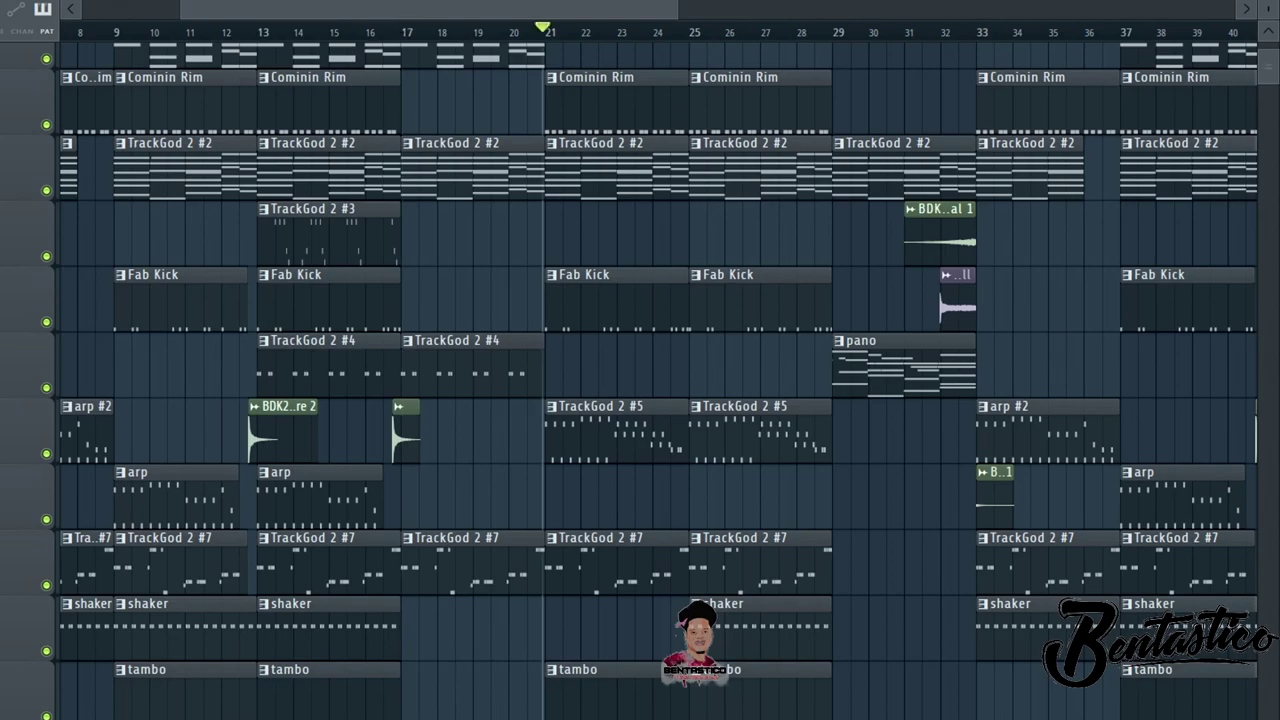
pyautogui.scroll(1, 650, 380)
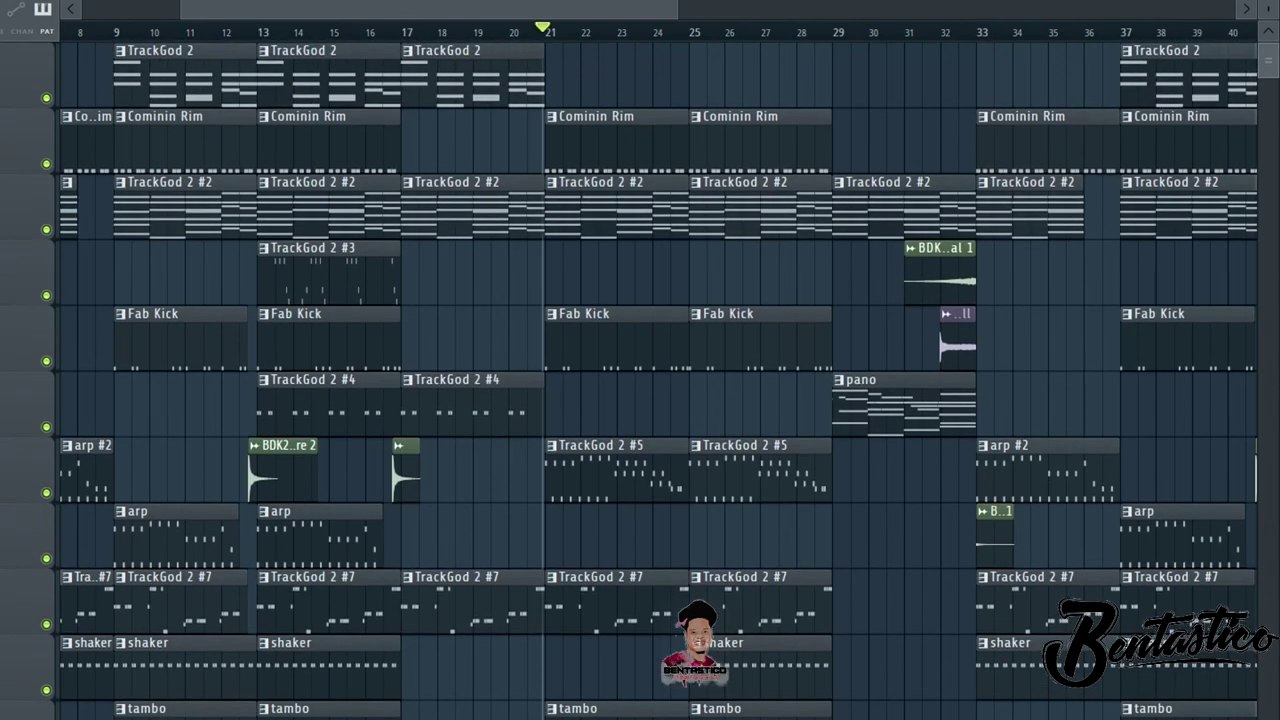
pyautogui.scroll(-2, 650, 380)
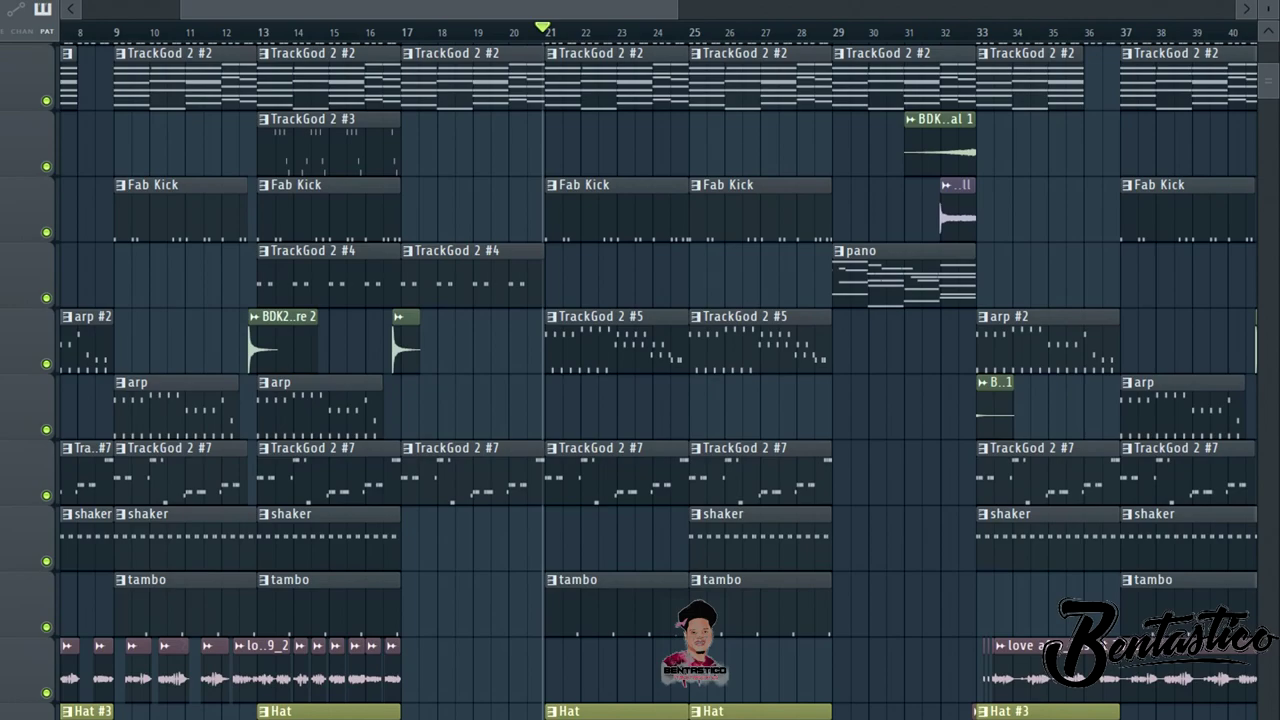
pyautogui.scroll(-2, 650, 380)
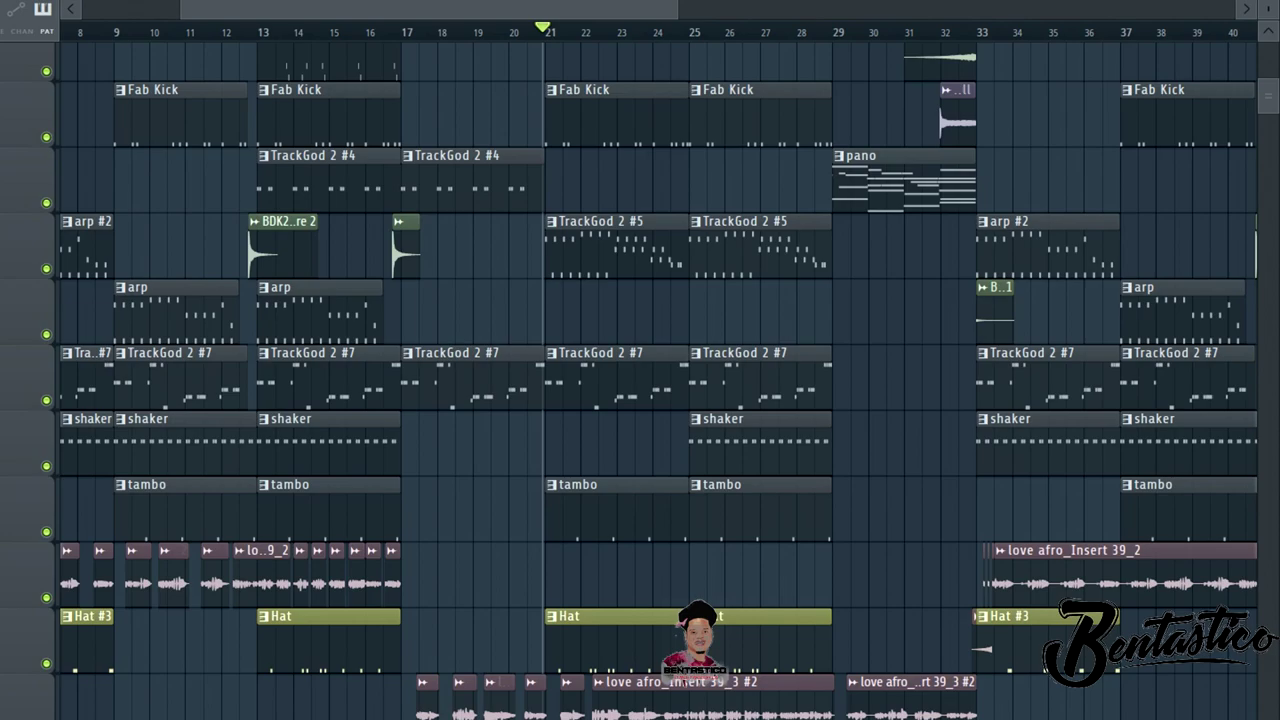
pyautogui.scroll(4, 650, 380)
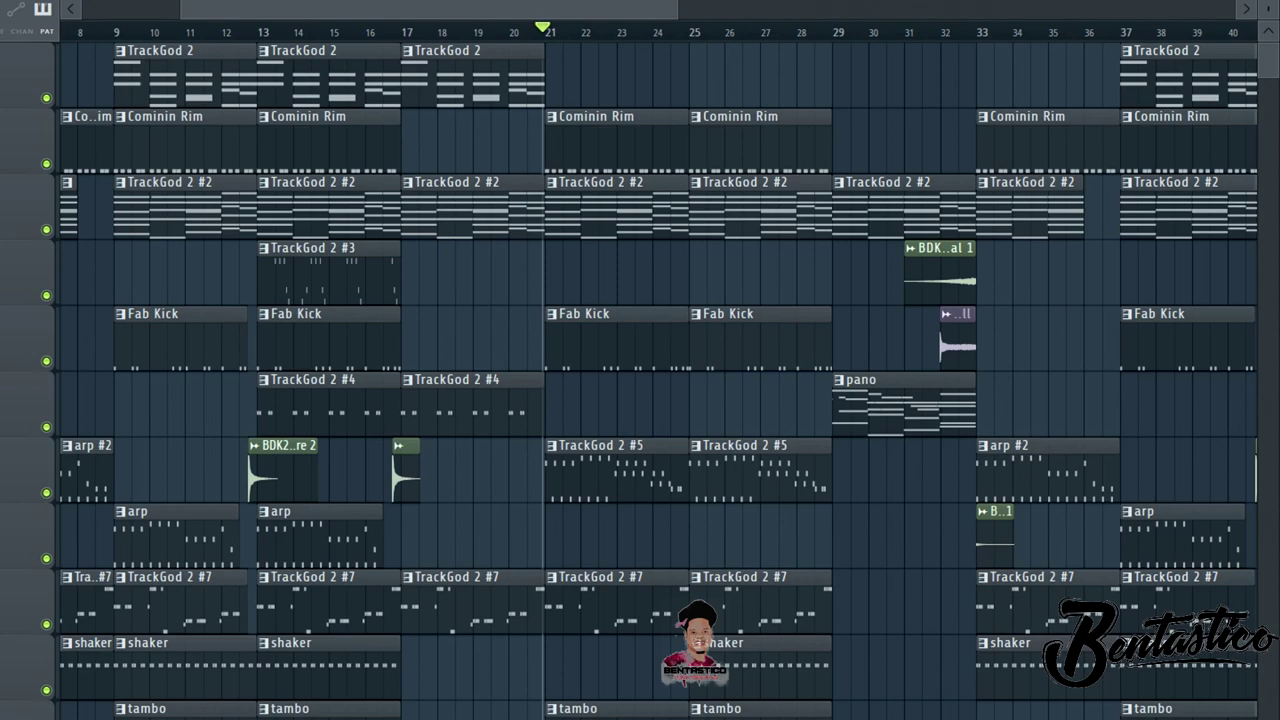
pyautogui.press('space')
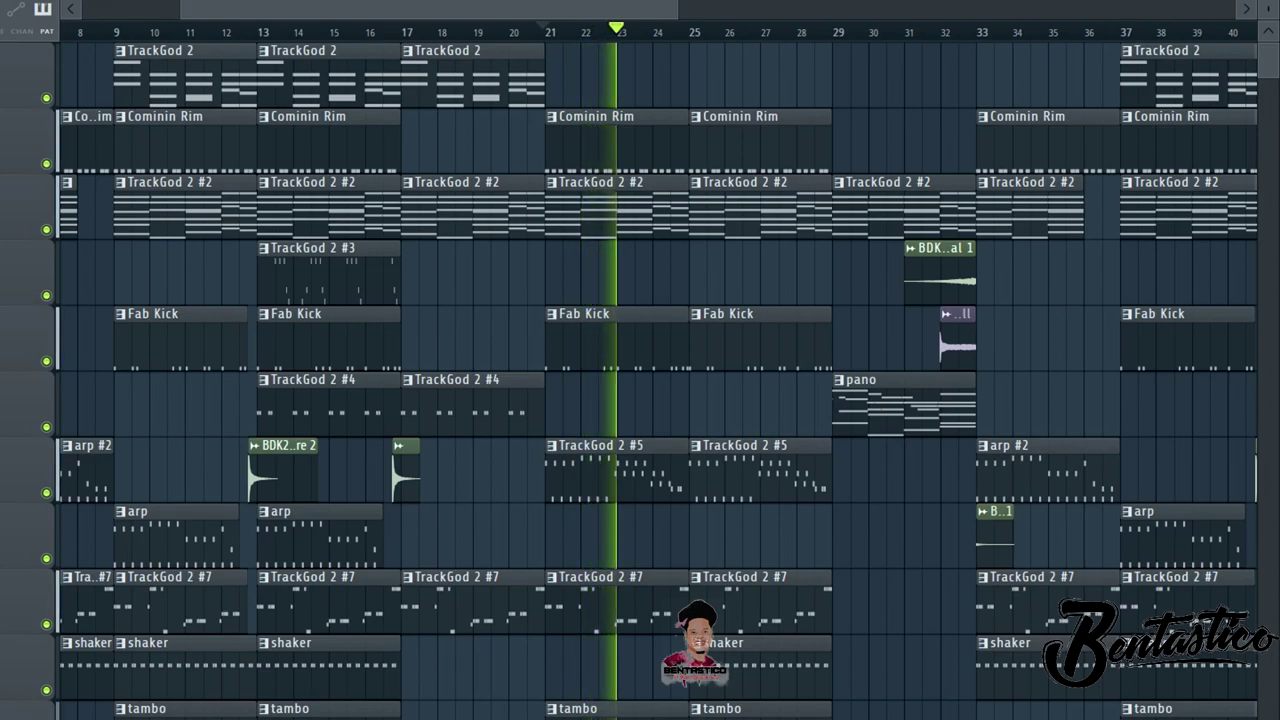
pyautogui.press('space')
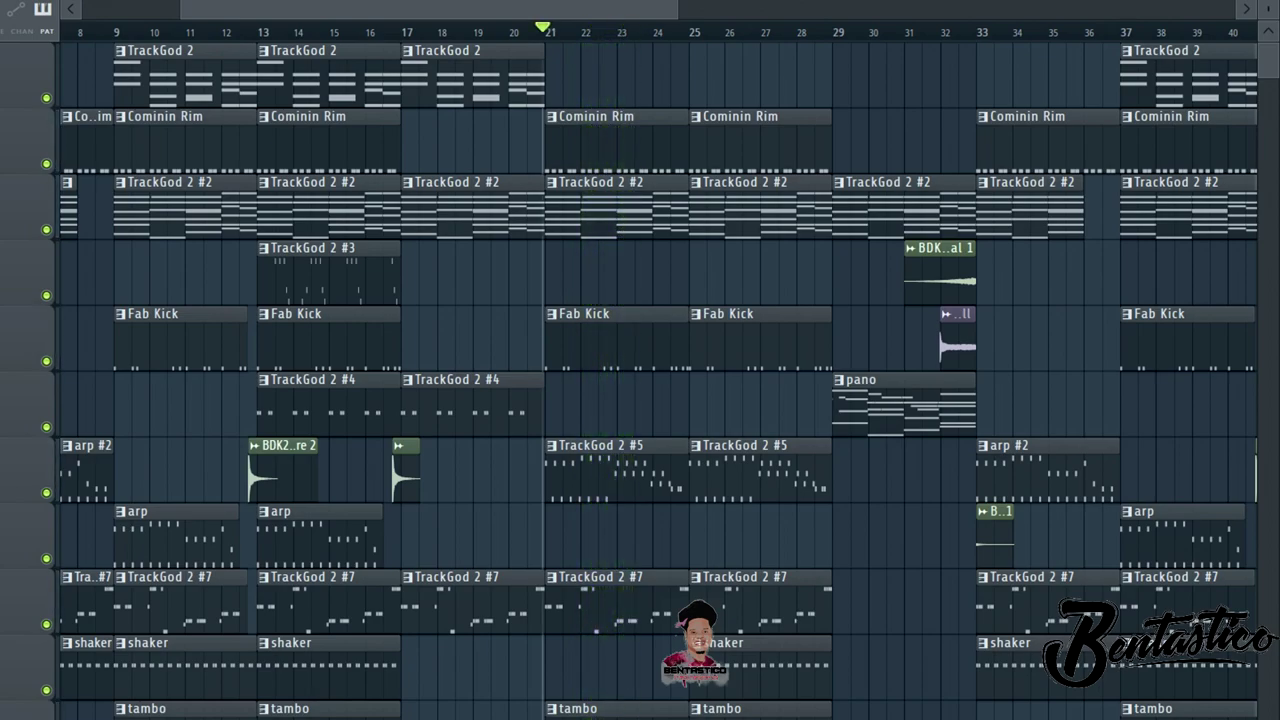
# Solo the TrackGod 2 #5 track and play it from just before bar 21
pyautogui.keyDown('ctrl'); pyautogui.click(46, 493); pyautogui.keyUp('ctrl')
pyautogui.press('space')
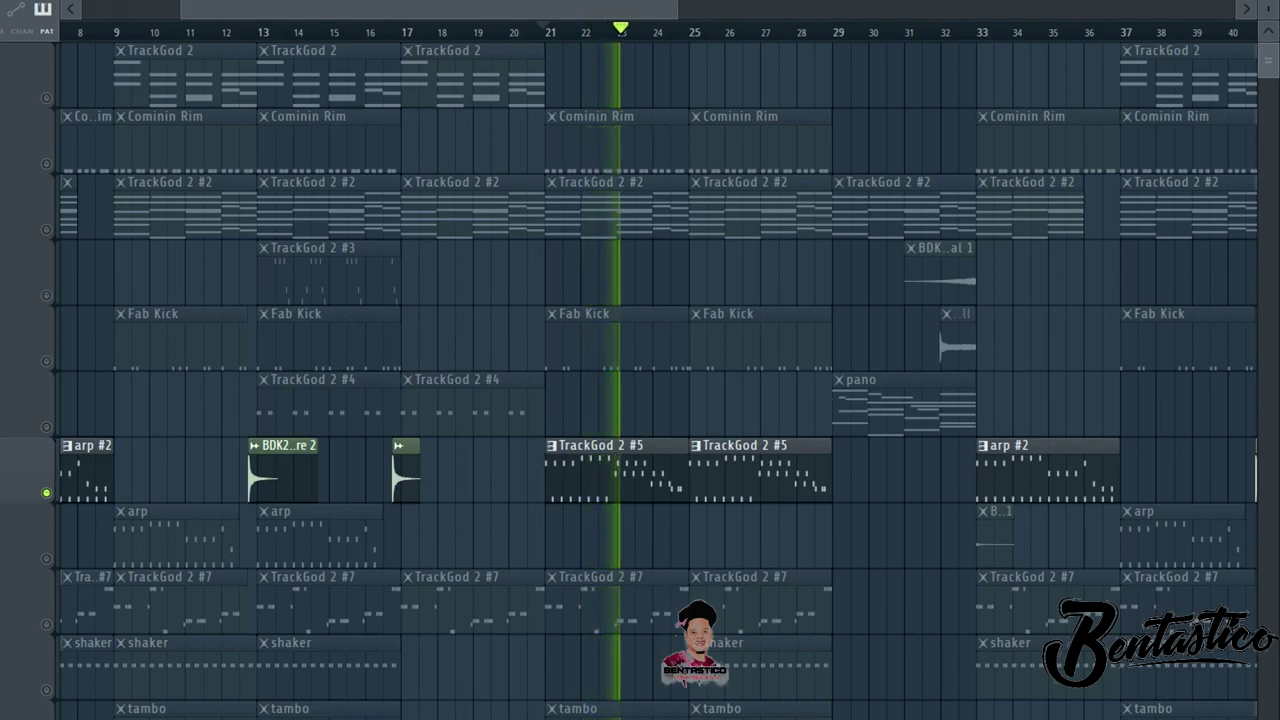
pyautogui.scroll(-4, 640, 380)
pyautogui.press('space')
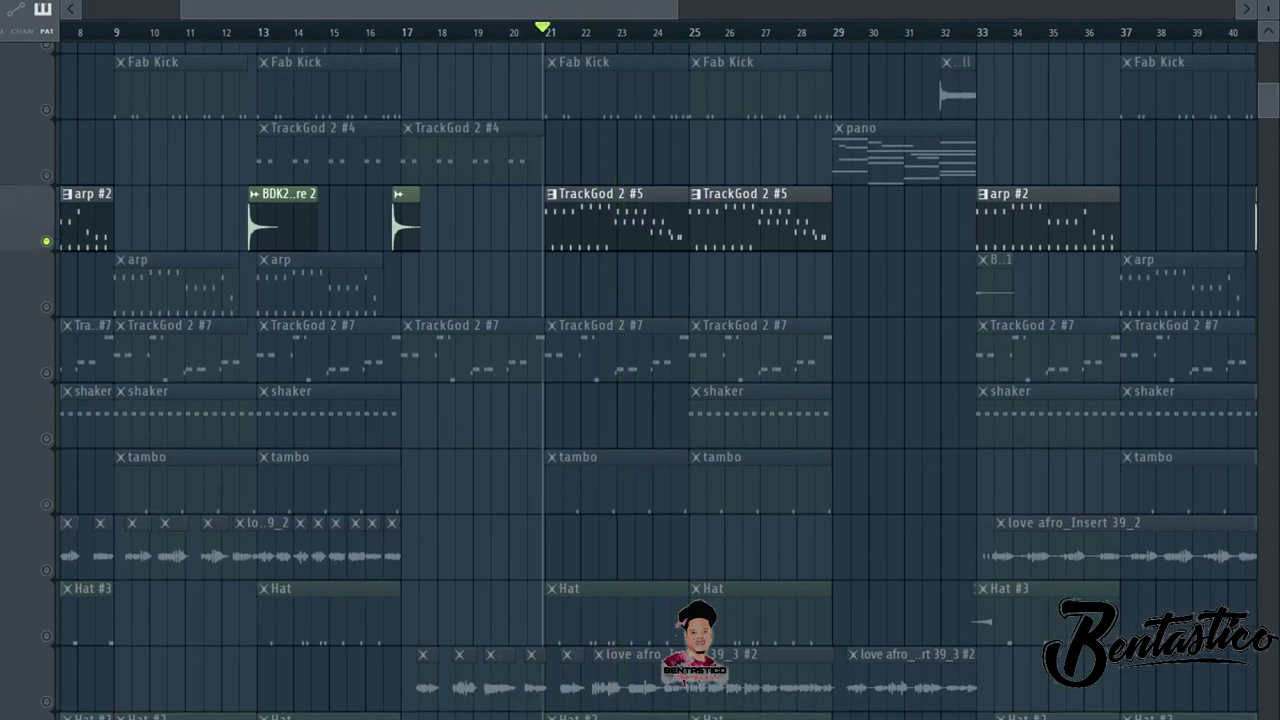
# Unmute the tambo, Hat and Hat #2 tracks and play them together with TrackGod 2 #5 from just before bar 21
pyautogui.click(46, 505)
pyautogui.click(46, 636)
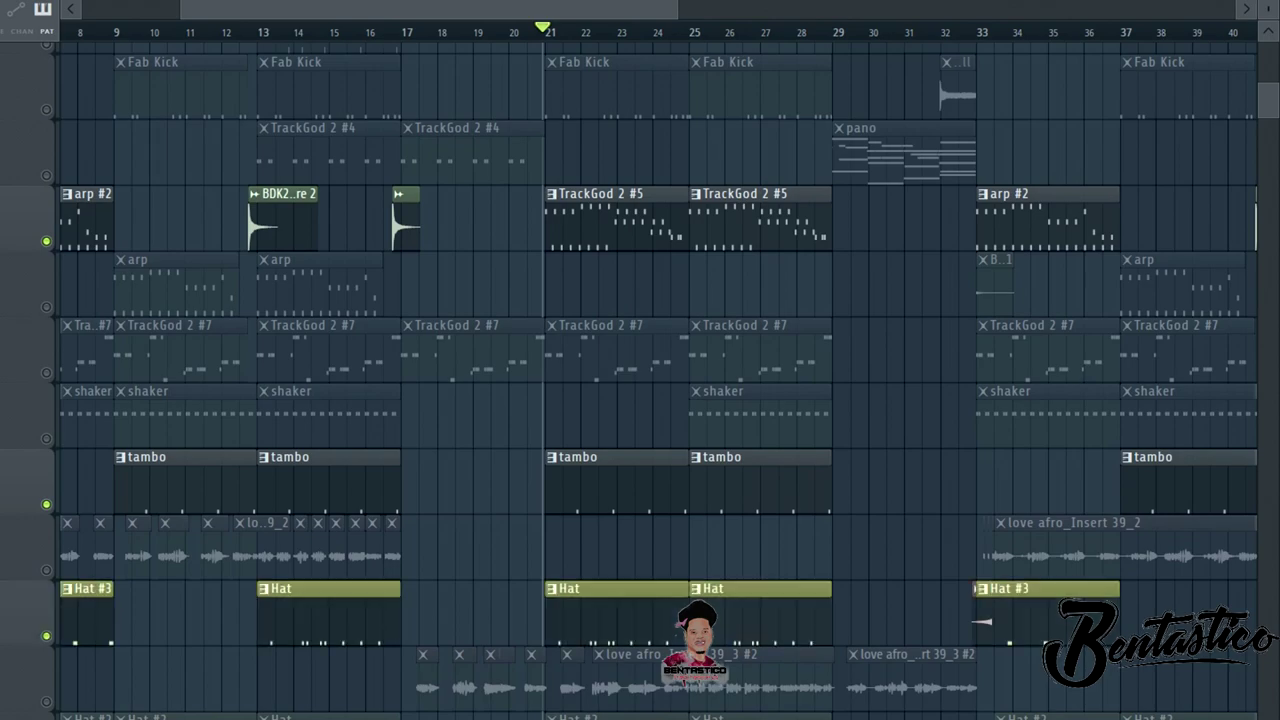
pyautogui.press('space')
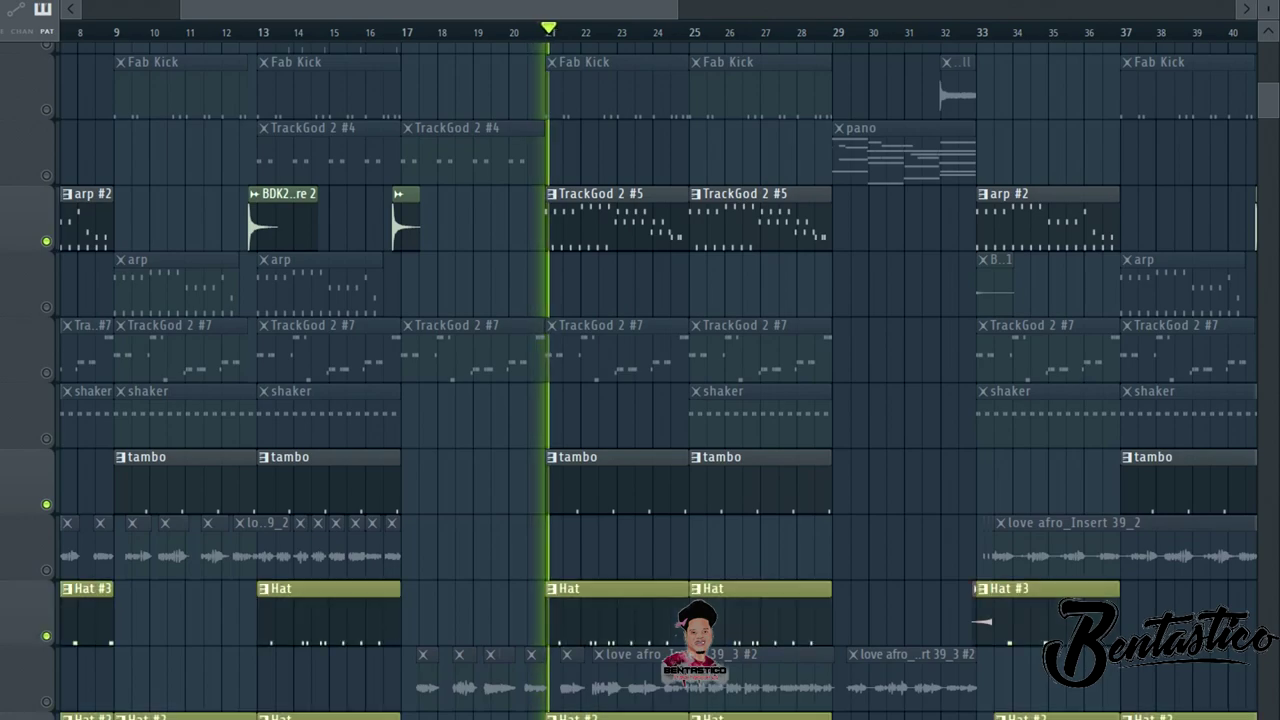
pyautogui.scroll(-3, 656, 380)
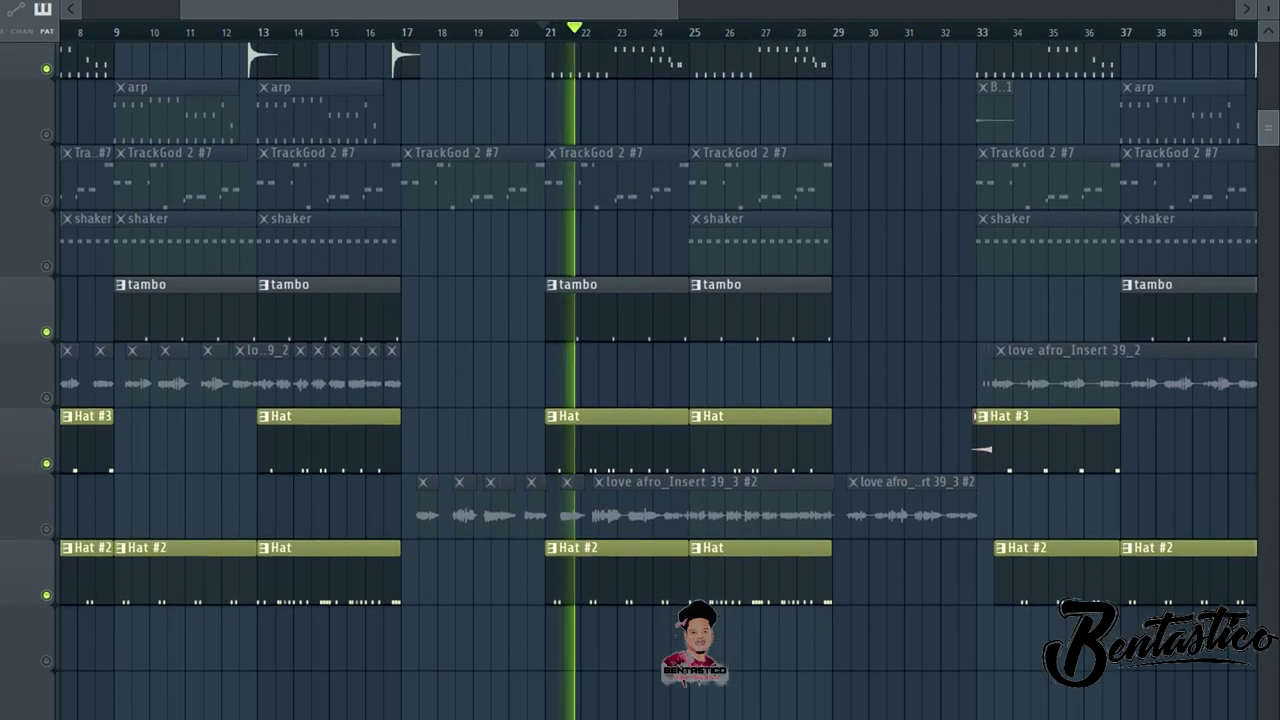
pyautogui.scroll(3, 656, 380)
pyautogui.scroll(1, 656, 380)
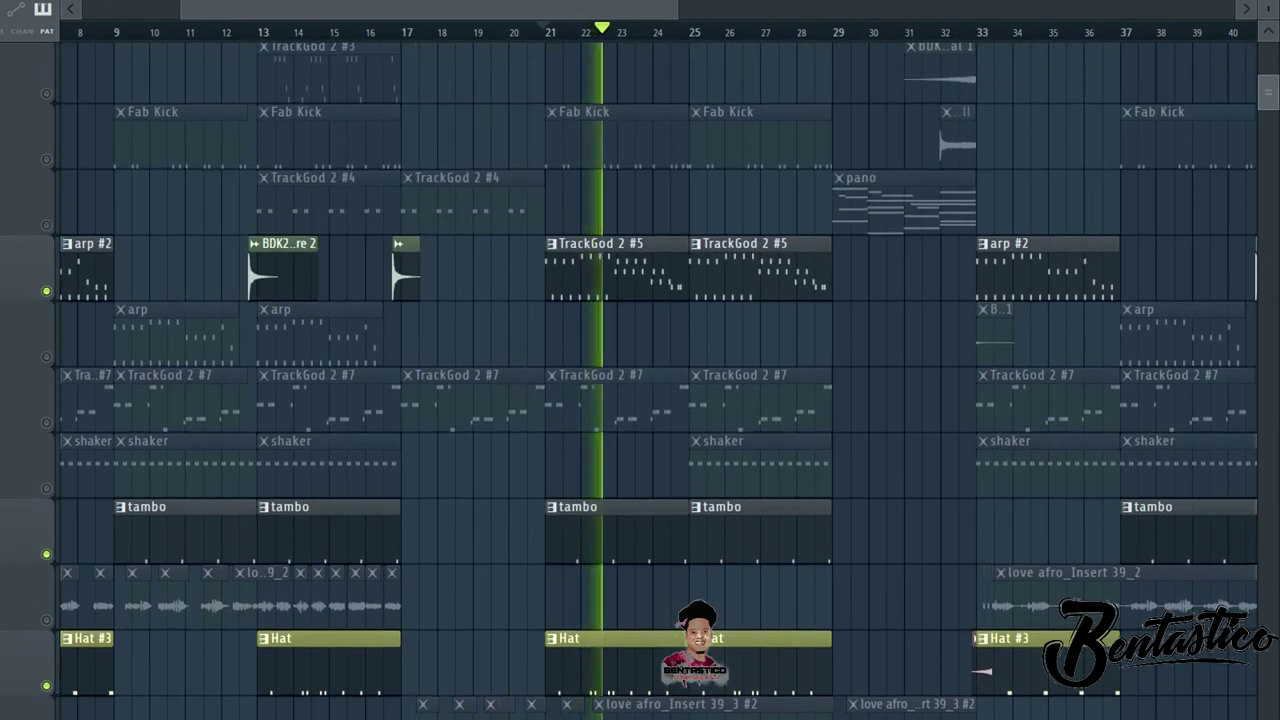
pyautogui.scroll(3, 656, 380)
pyautogui.scroll(2, 656, 380)
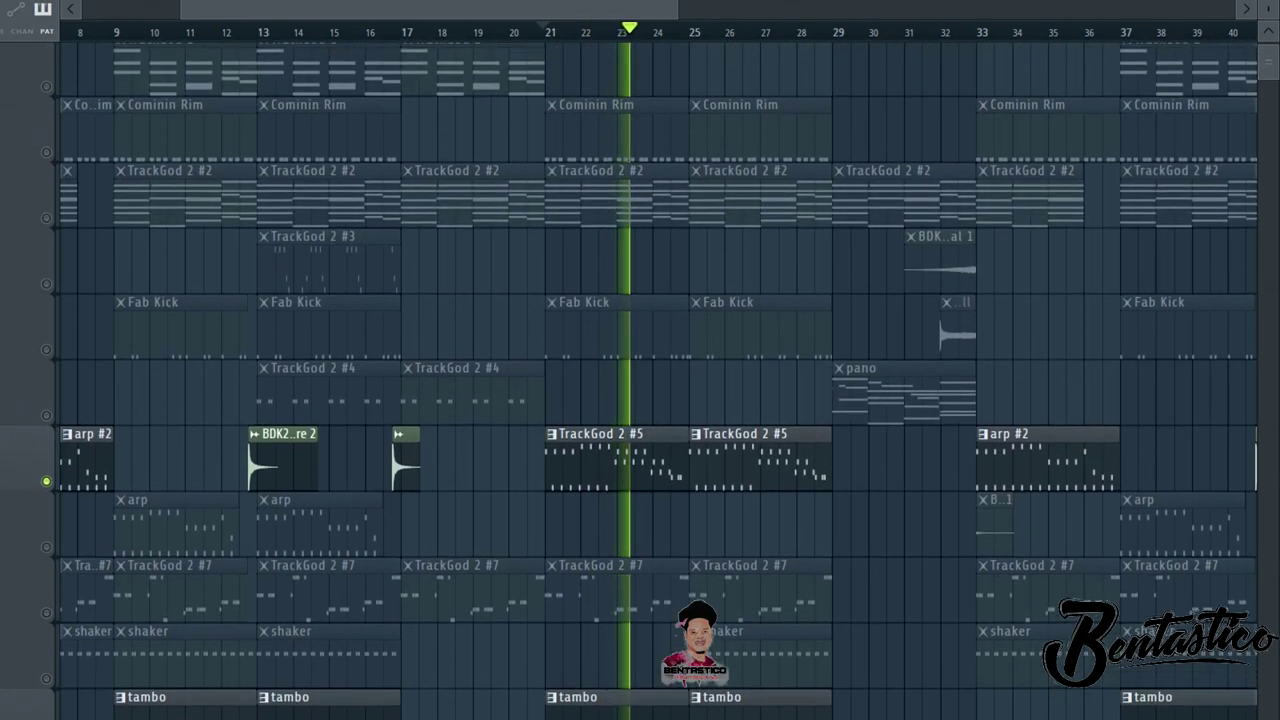
pyautogui.press('space')
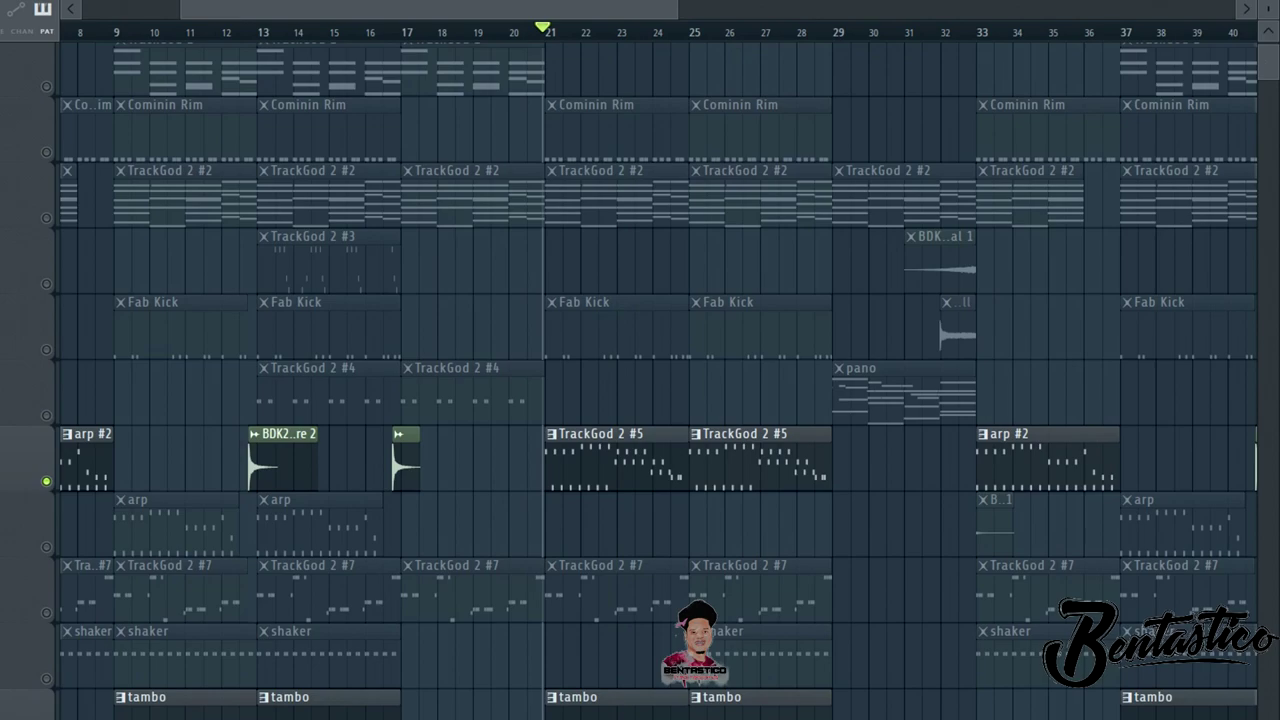
# Unmute the Fab Kick and Cominin Rim tracks and play them with the other enabled tracks from just before bar 21
pyautogui.click(46, 350)
pyautogui.press('space')
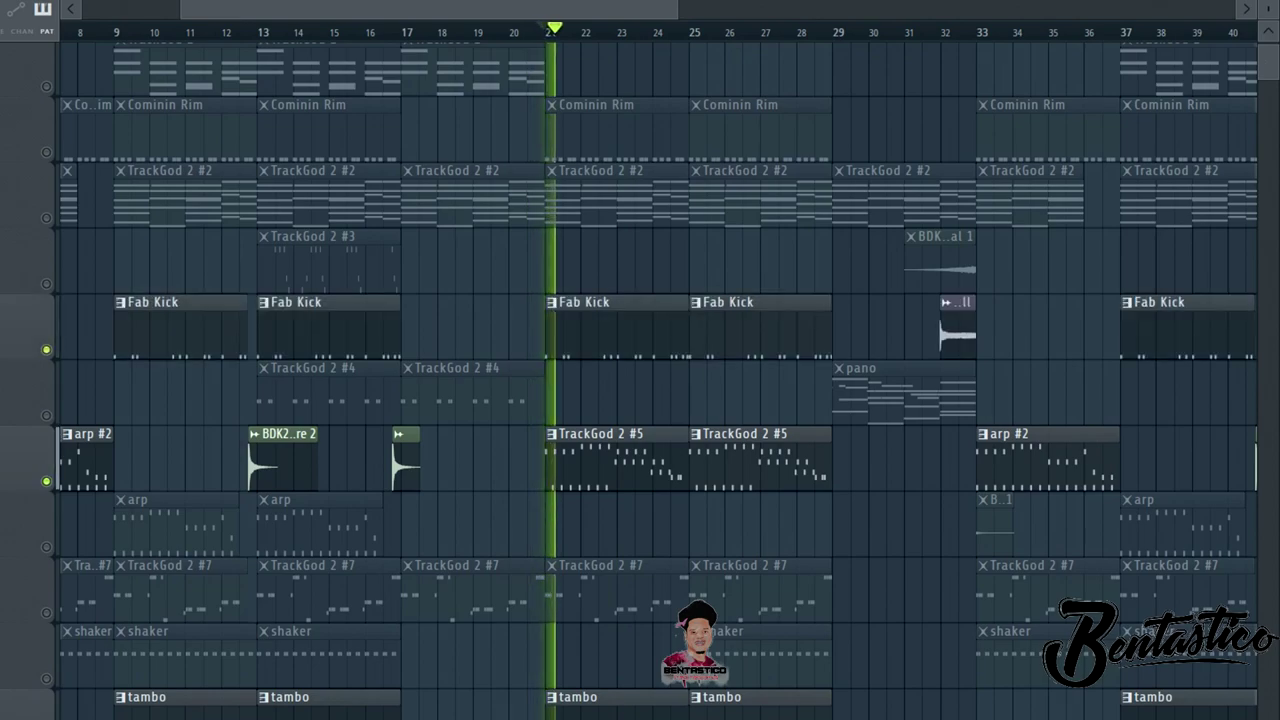
pyautogui.click(46, 152)
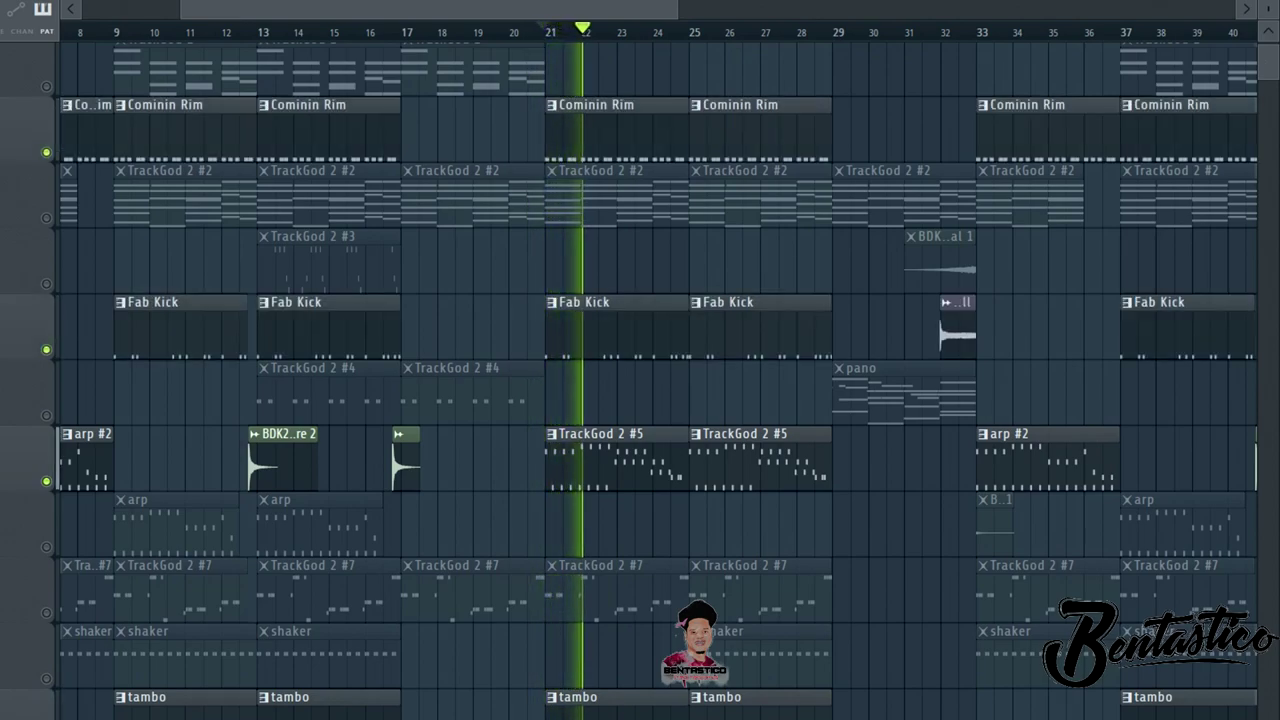
pyautogui.press('space')
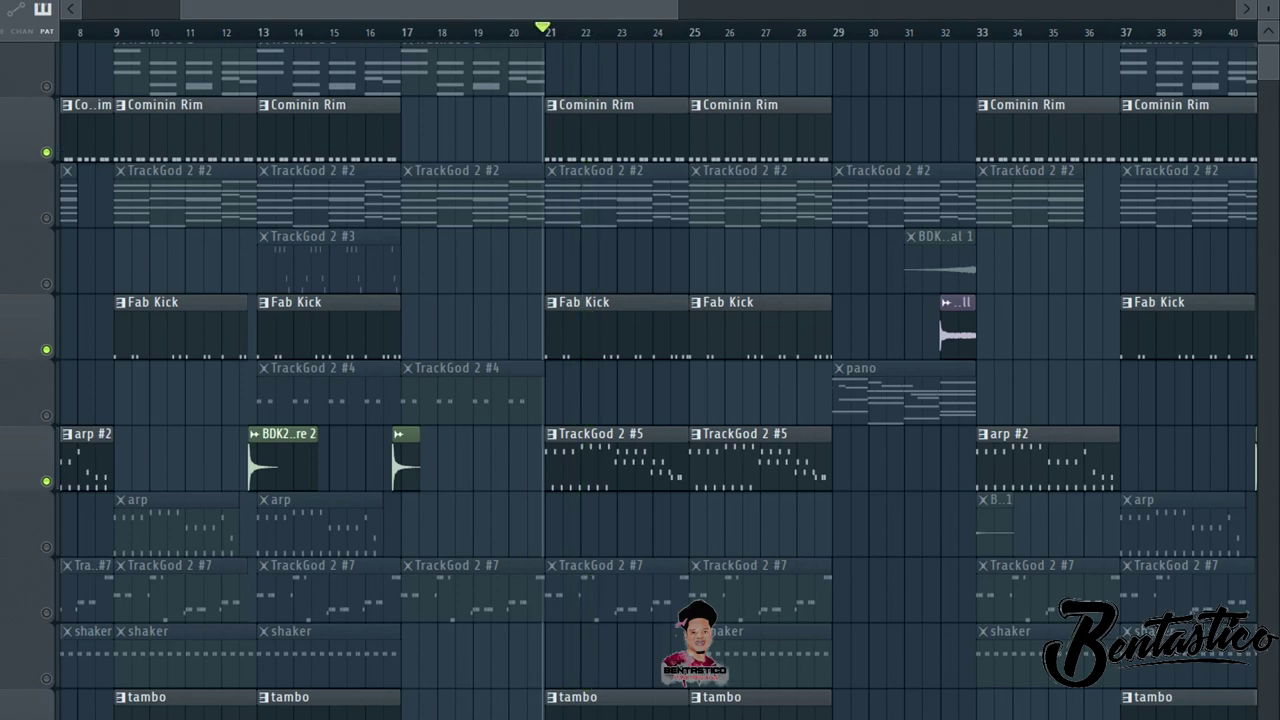
# Turn all tracks back on, play the full arrangement from just before bar 21 and look over the track rows
pyautogui.rightClick(46, 152)
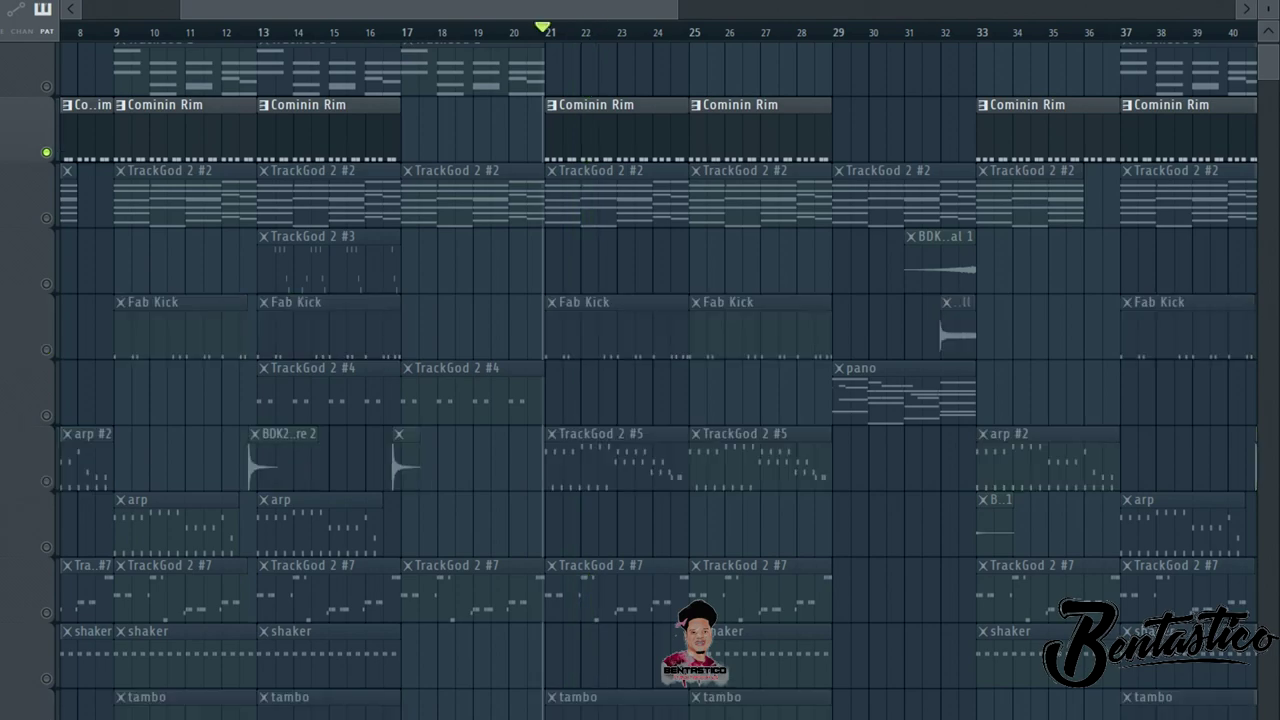
pyautogui.rightClick(46, 152)
pyautogui.press('space')
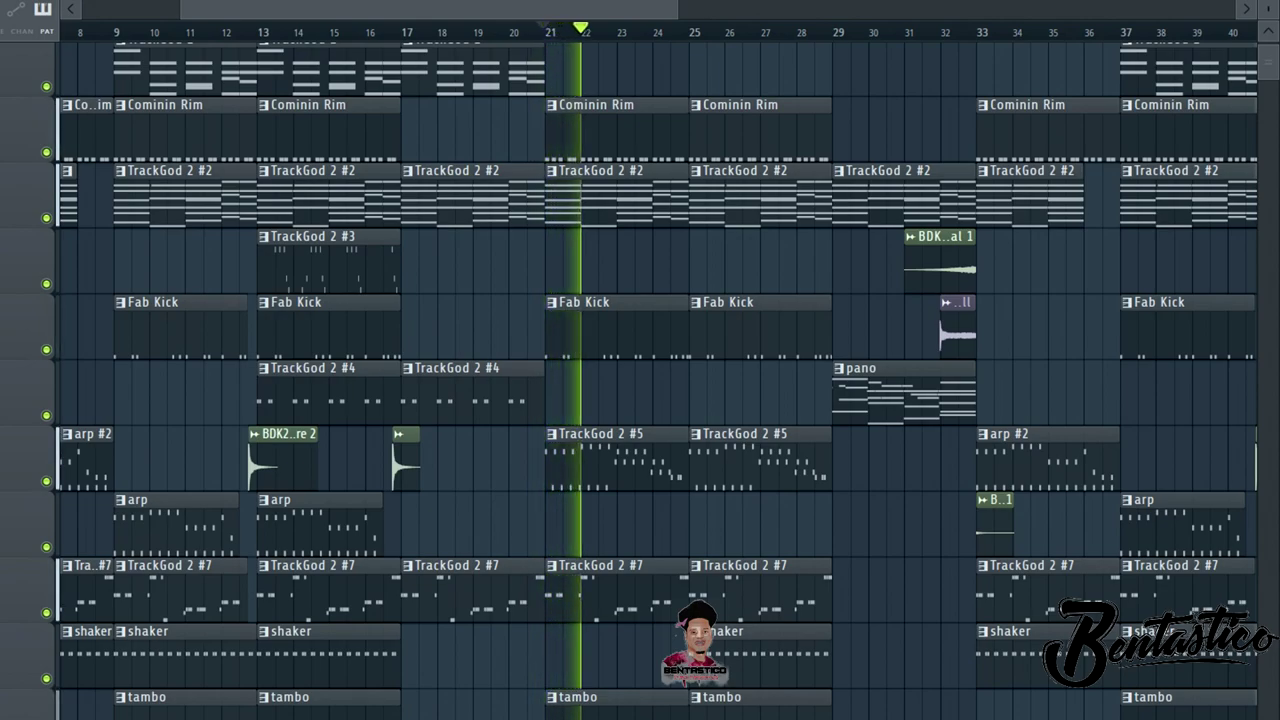
pyautogui.scroll(-2, 660, 380)
pyautogui.scroll(-4, 650, 380)
pyautogui.scroll(3, 650, 380)
pyautogui.press('space')
pyautogui.scroll(1, 650, 380)
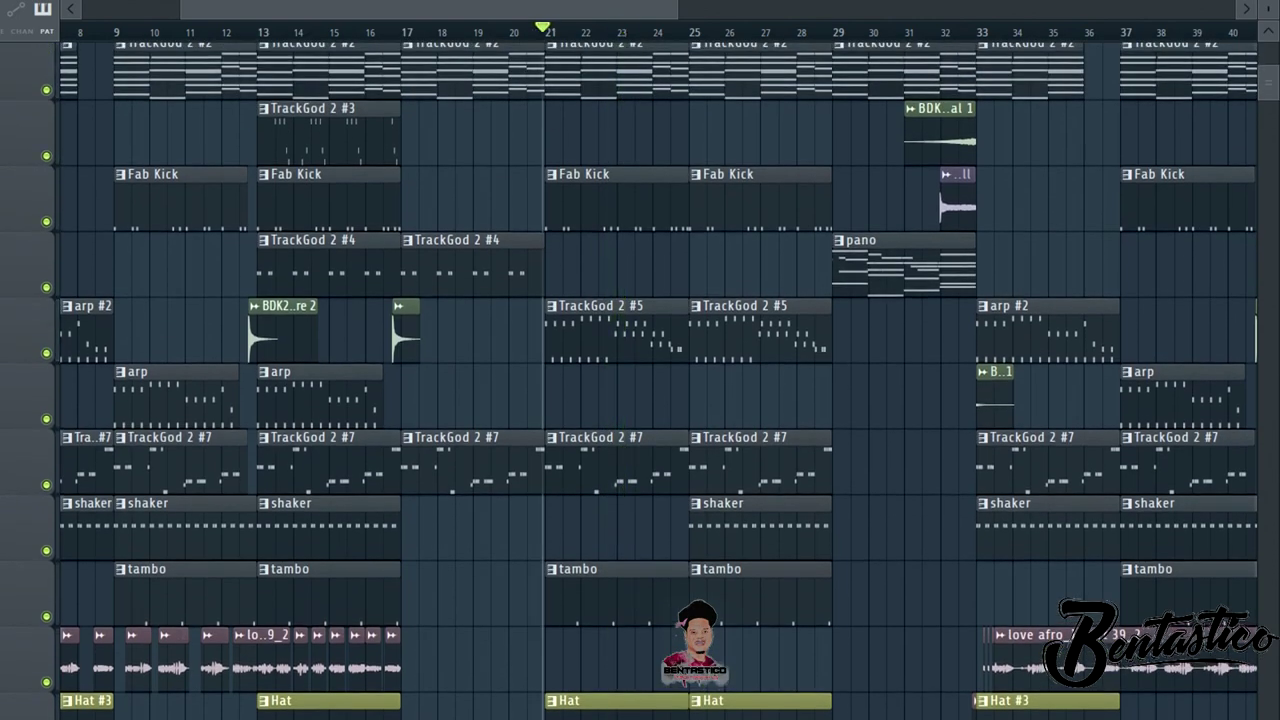
# Move the playback position to around bar 25 and play that section into bar 28, reviewing the lower track rows
pyautogui.click(694, 31)
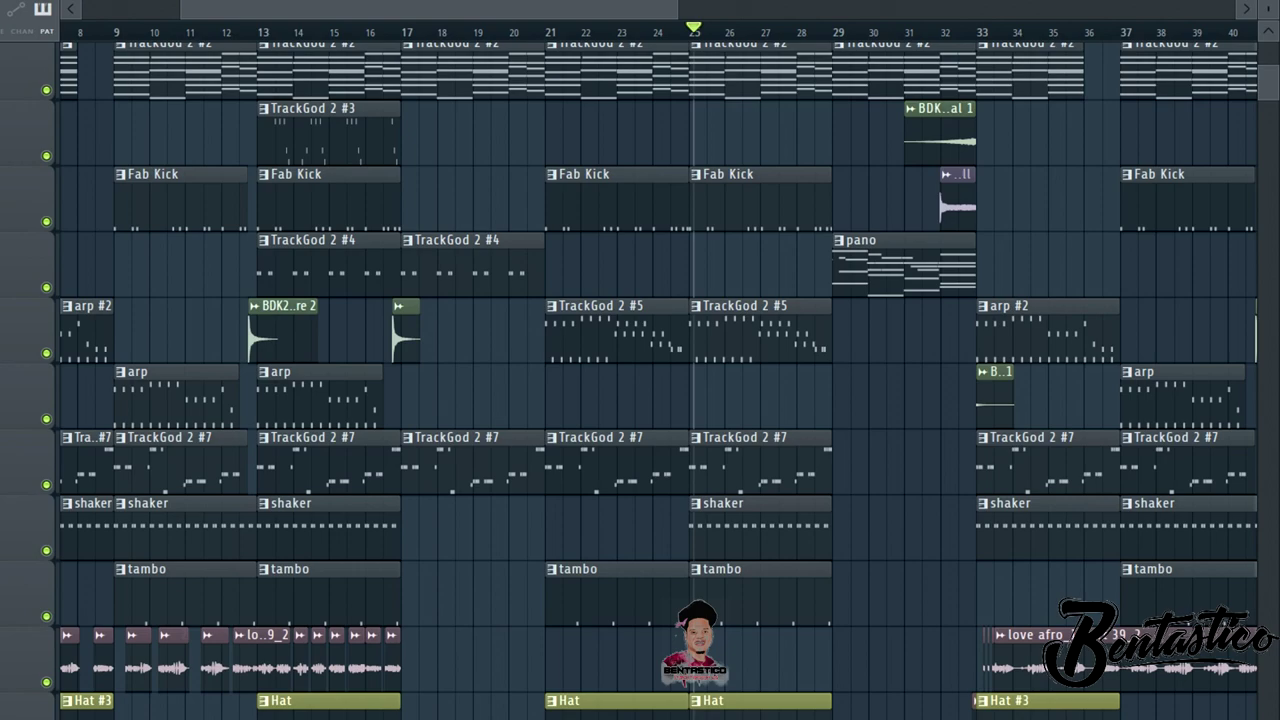
pyautogui.press('space')
pyautogui.press('space')
pyautogui.press('space')
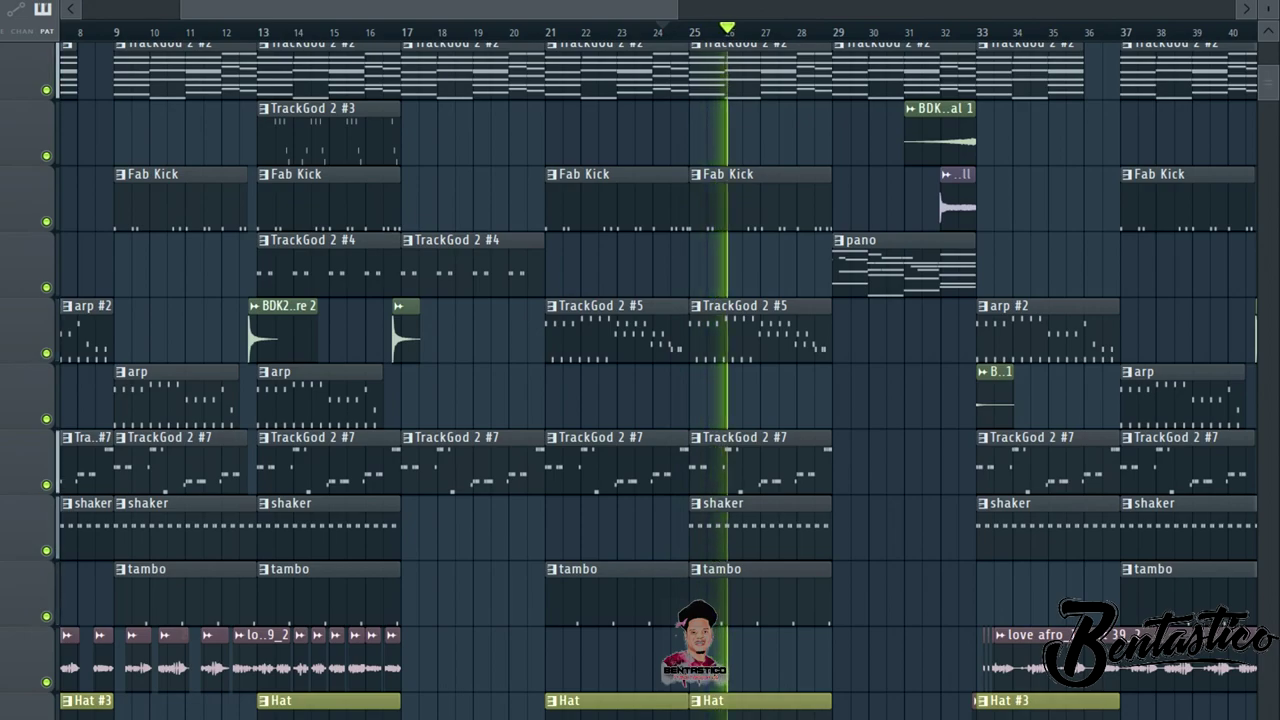
pyautogui.scroll(-4, 660, 380)
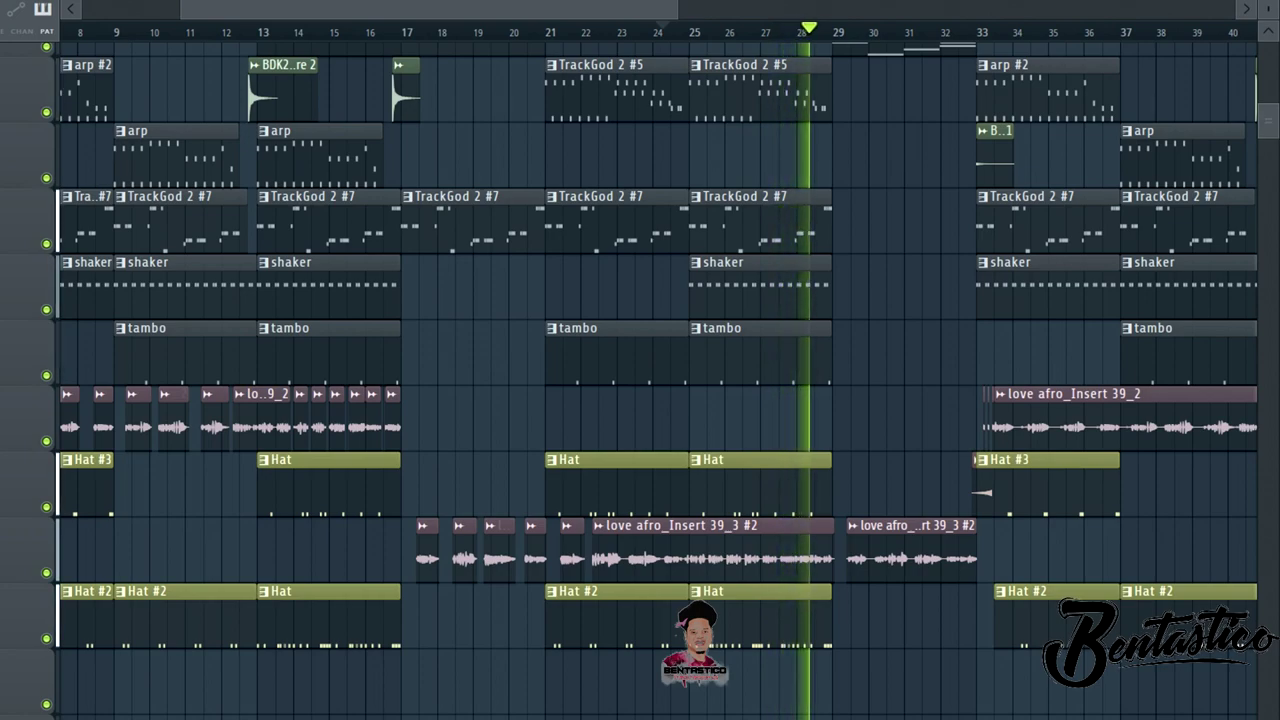
pyautogui.press('space')
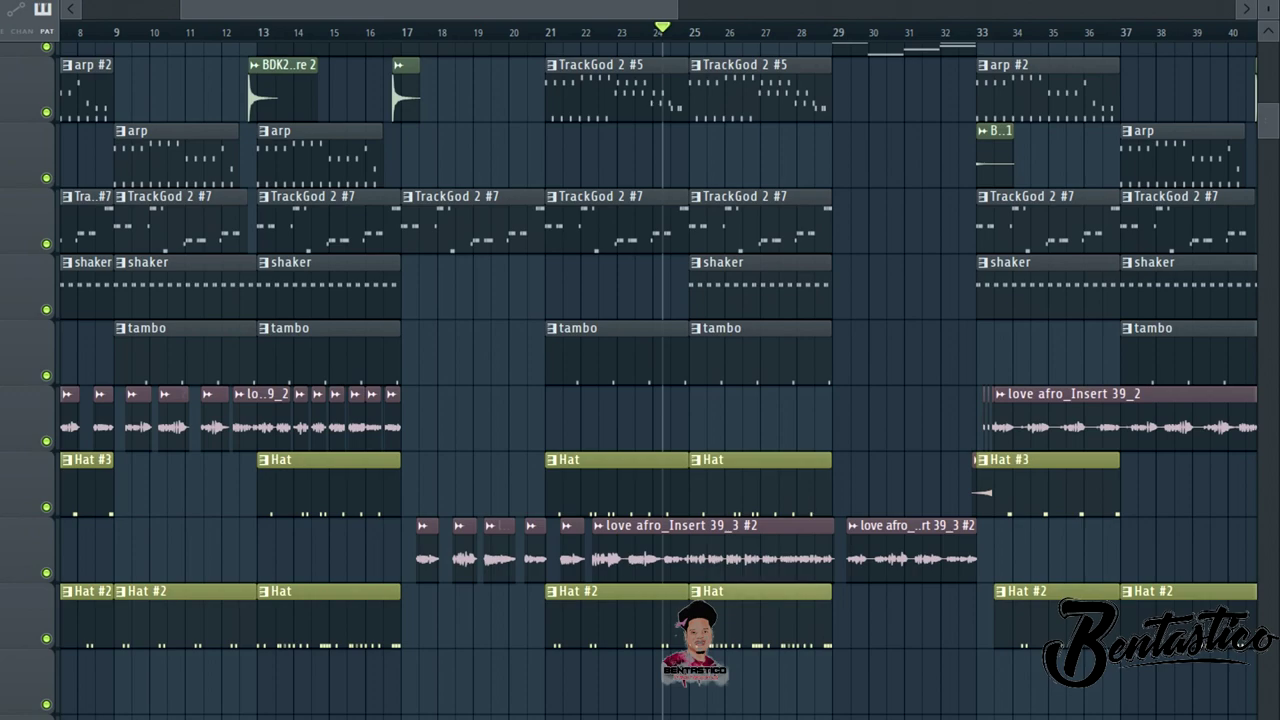
# Open the Hat pattern at bar 25 in the piano roll, play its notes and close it
pyautogui.doubleClick(760, 612)
pyautogui.moveTo(664, 9); pyautogui.dragTo(358, 9)
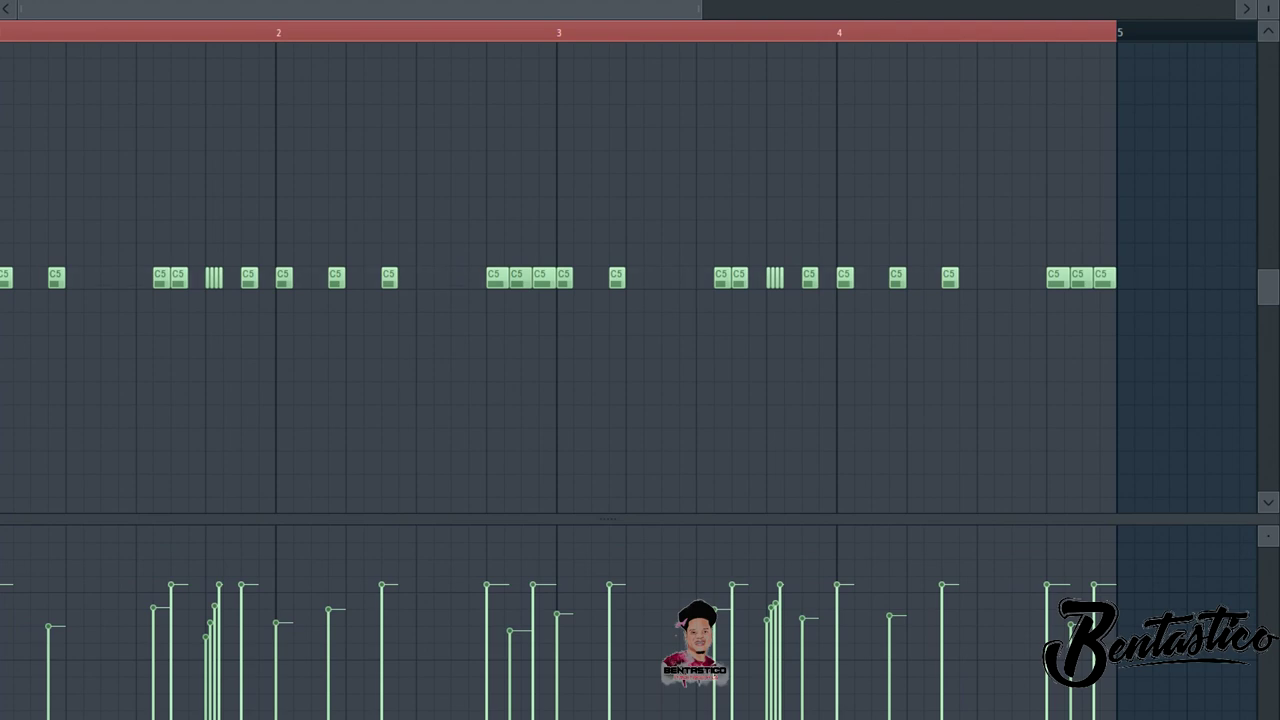
pyautogui.press('space')
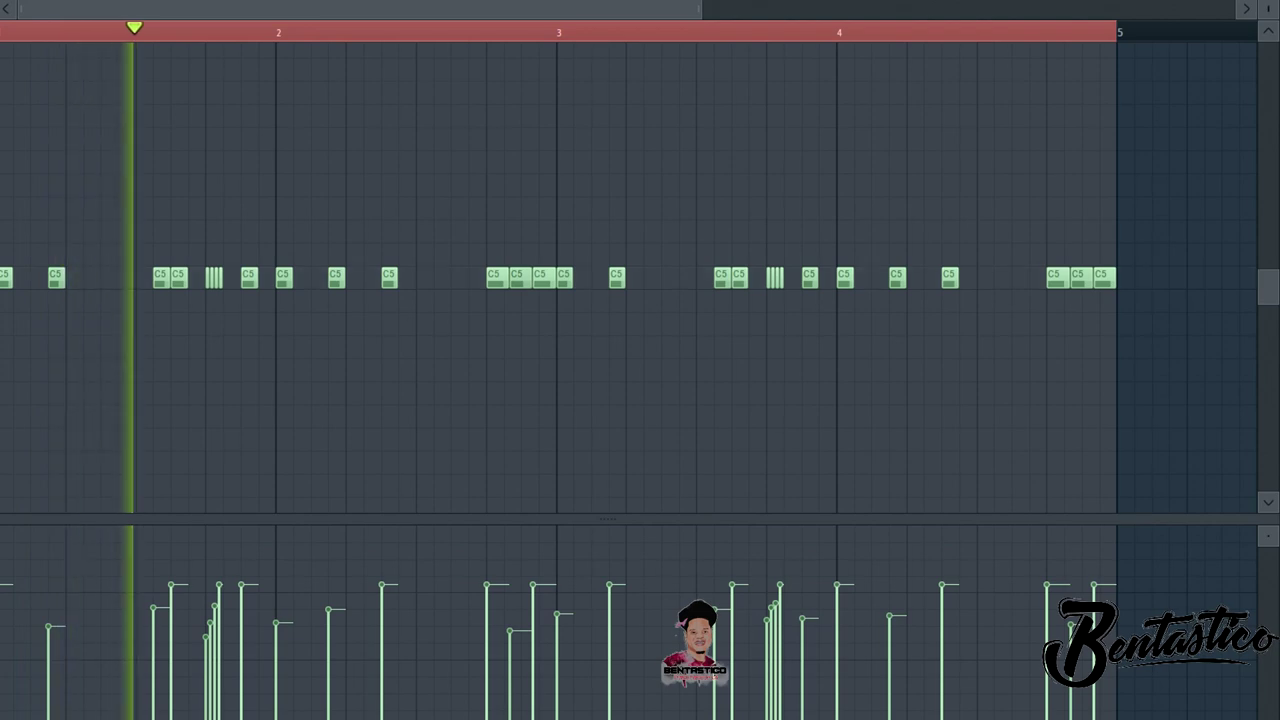
pyautogui.press('space')
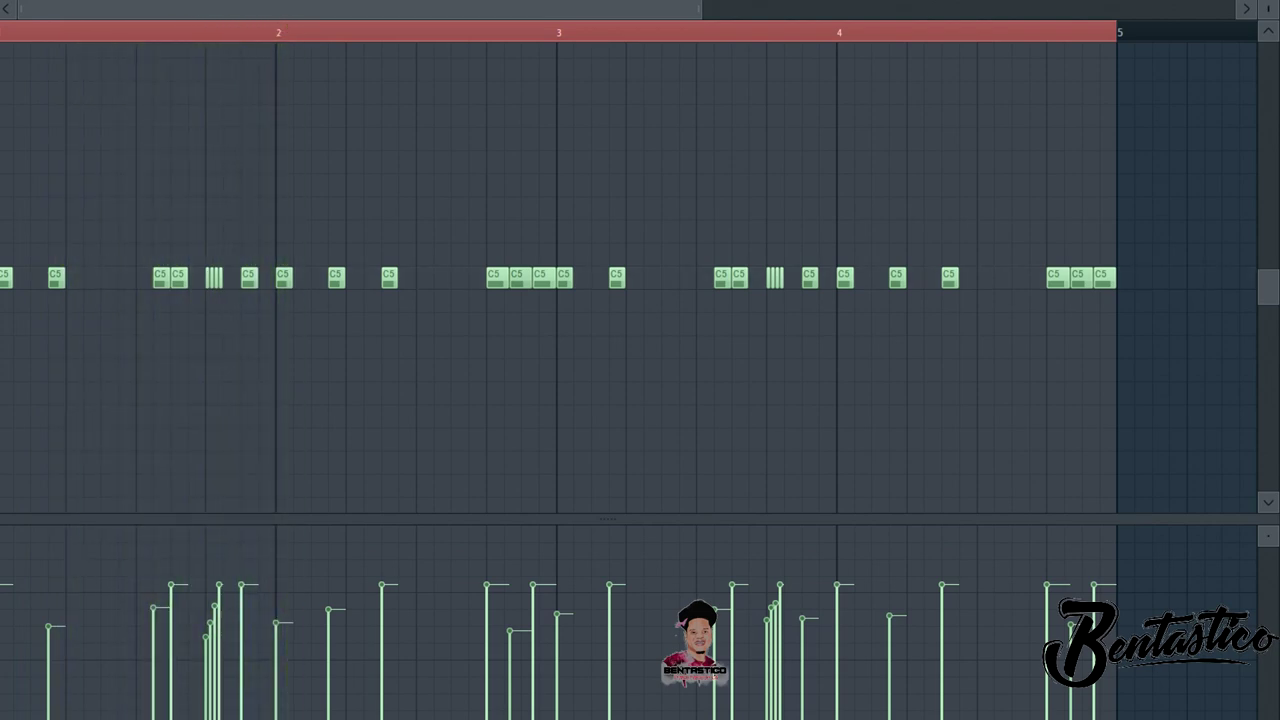
pyautogui.press('Escape')
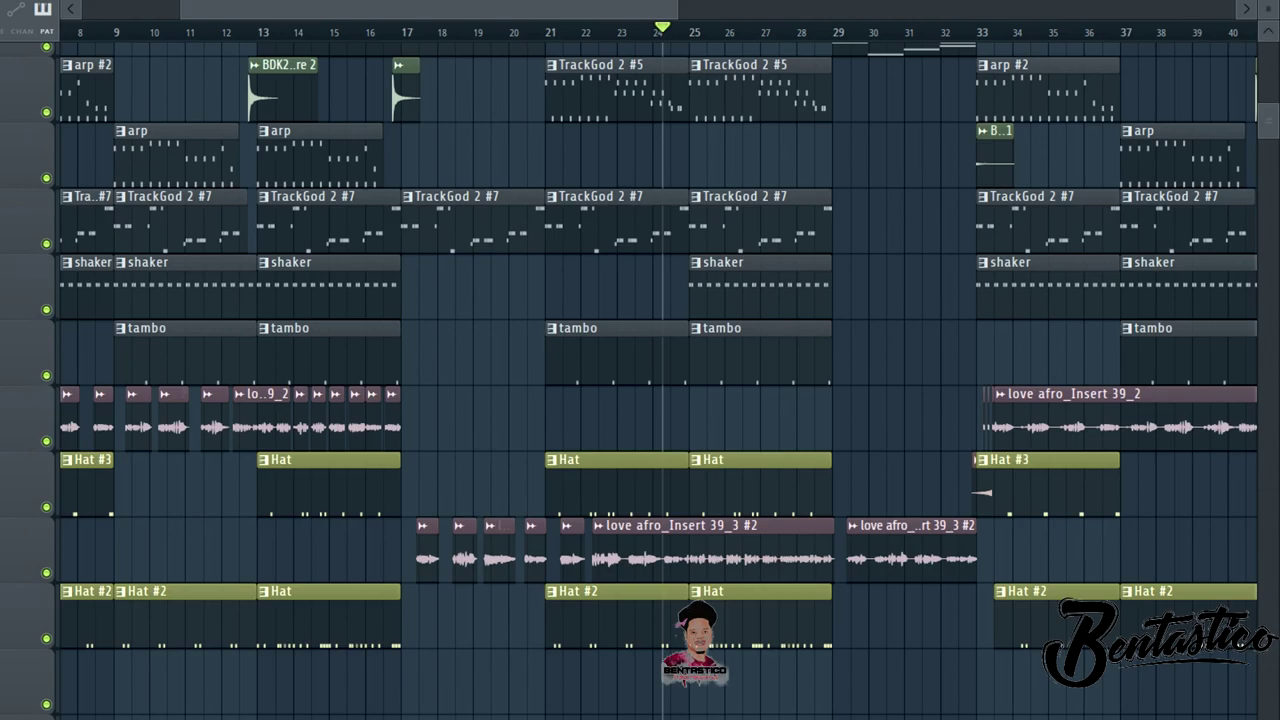
# Set the playback position just before bar 29 and play the transition into the pano section with all tracks on
pyautogui.scroll(6, 650, 380)
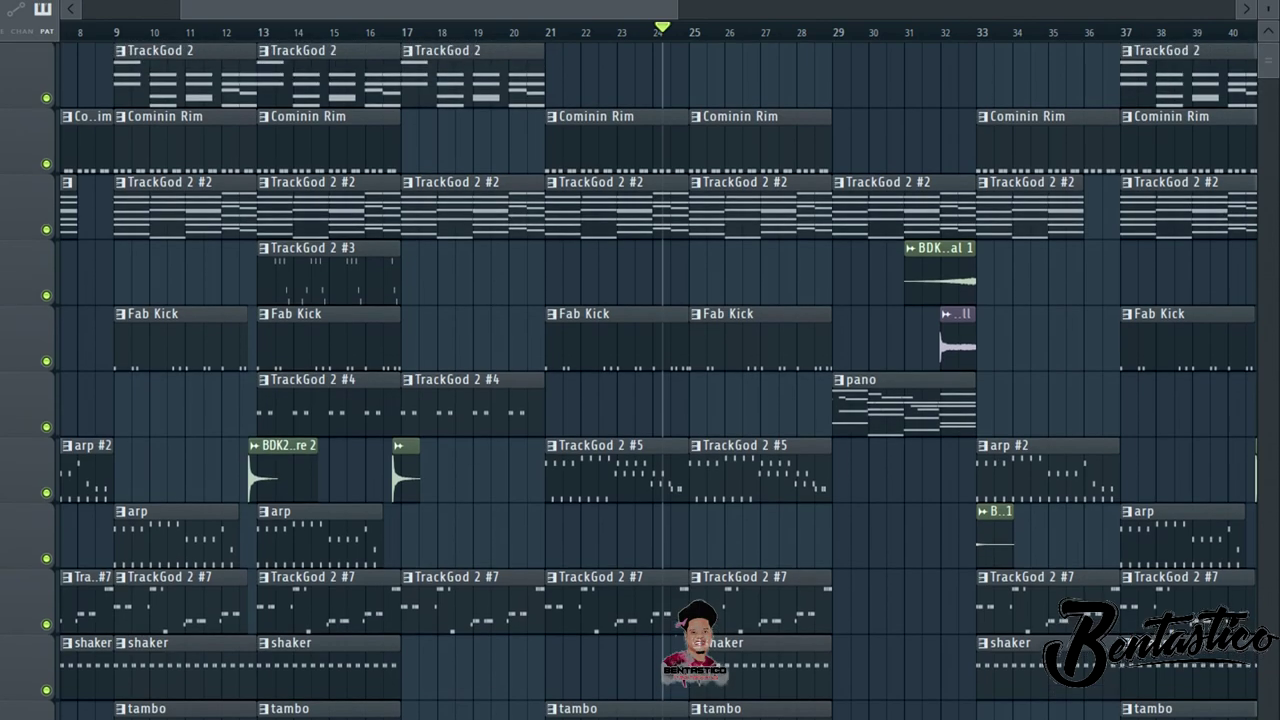
pyautogui.moveTo(429, 9); pyautogui.dragTo(589, 9)
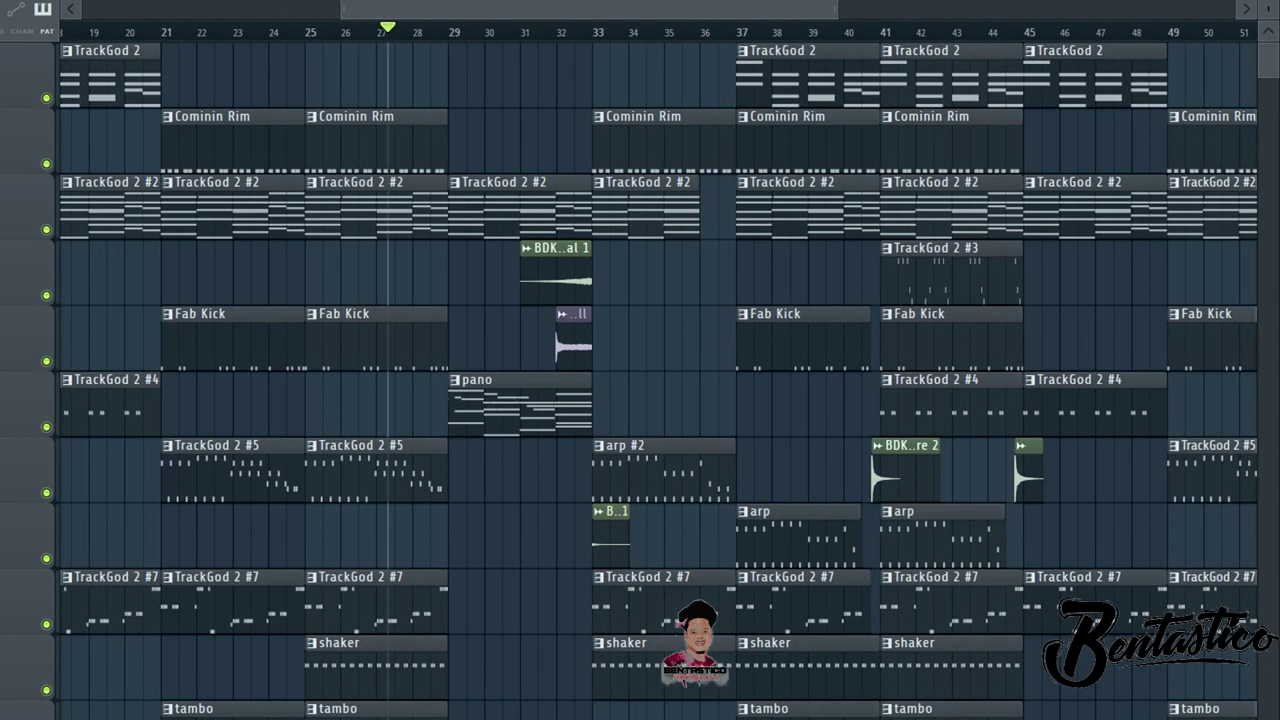
pyautogui.click(434, 28)
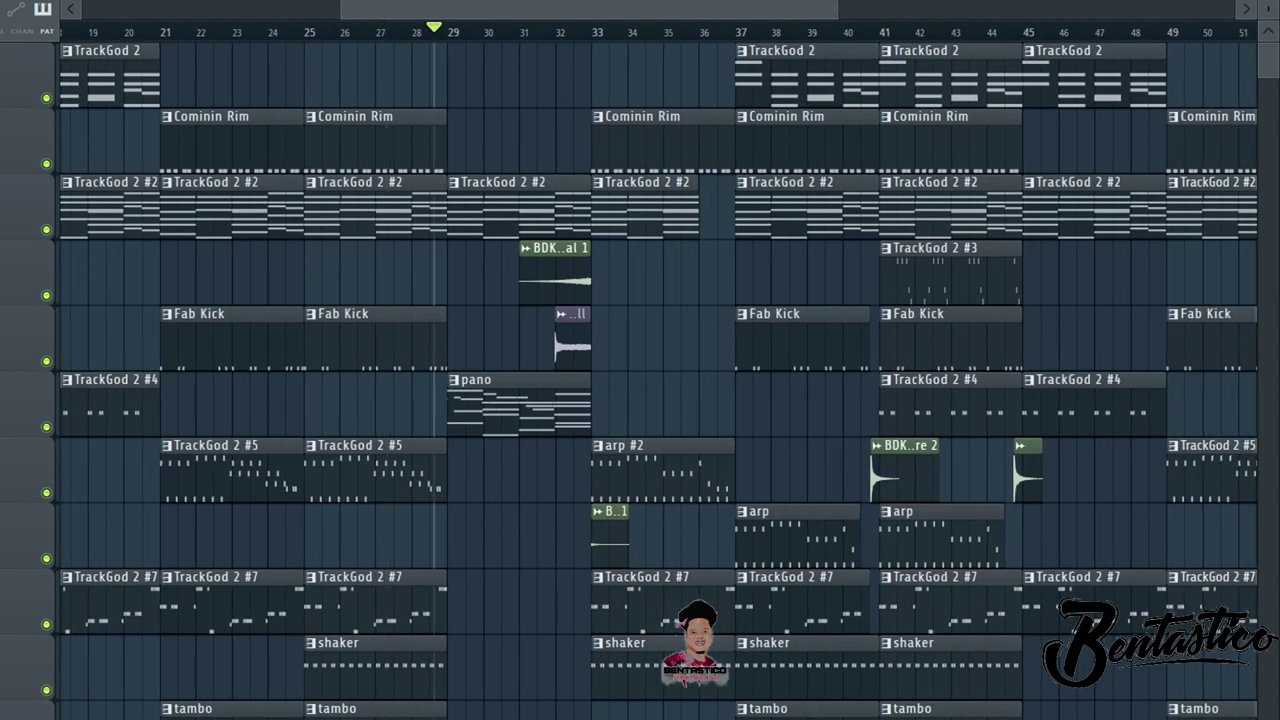
pyautogui.press('space')
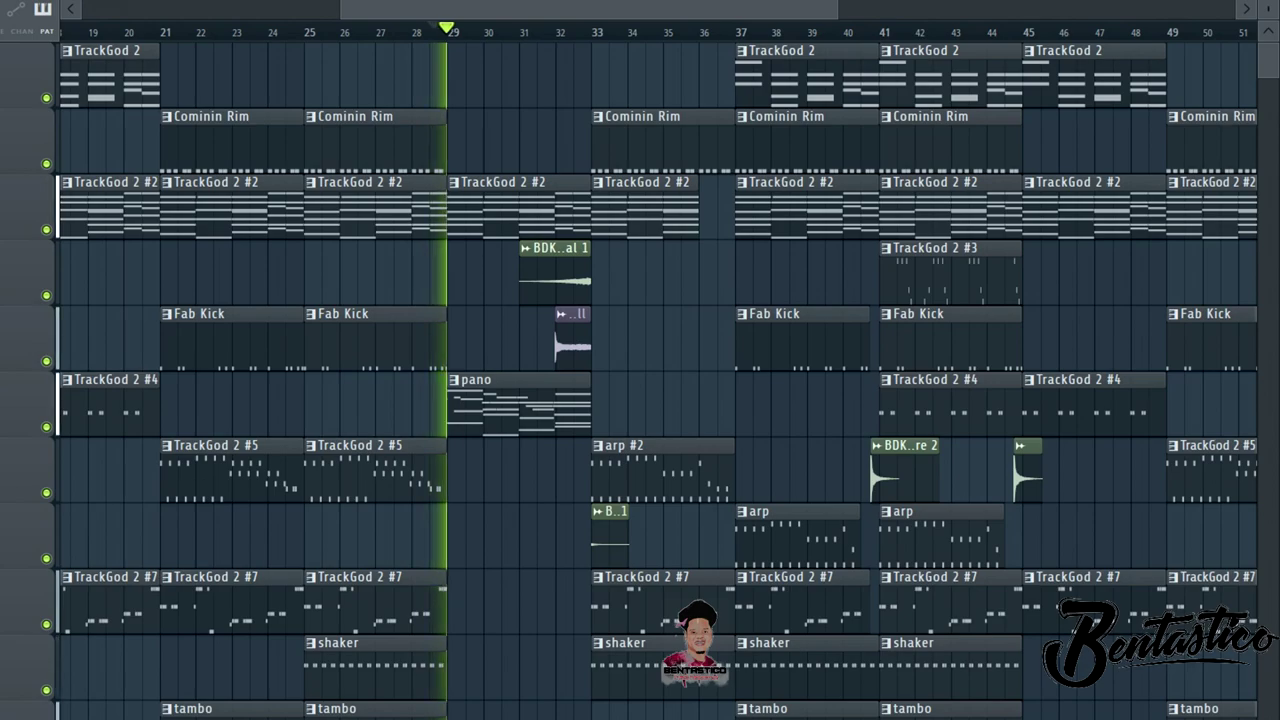
pyautogui.press('space')
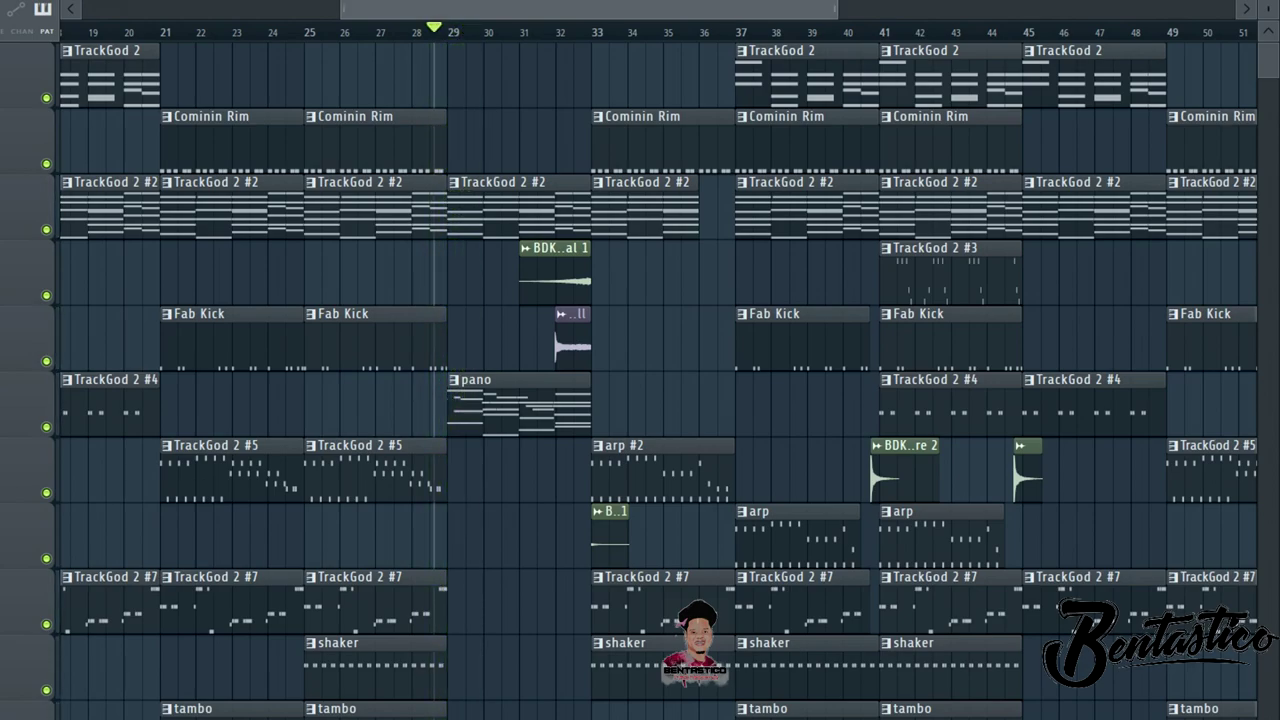
# Return to the intro and play it briefly from bar 2 to compare it with the bar 29 section
pyautogui.moveTo(589, 9); pyautogui.dragTo(331, 9)
pyautogui.click(111, 31)
pyautogui.press('space')
pyautogui.press('space')
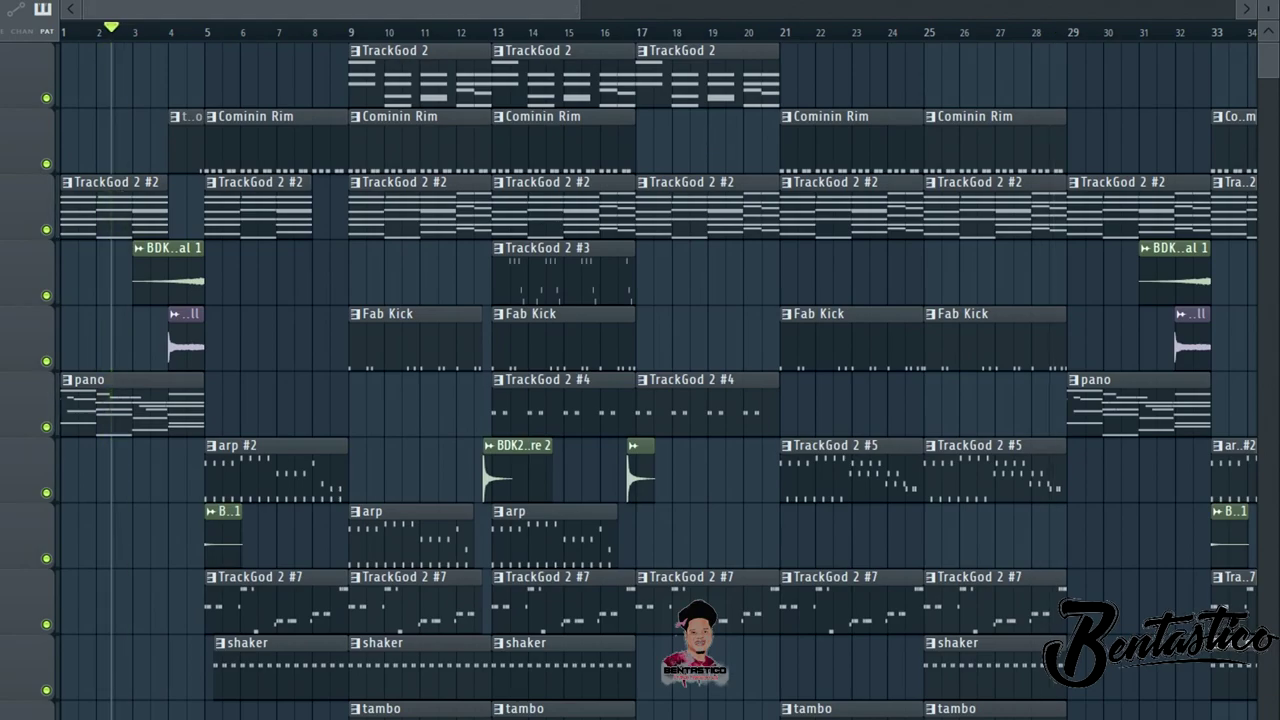
# Play the full arrangement from bar 29 into bar 34, examining the track rows of that section
pyautogui.moveTo(331, 9); pyautogui.dragTo(687, 9)
pyautogui.press('space')
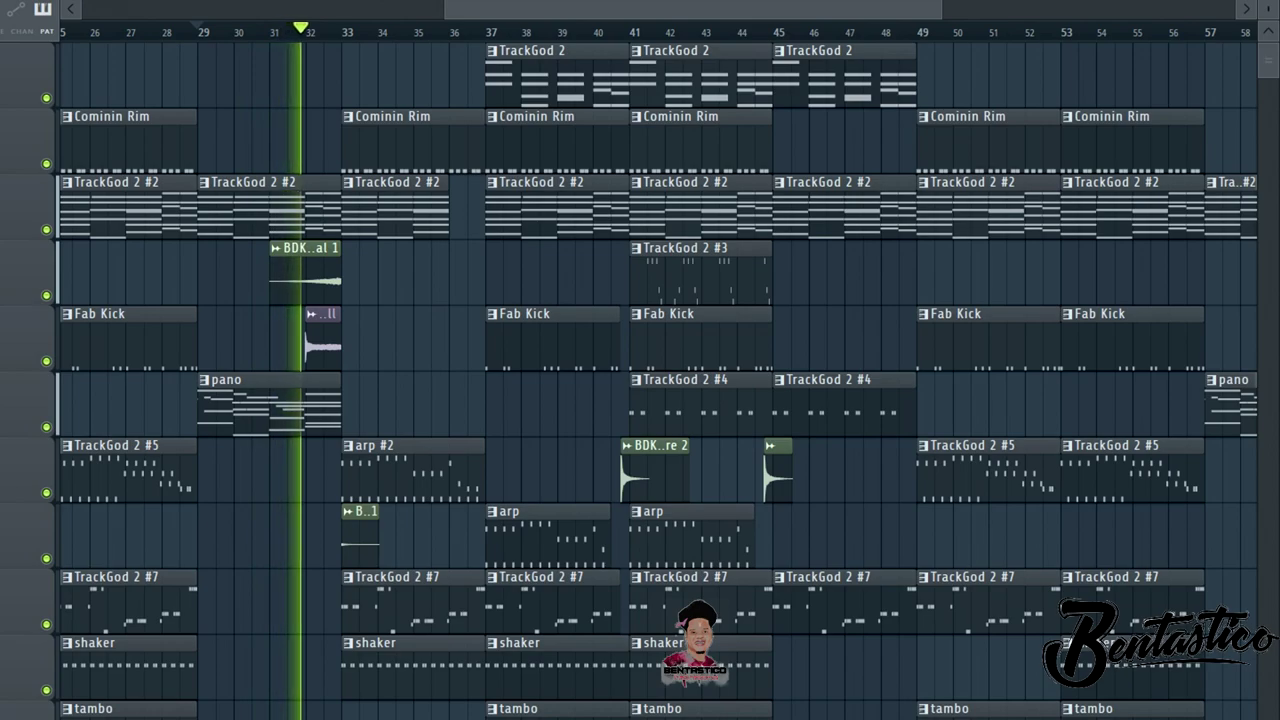
pyautogui.scroll(-2, 650, 380)
pyautogui.scroll(-1, 650, 380)
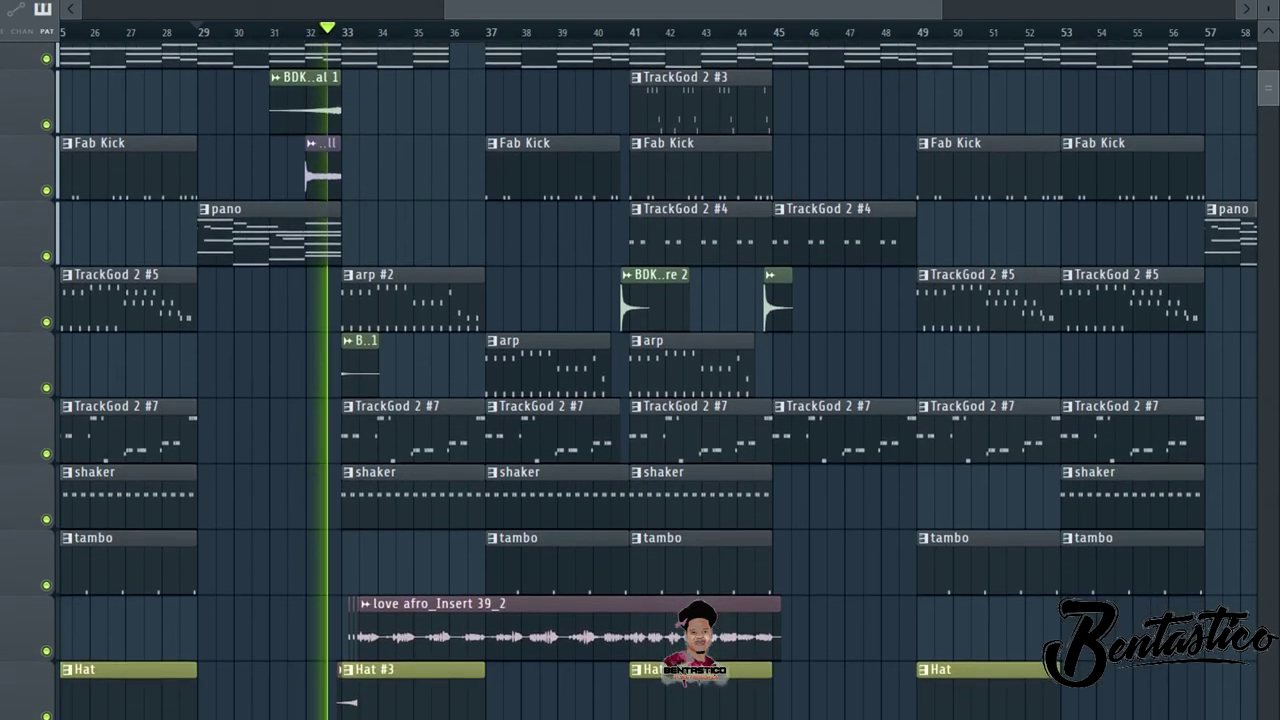
pyautogui.scroll(-3, 650, 380)
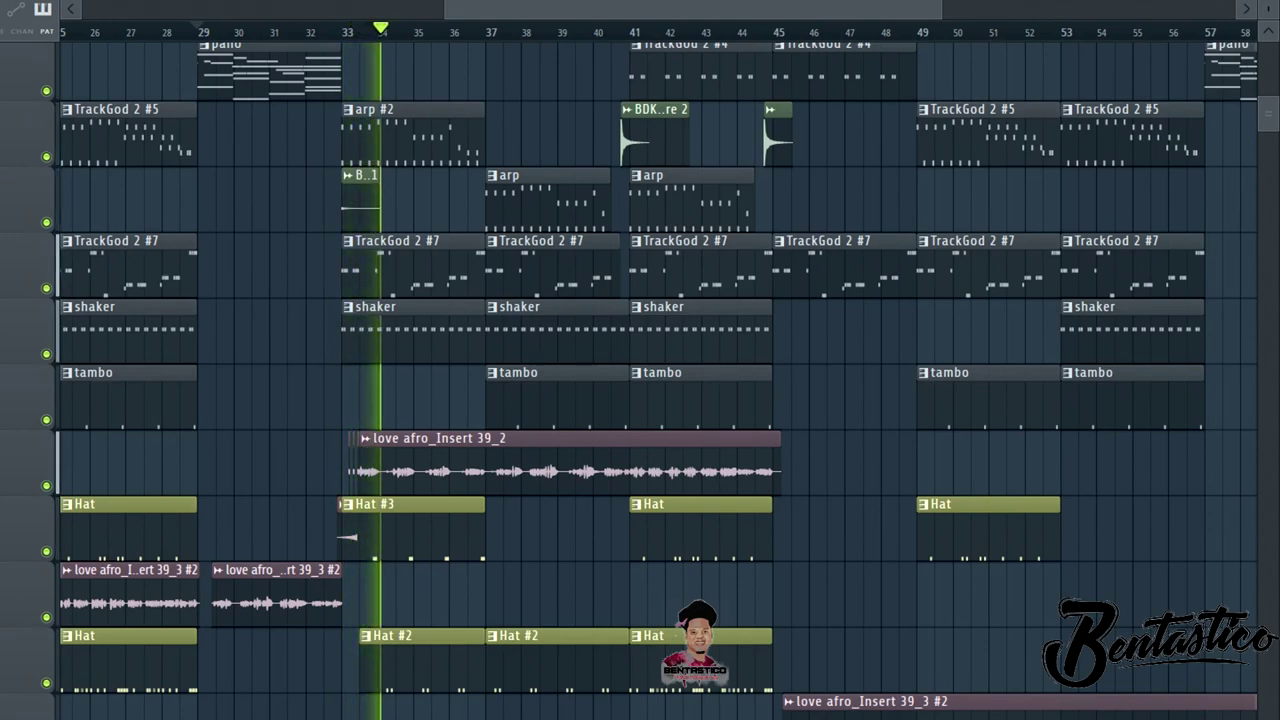
pyautogui.press('space')
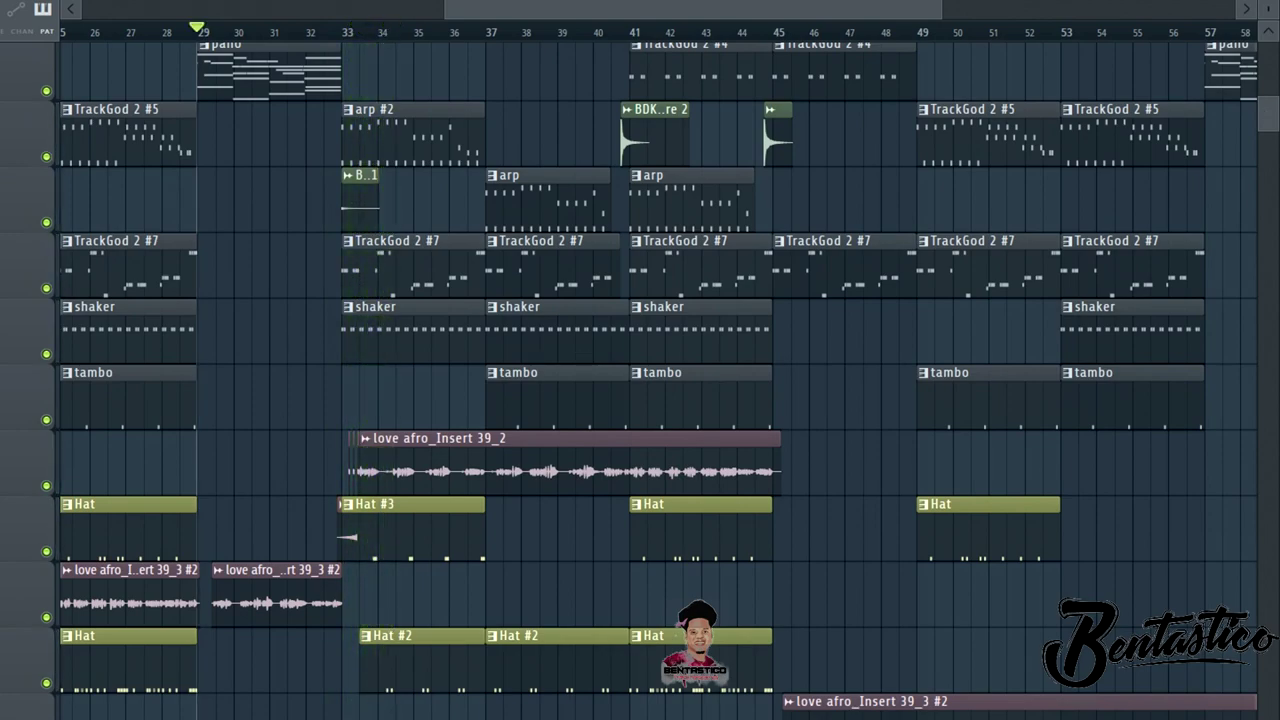
# Show the arrangement from bar 1 to bar 57 in one view and select the clips from bar 5 through bar 32
pyautogui.moveTo(693, 9); pyautogui.dragTo(325, 9)
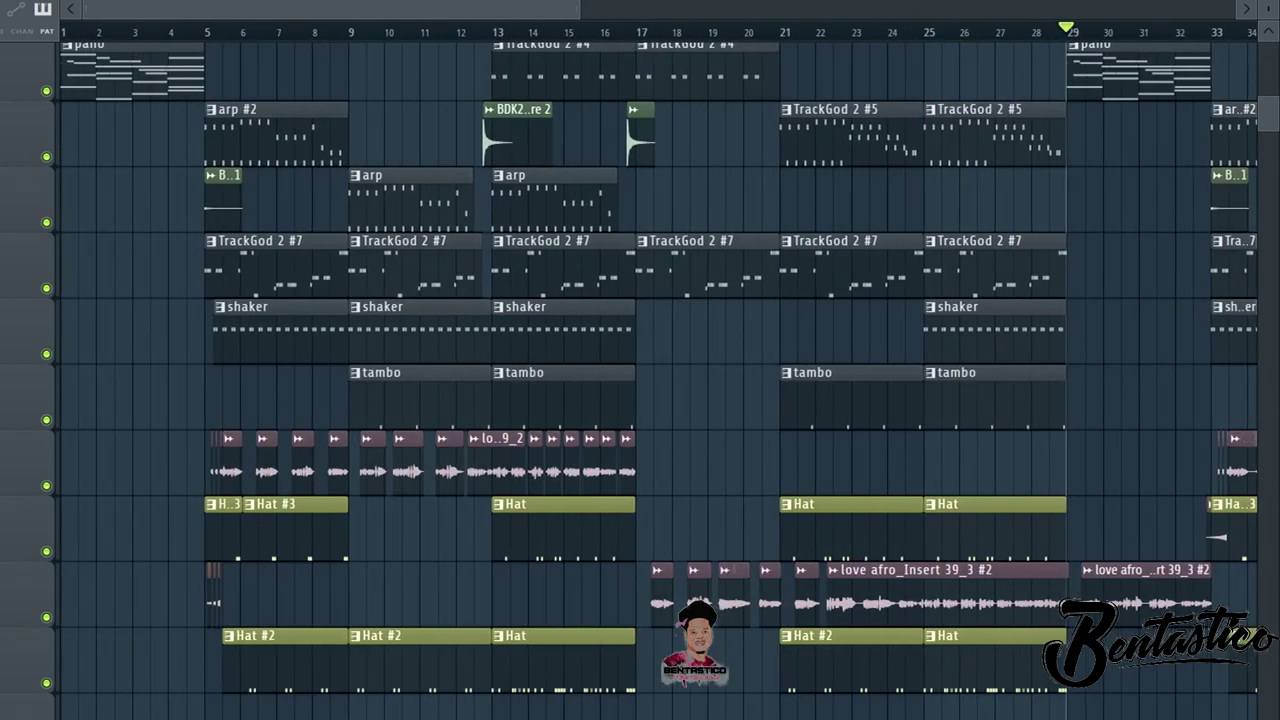
pyautogui.moveTo(578, 9); pyautogui.dragTo(942, 9)
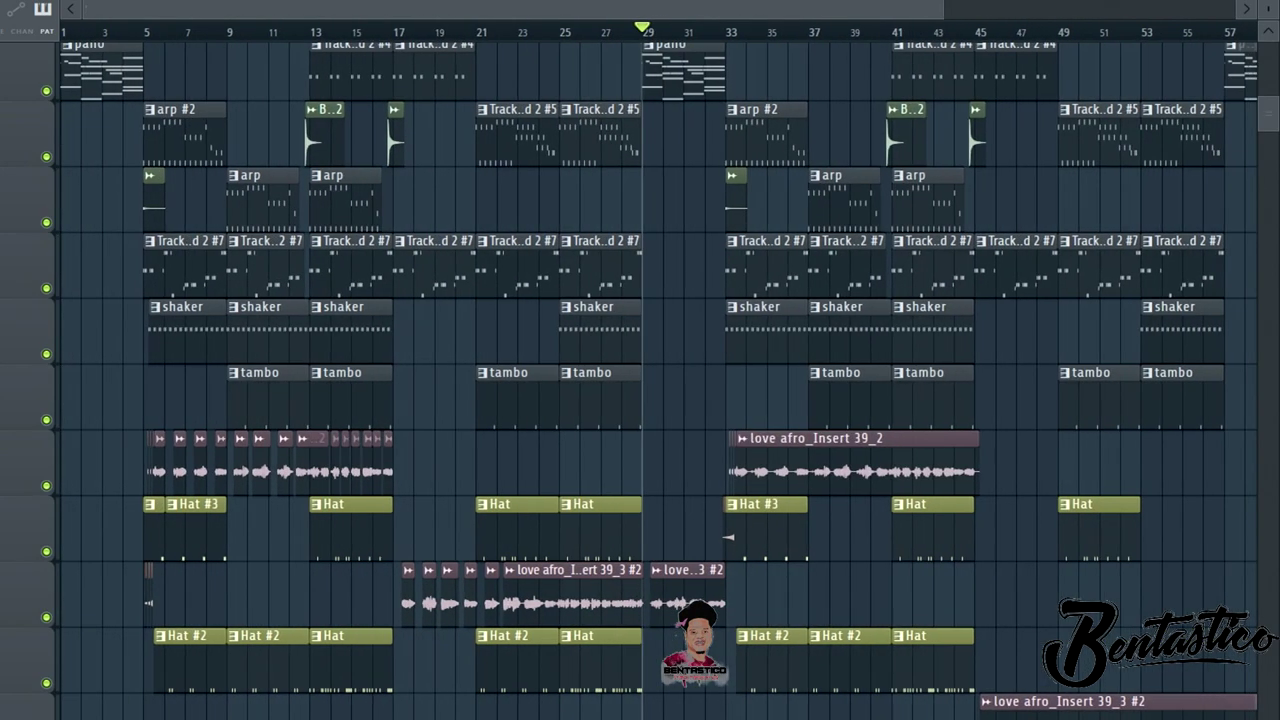
pyautogui.moveTo(1268, 114); pyautogui.dragTo(1268, 59)
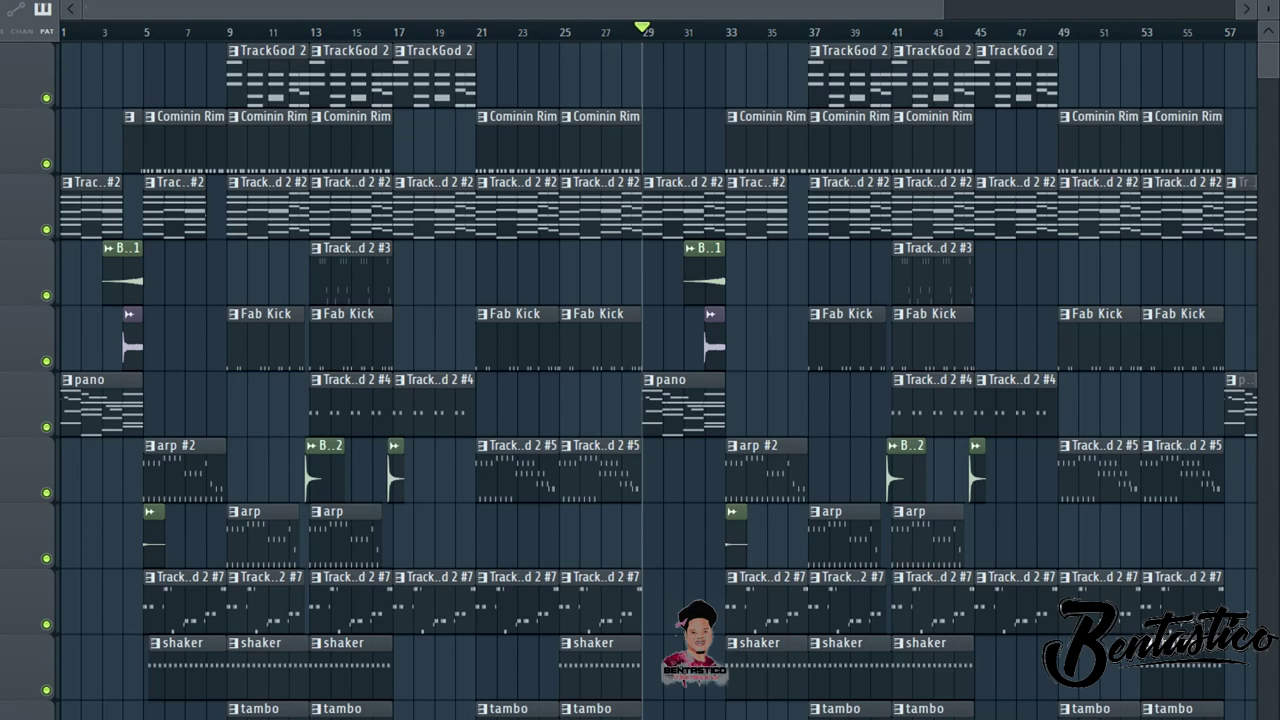
pyautogui.moveTo(151, 32); pyautogui.dragTo(716, 32)
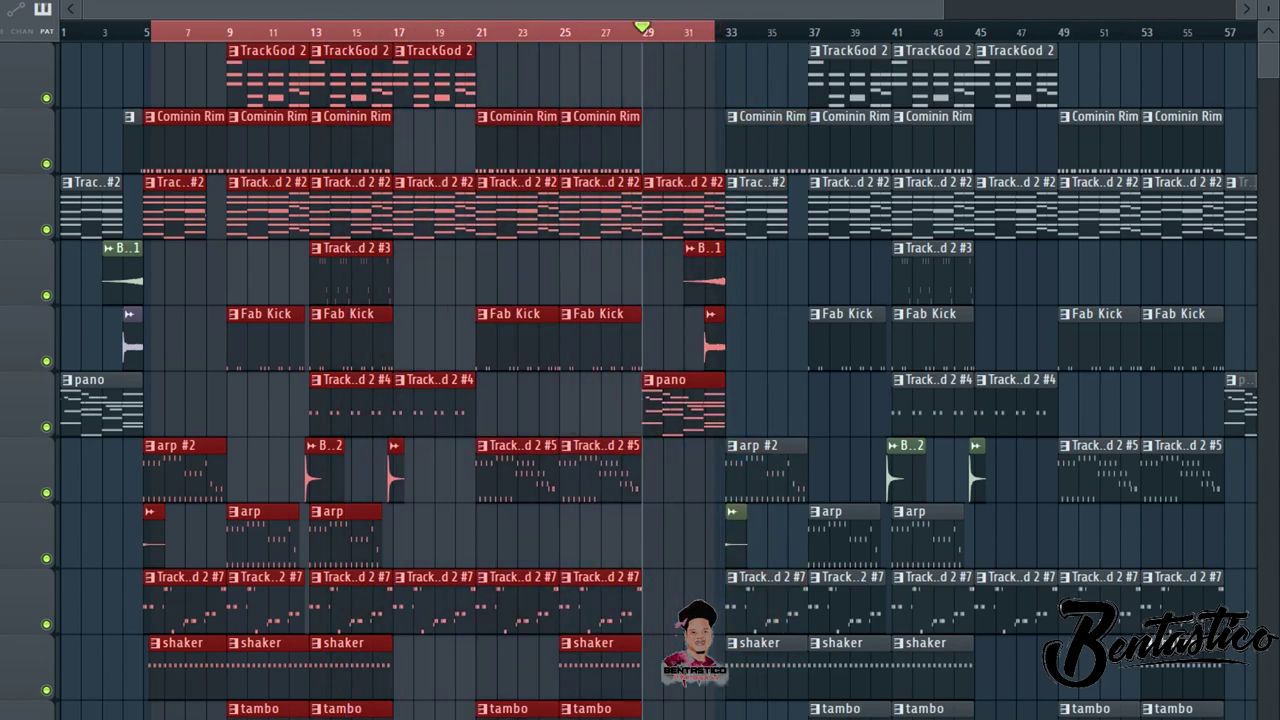
# Select all clips from bar 33 to the end of the arrangement and clear the selection
pyautogui.moveTo(708, 9); pyautogui.dragTo(978, 9)
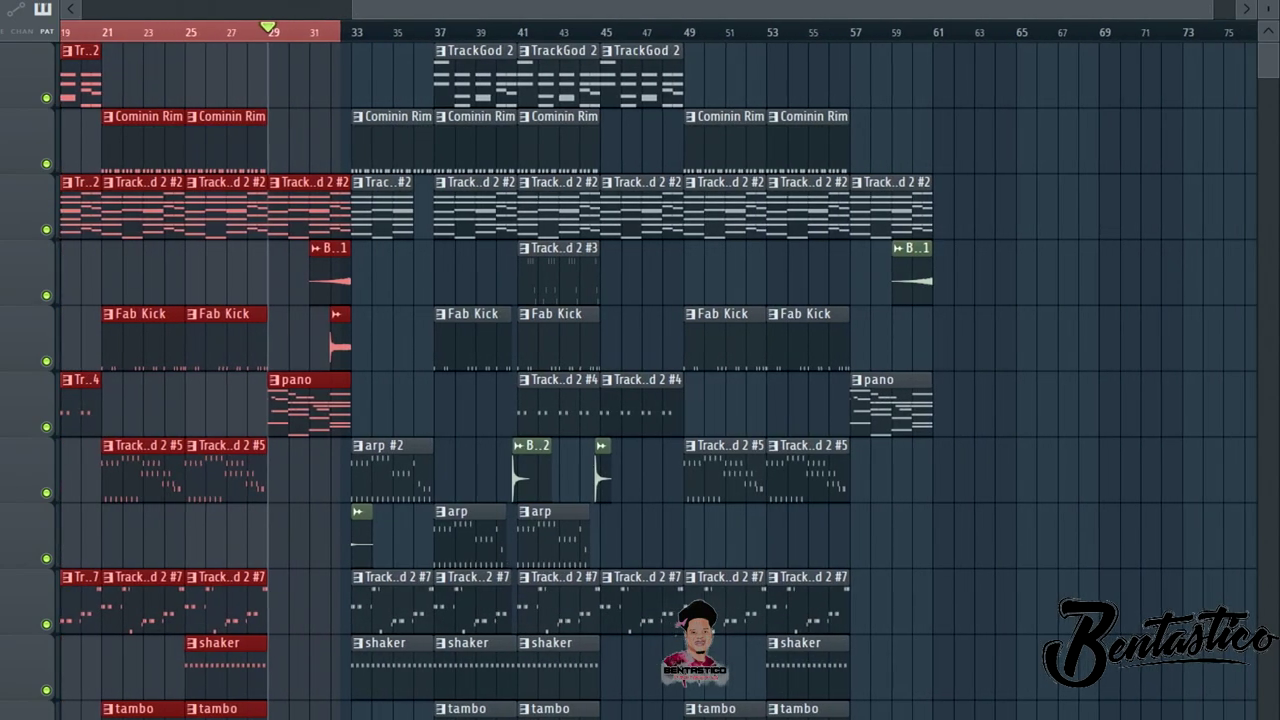
pyautogui.moveTo(352, 32); pyautogui.dragTo(580, 9)
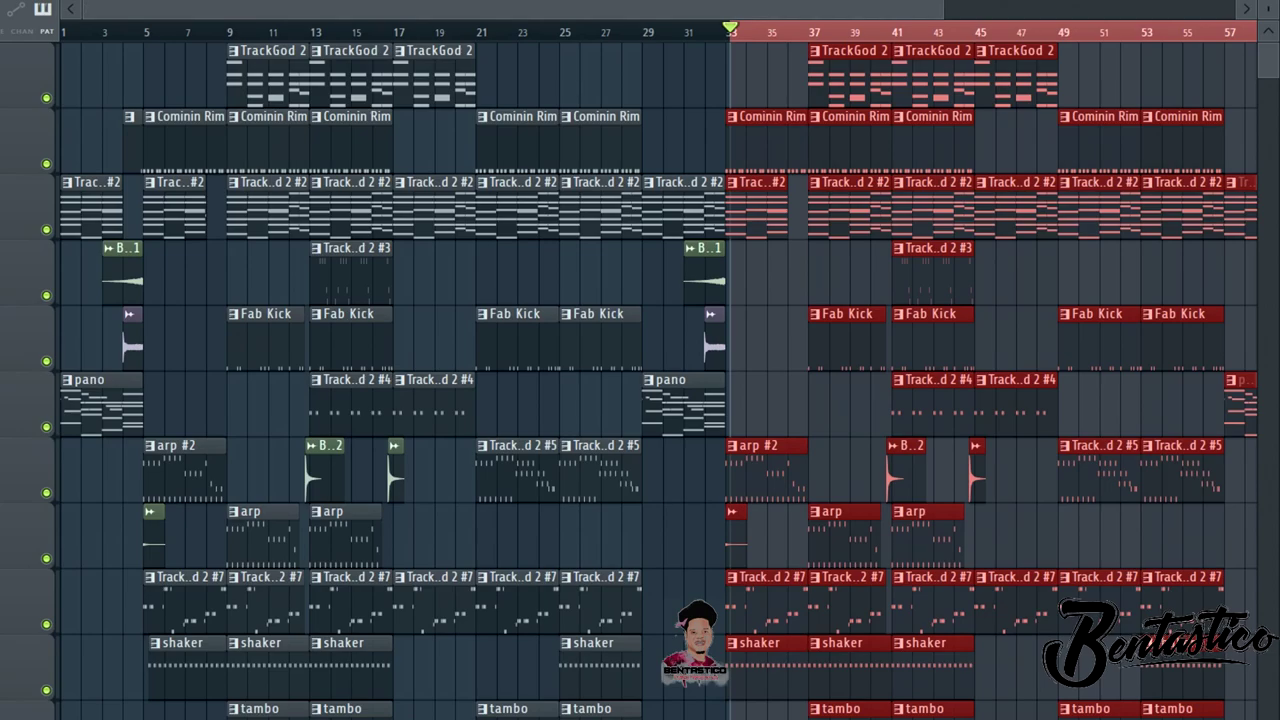
pyautogui.hotkey('ctrl', 'd')
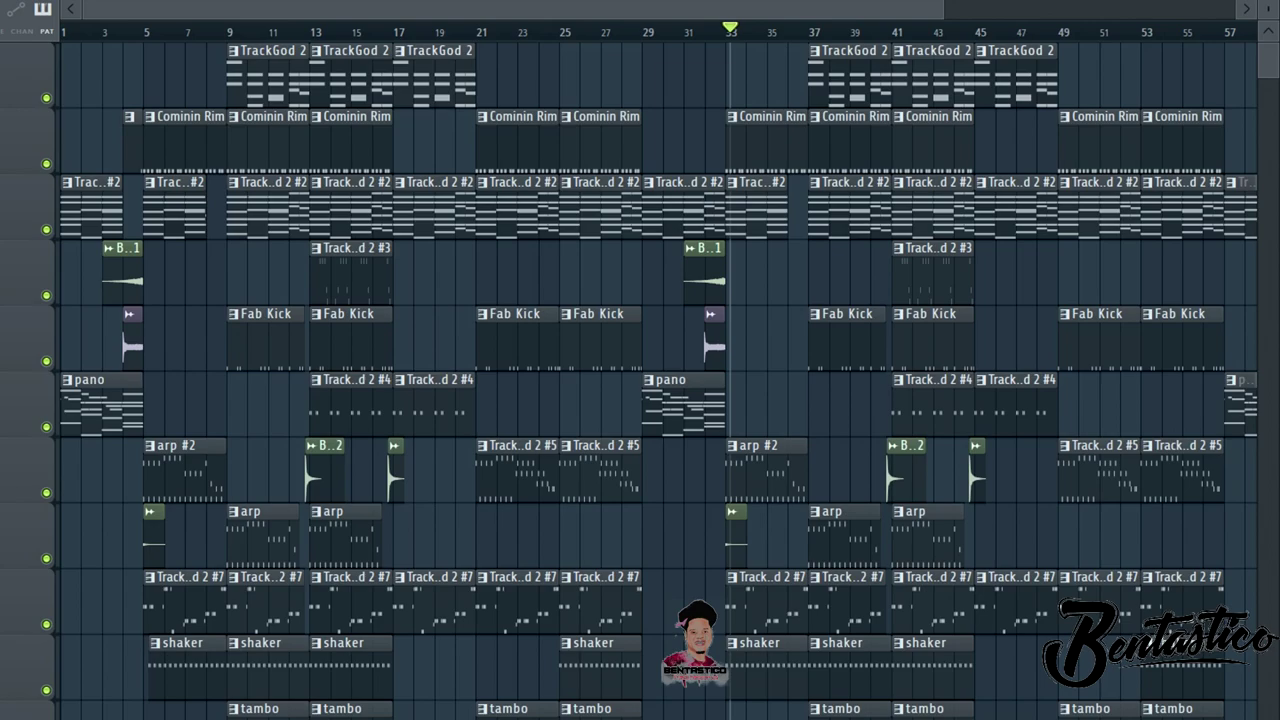
# Mark the clips of bars 33 to 48, replace that selection with bars 49 to 60 and inspect the arrangement's end
pyautogui.moveTo(513, 9); pyautogui.dragTo(763, 9)
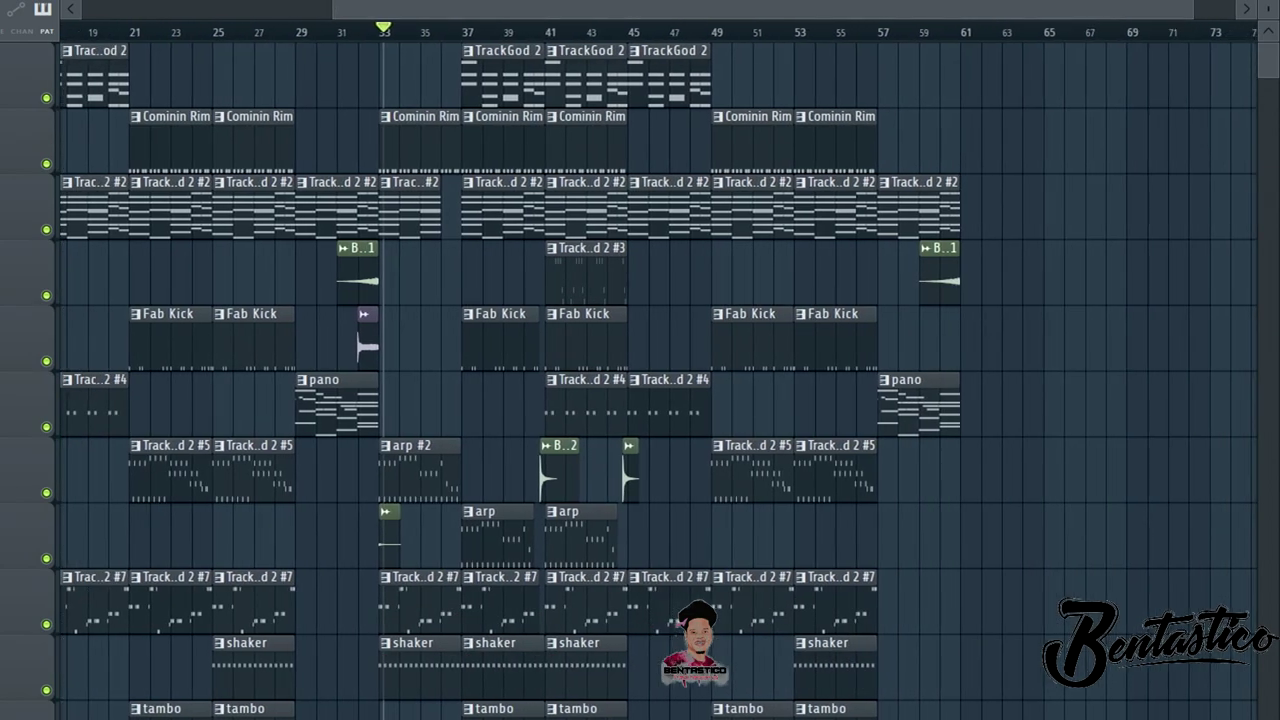
pyautogui.moveTo(381, 30); pyautogui.dragTo(685, 30)
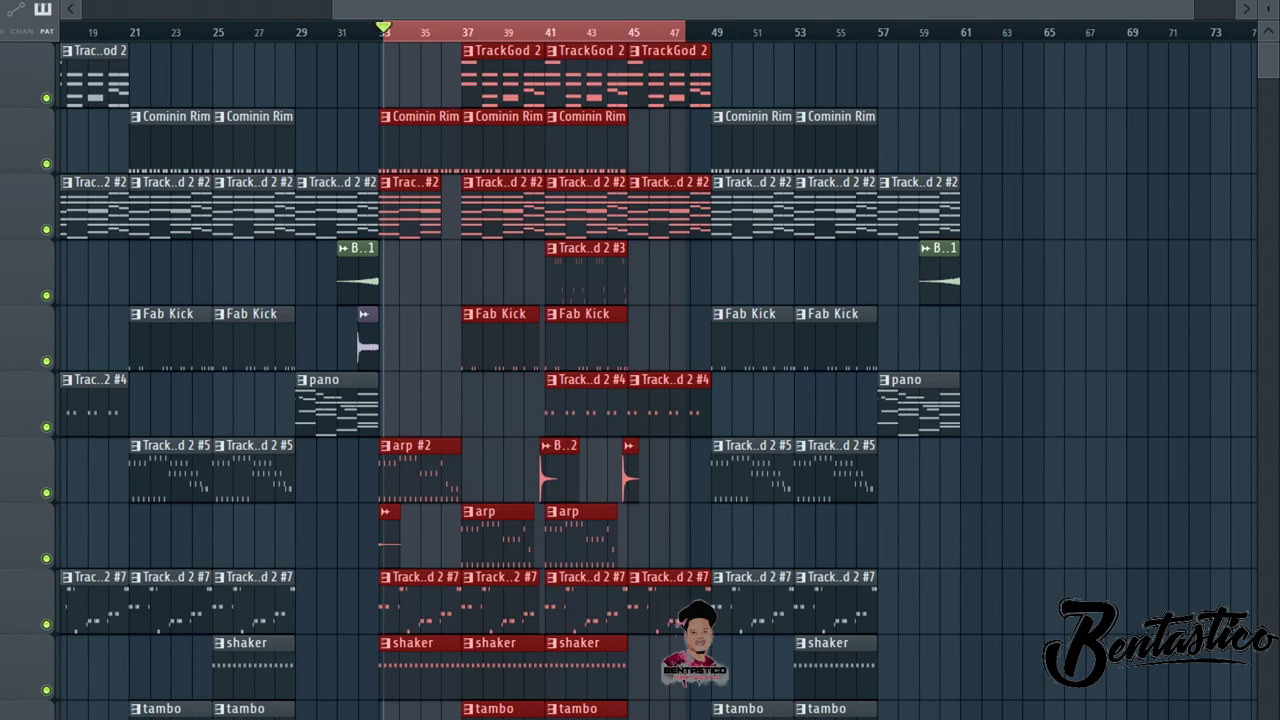
pyautogui.moveTo(721, 30); pyautogui.dragTo(955, 30)
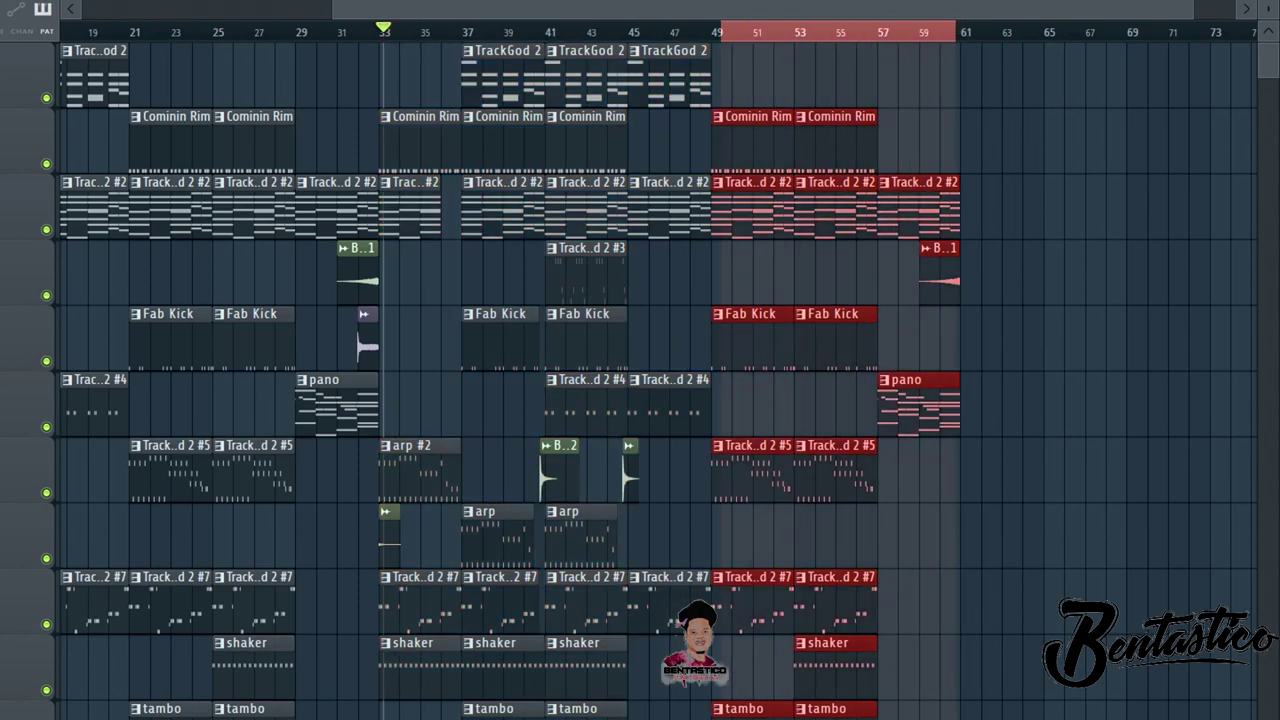
pyautogui.press('space')
pyautogui.moveTo(760, 9); pyautogui.dragTo(1073, 9)
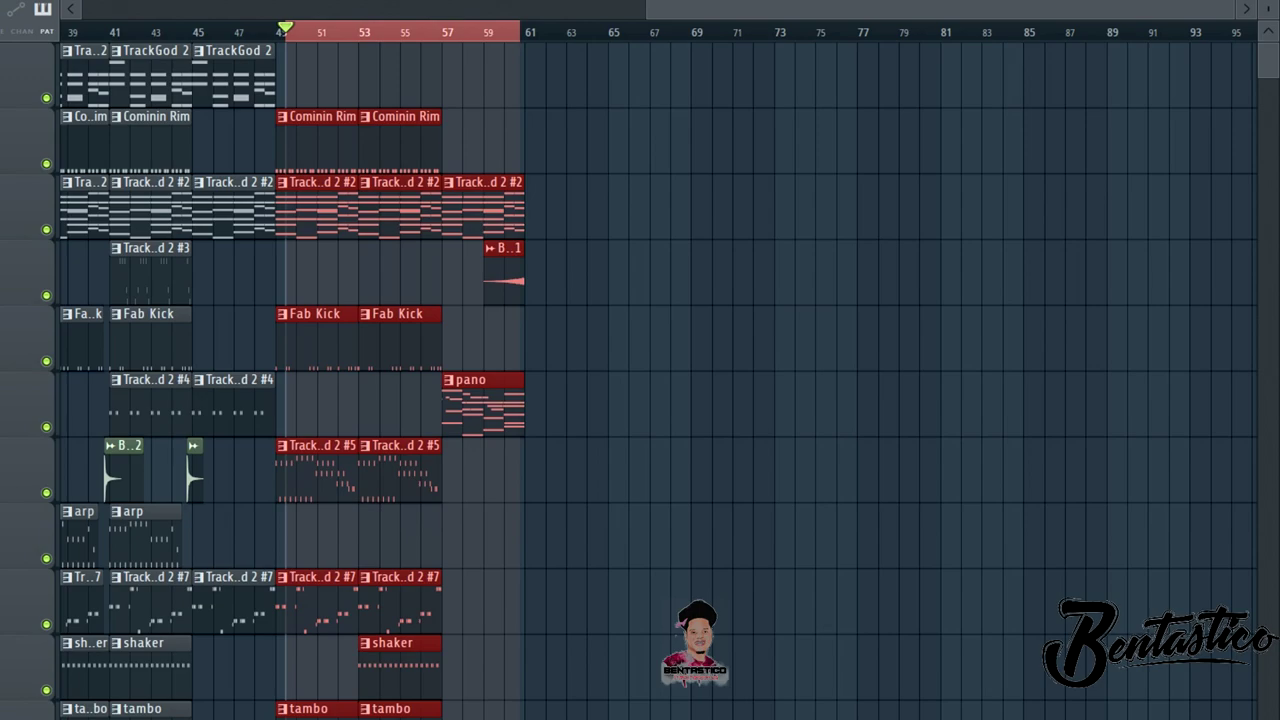
# Clear the selection of bars 49 to 60 and briefly play the arrangement from bar 58
pyautogui.hotkey('ctrl', 'd')
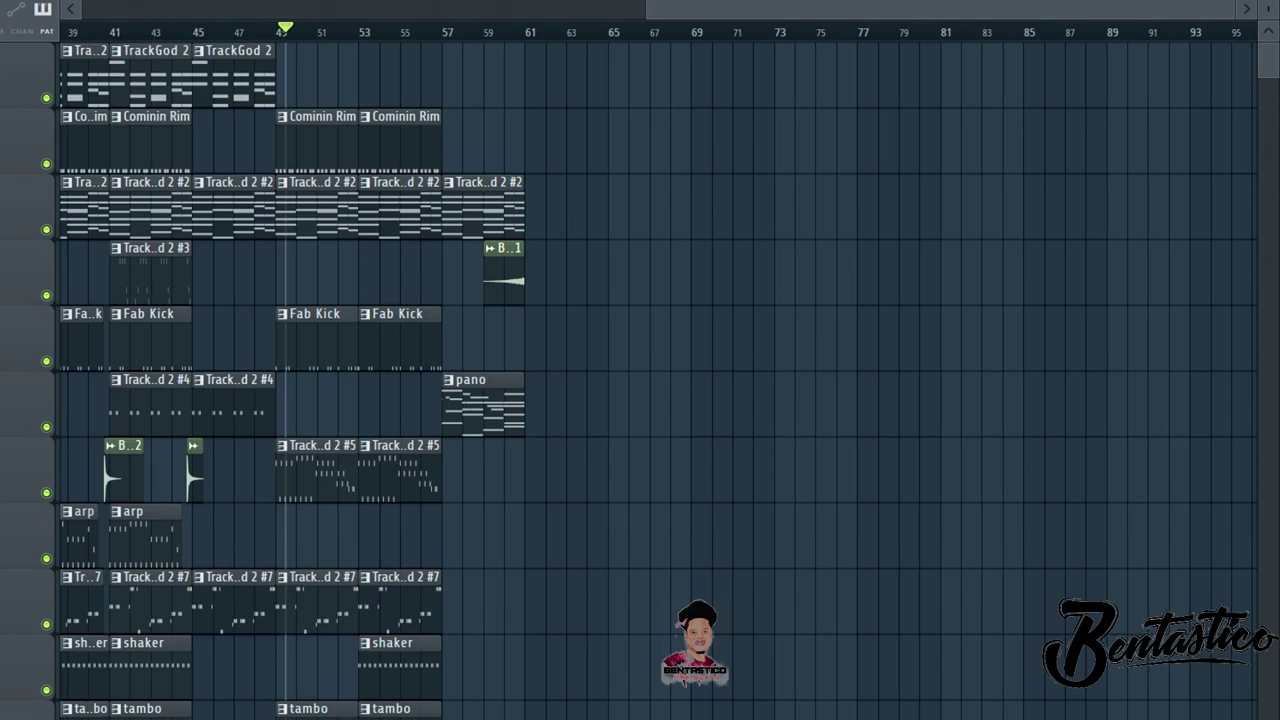
pyautogui.click(469, 32)
pyautogui.press('space')
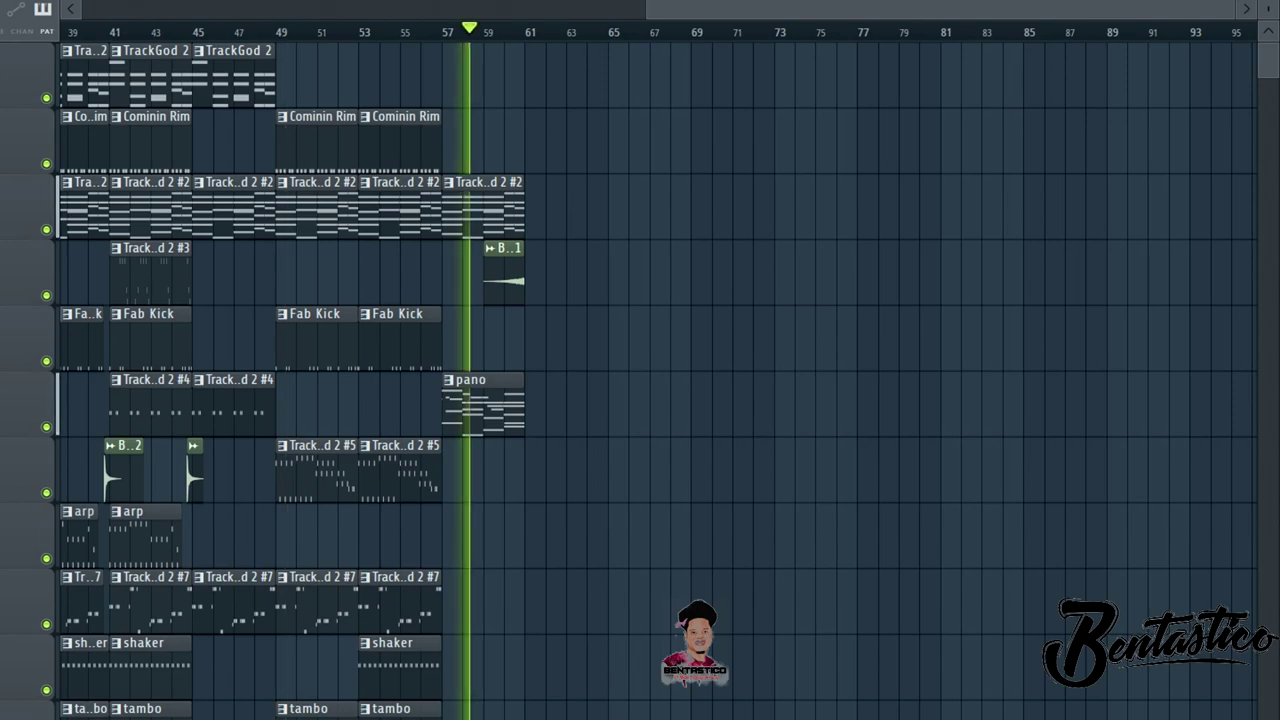
pyautogui.press('space')
# Add a TrackGod 2 #5 clip at bar 61 and play the arrangement from bar 60
pyautogui.moveTo(800, 9); pyautogui.dragTo(362, 9)
pyautogui.moveTo(1068, 9); pyautogui.dragTo(642, 9)
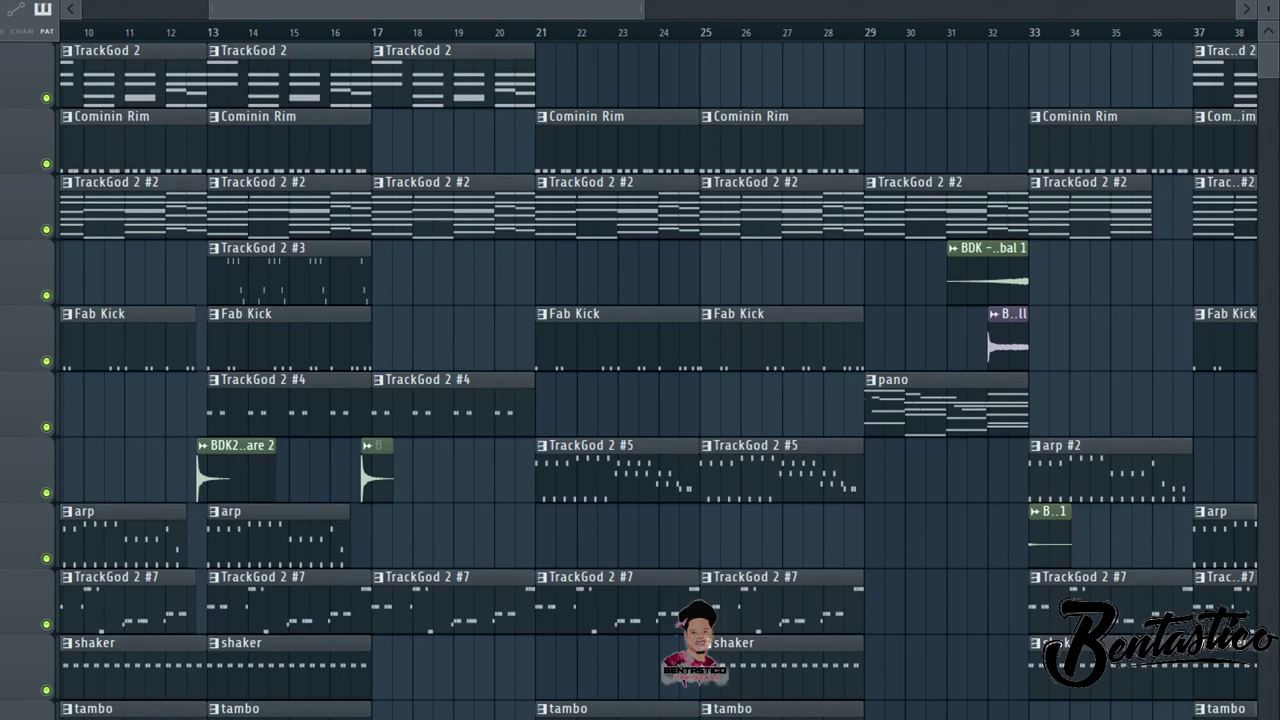
pyautogui.moveTo(420, 9); pyautogui.dragTo(918, 9)
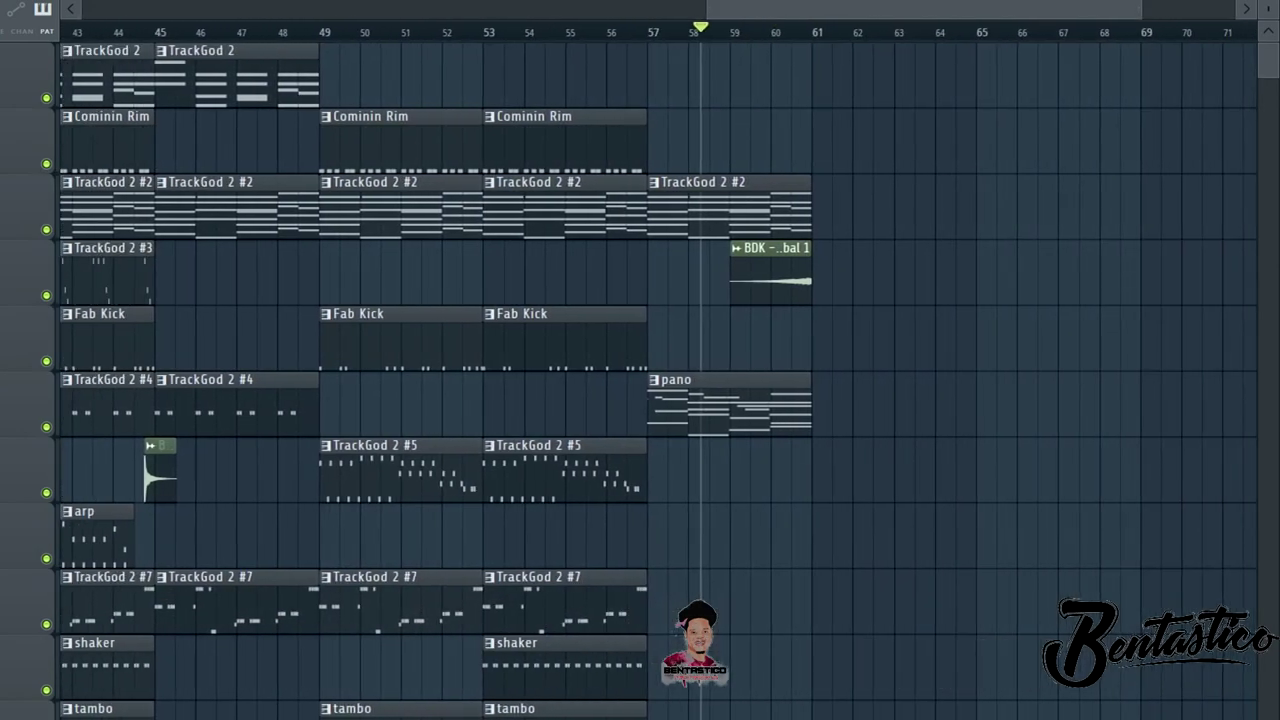
pyautogui.click(828, 472)
pyautogui.click(811, 31)
pyautogui.press('space')
# Add a TrackGod 2 #4 clip at bar 61, directly below the TrackGod 2 #5 clip
pyautogui.moveTo(883, 9); pyautogui.dragTo(358, 9)
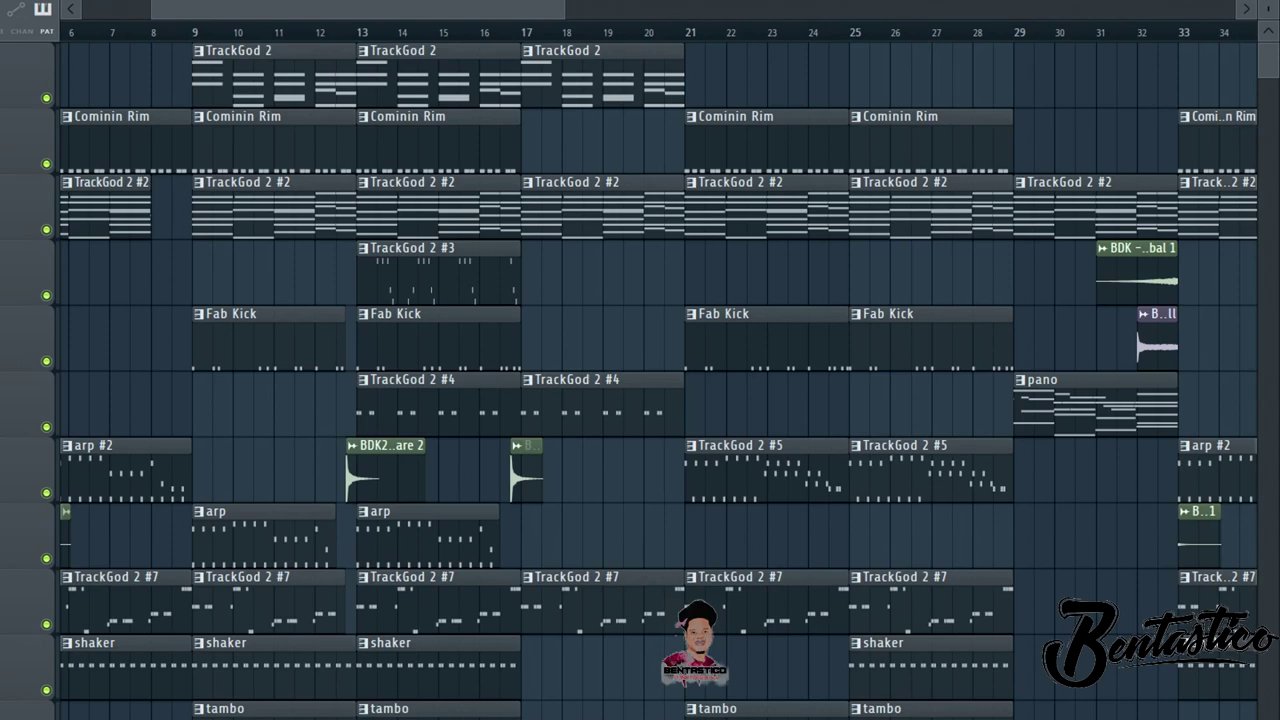
pyautogui.moveTo(358, 9); pyautogui.dragTo(444, 9)
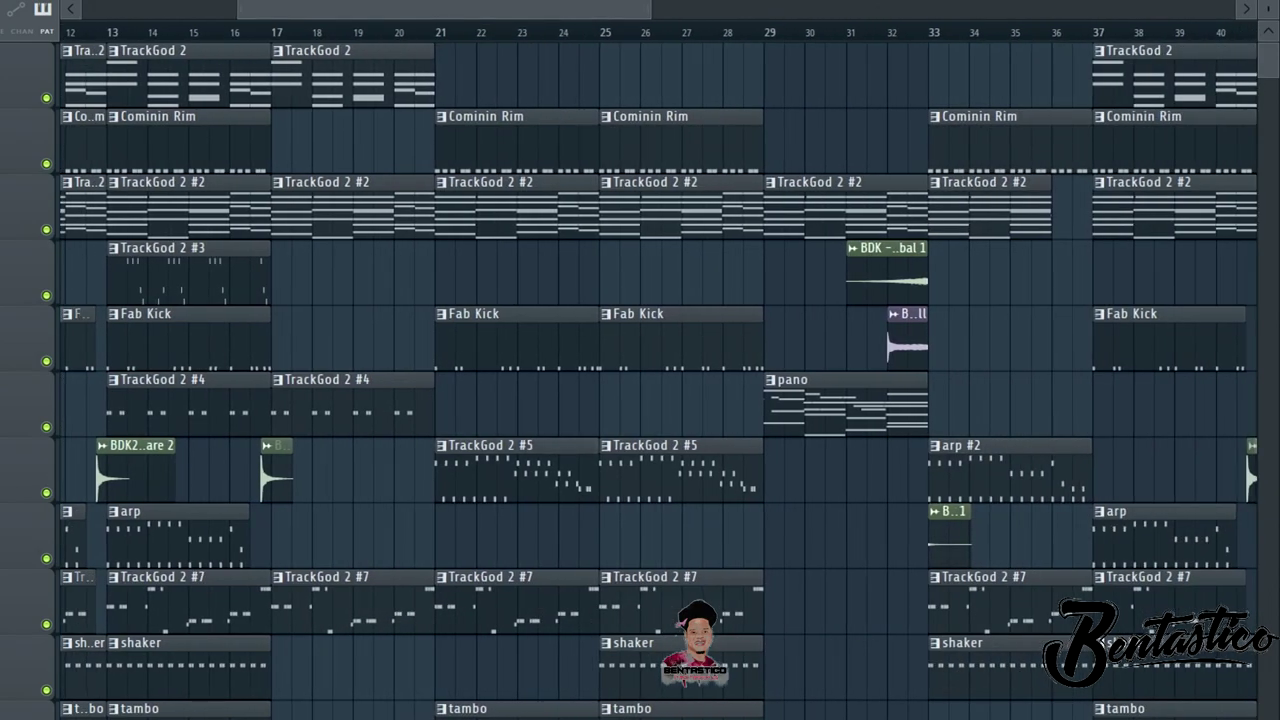
pyautogui.moveTo(444, 9); pyautogui.dragTo(1003, 9)
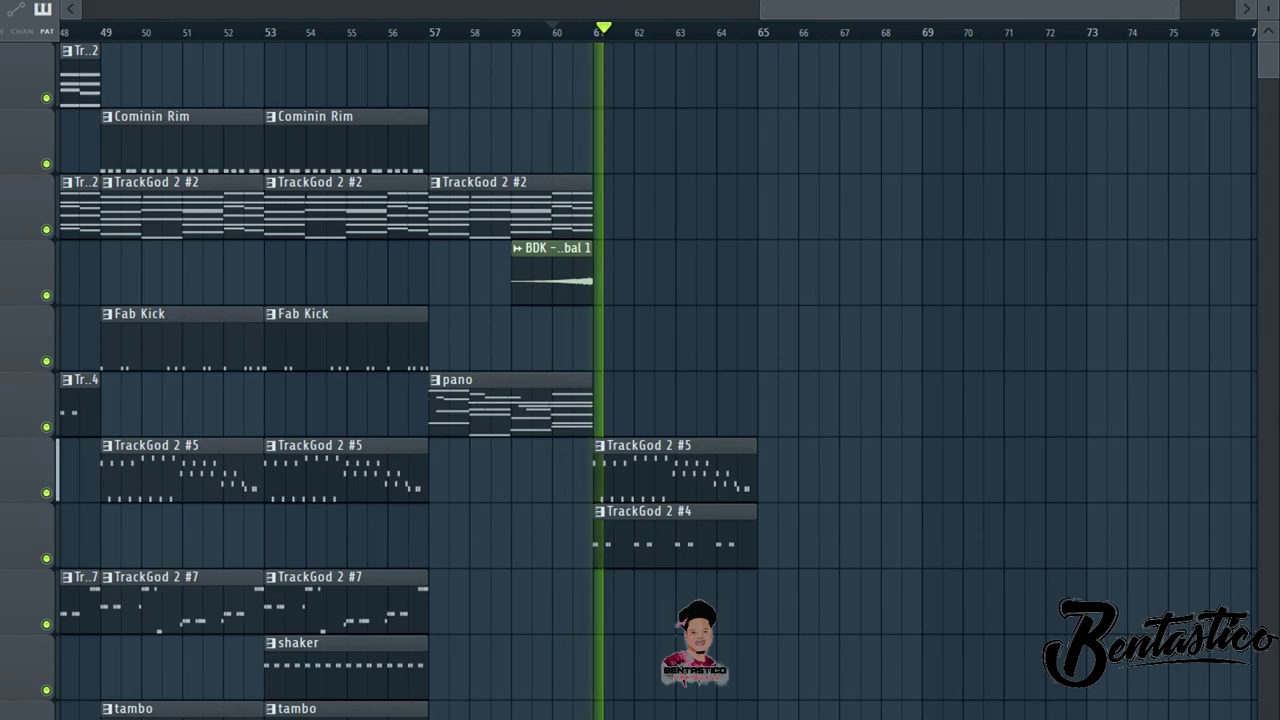
# Add a TrackGod 2 #7 clip at bar 61 and replay the new section from bar 60
pyautogui.moveTo(970, 9); pyautogui.dragTo(655, 9)
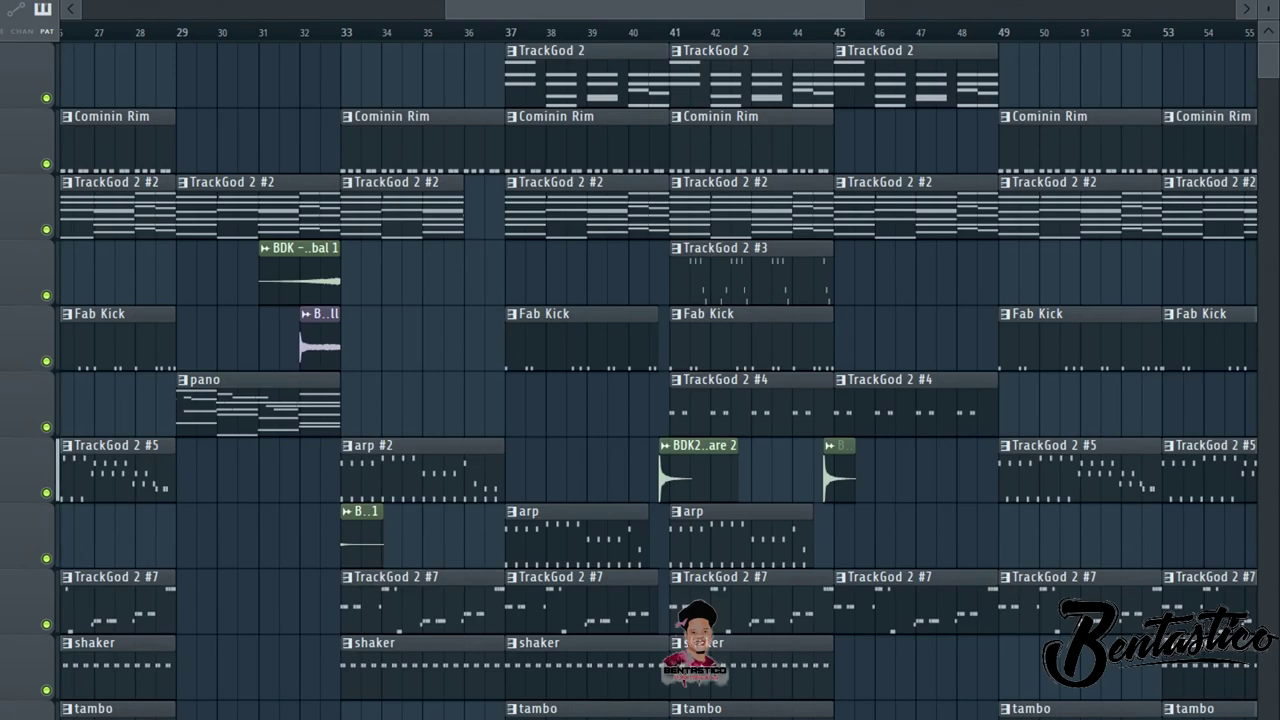
pyautogui.moveTo(655, 9); pyautogui.dragTo(969, 9)
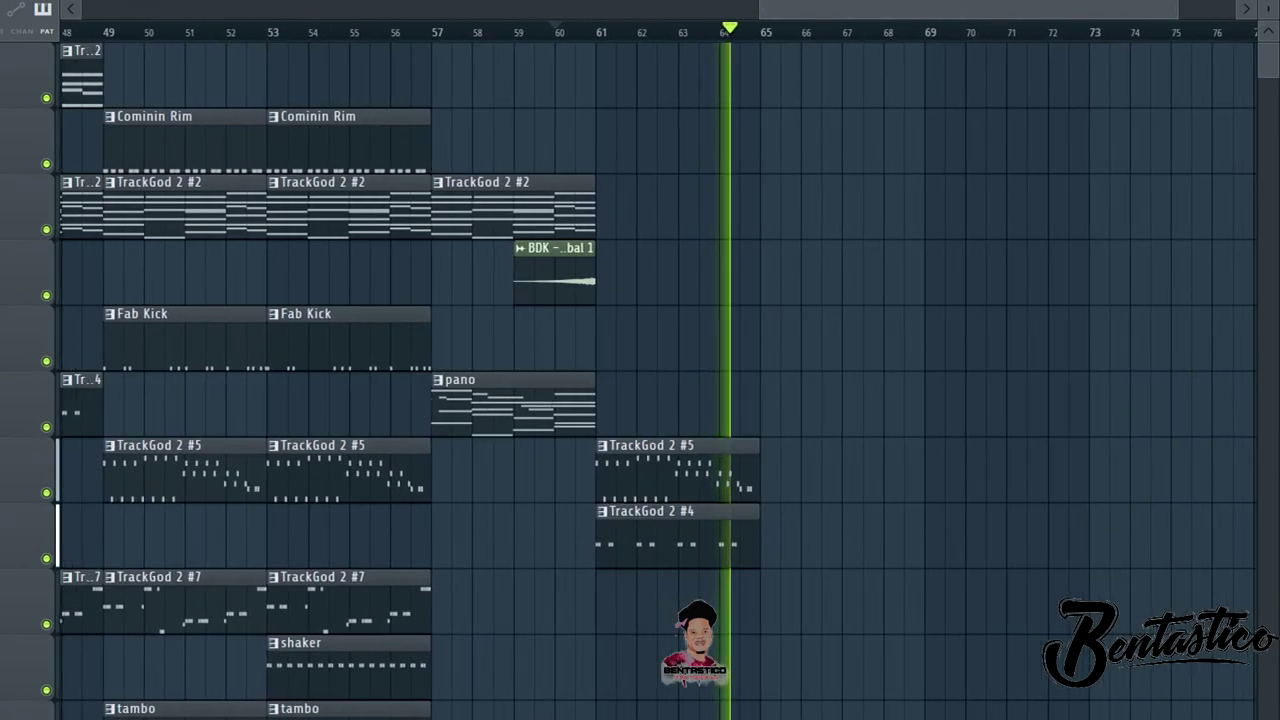
pyautogui.click(606, 602)
pyautogui.press('space')
pyautogui.press('space')
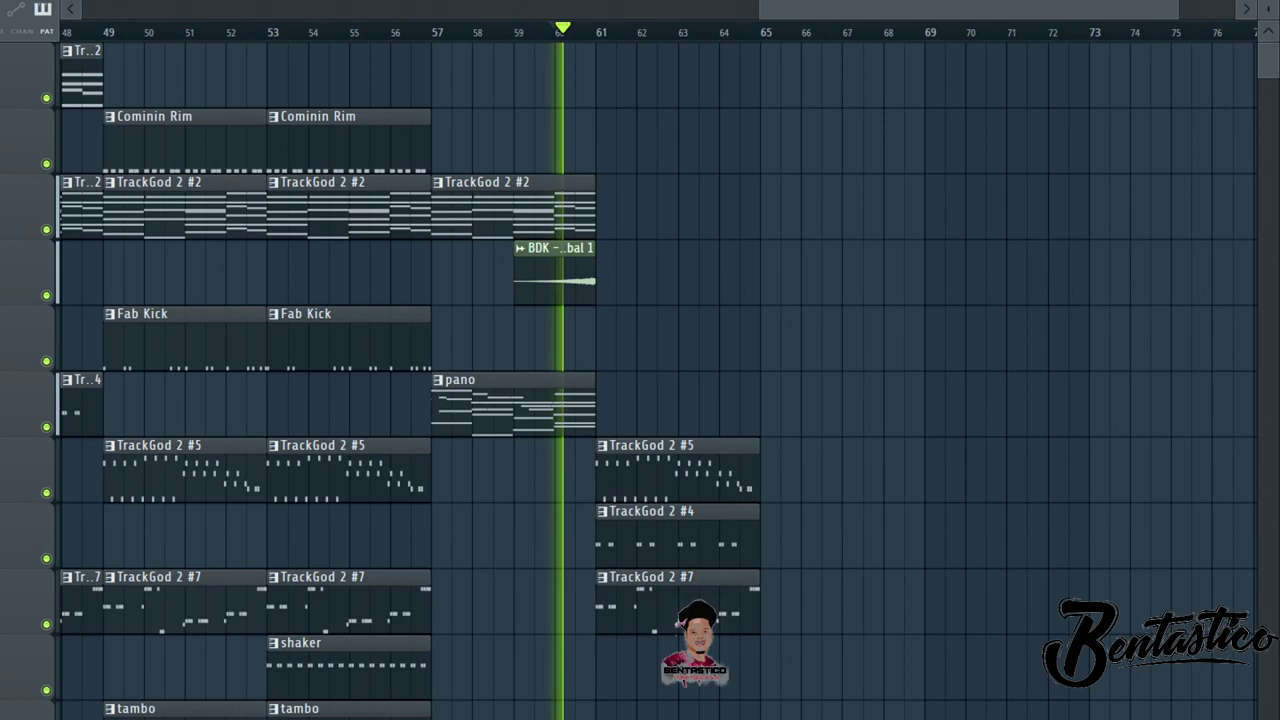
# Stop playback and duplicate the TrackGod 2 #5, #4 and #7 clips of bar 61 so they repeat at bar 65
pyautogui.moveTo(969, 9); pyautogui.dragTo(468, 9)
pyautogui.moveTo(673, 9); pyautogui.dragTo(1004, 9)
pyautogui.moveTo(900, 9)
pyautogui.mouseDown()
pyautogui.moveTo(1005, 9)
pyautogui.moveTo(751, 9)
pyautogui.moveTo(1035, 9)
pyautogui.mouseUp()
pyautogui.press('space')
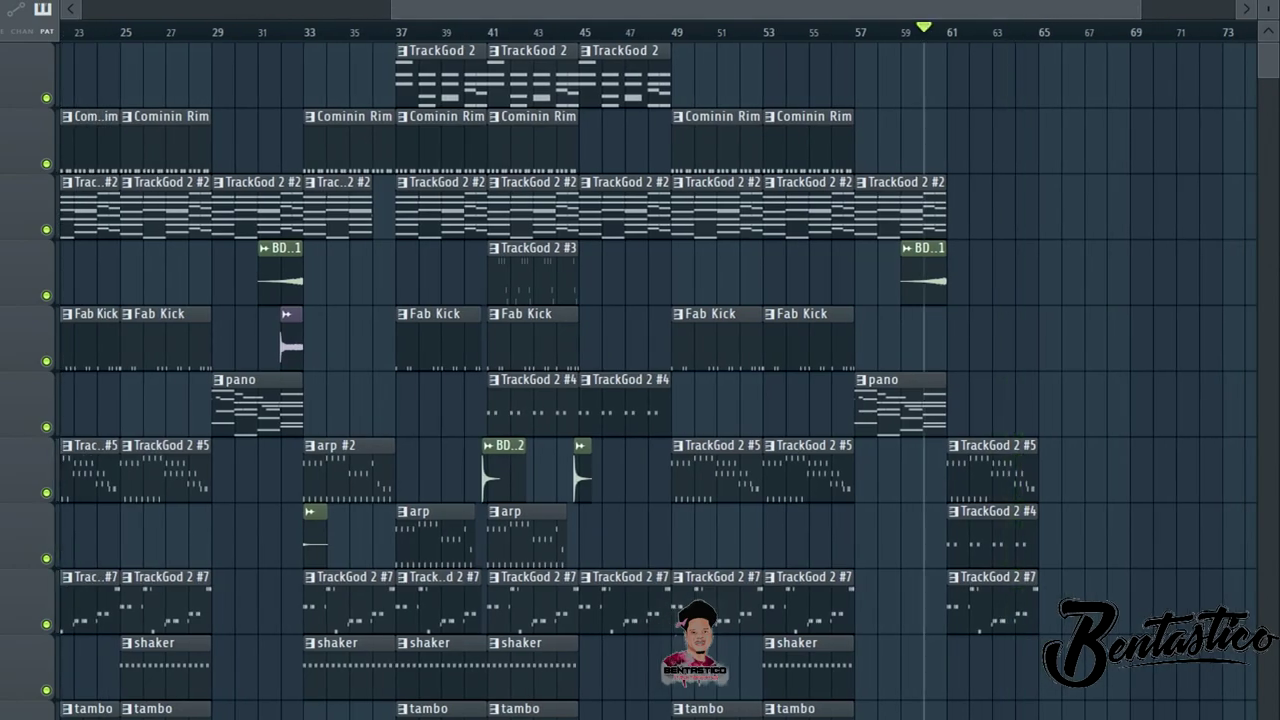
pyautogui.moveTo(989, 408); pyautogui.dragTo(1015, 664)
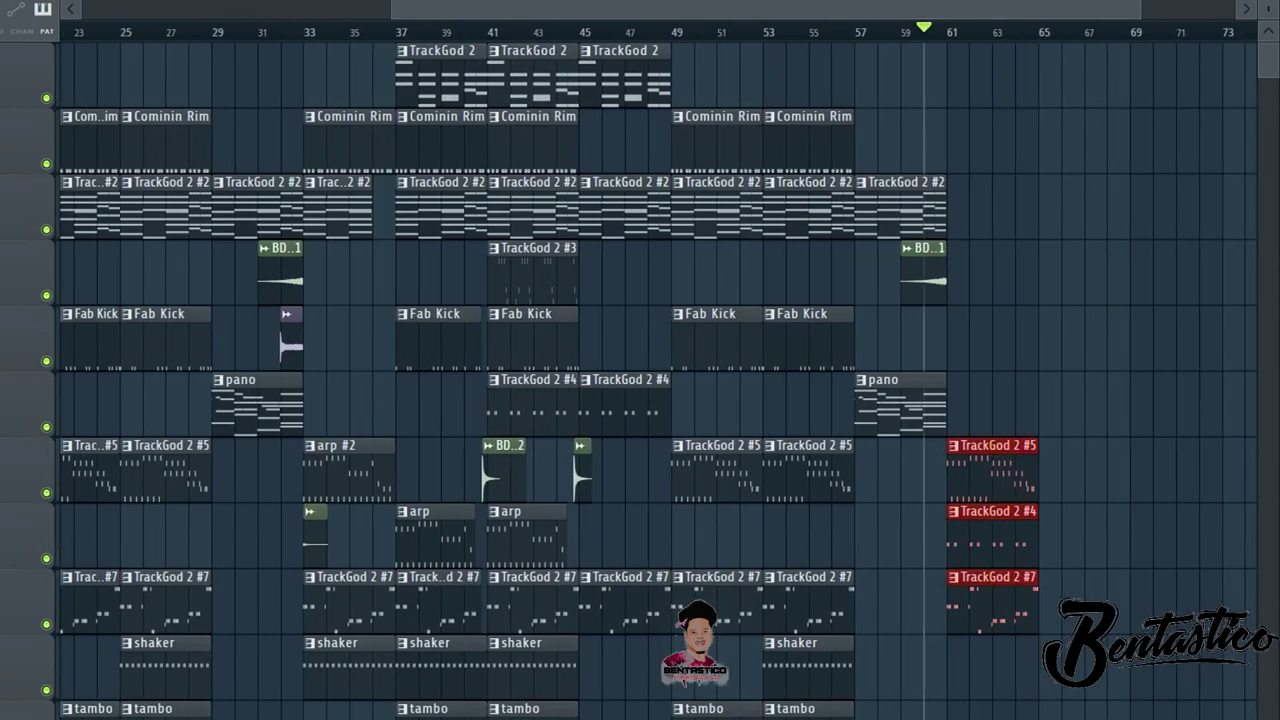
pyautogui.hotkey('ctrl', 'b')
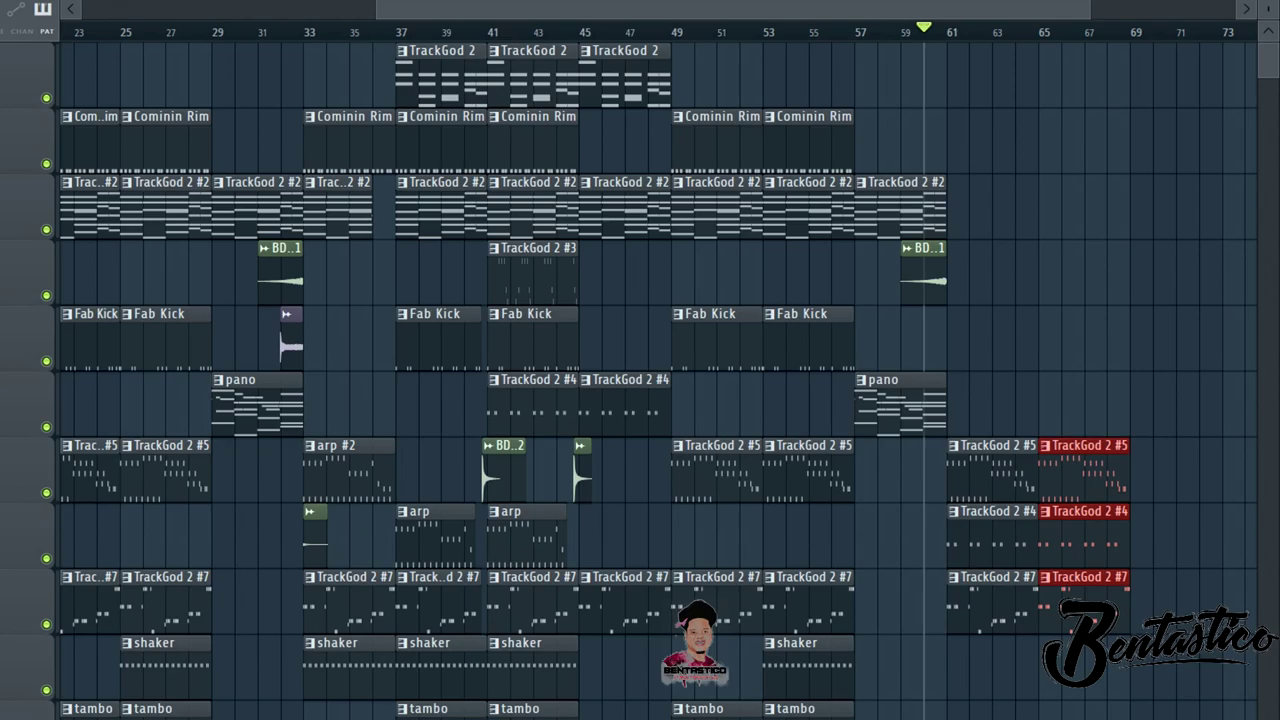
# Play the lead-in to the new section from bar 56 and again from bar 59
pyautogui.moveTo(850, 9); pyautogui.dragTo(1040, 9)
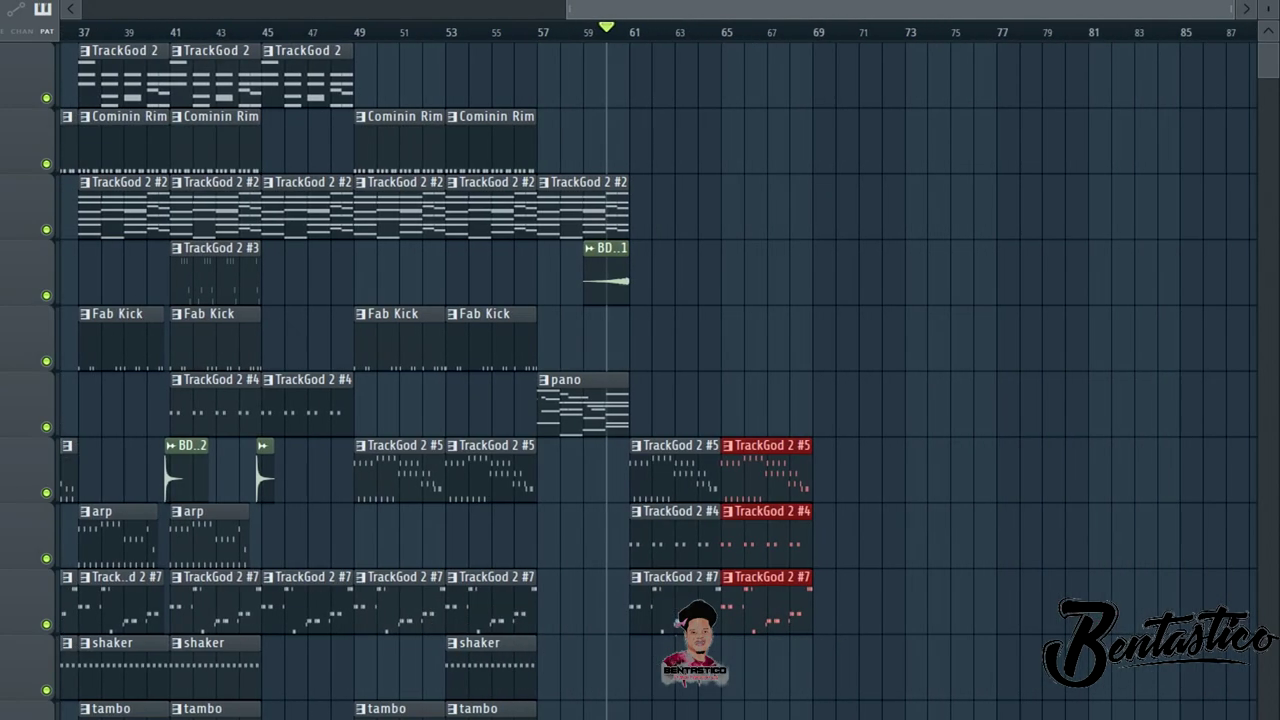
pyautogui.click(537, 29)
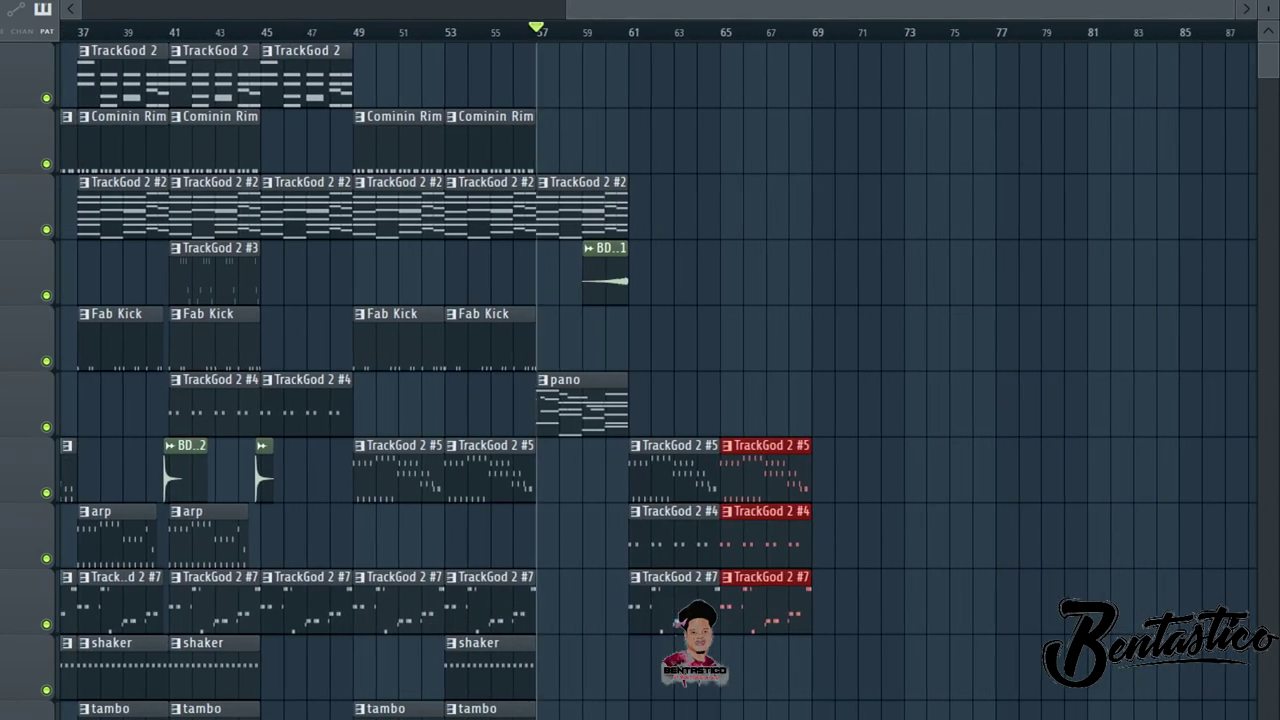
pyautogui.click(513, 29)
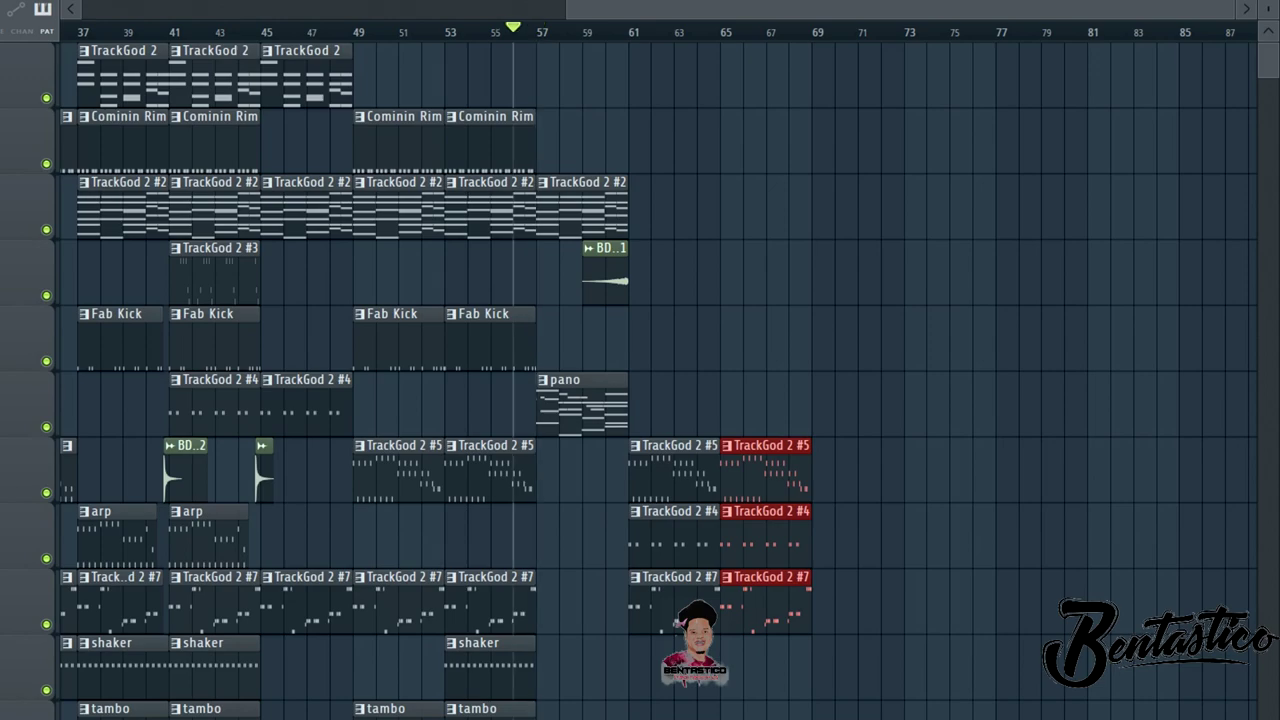
pyautogui.press('space')
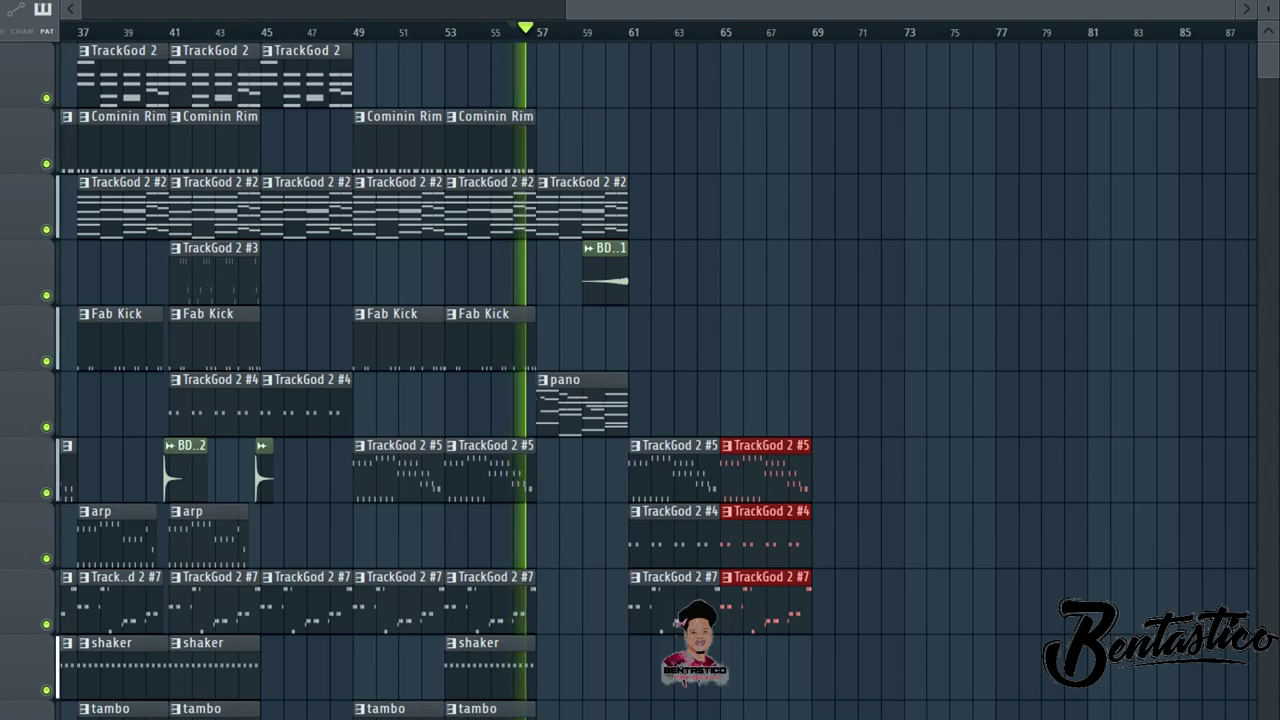
pyautogui.click(583, 29)
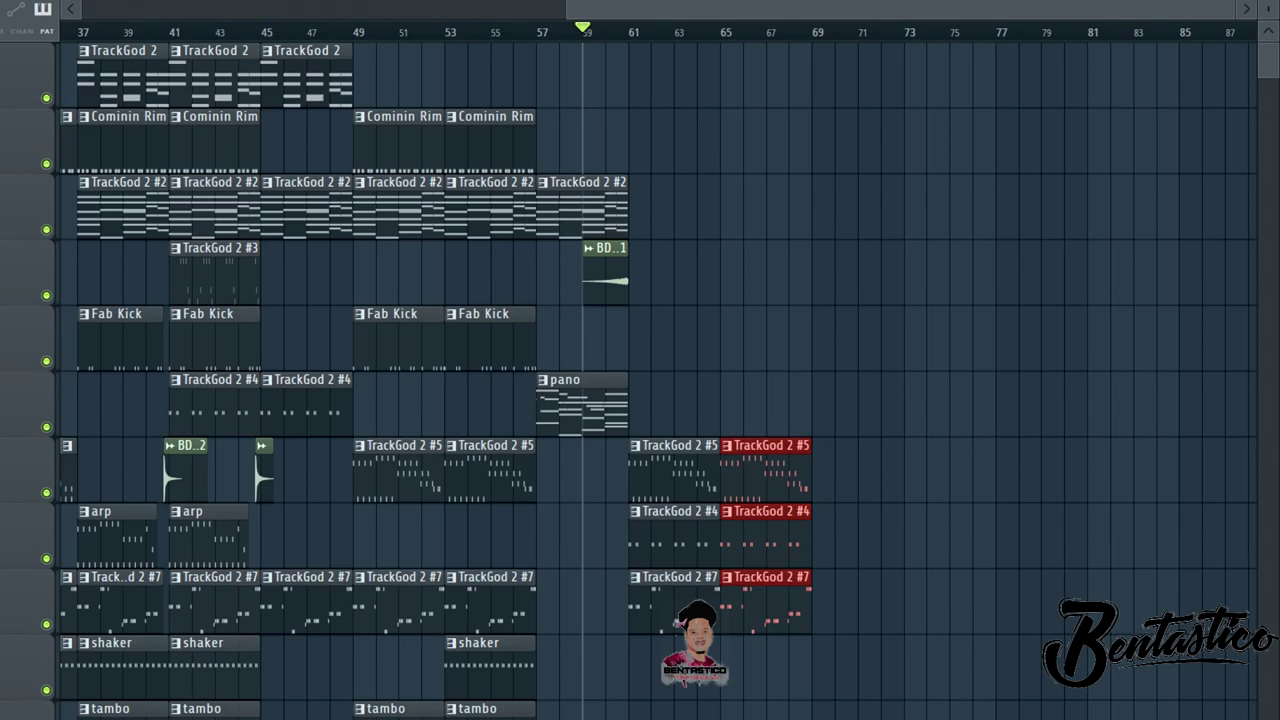
pyautogui.press('space')
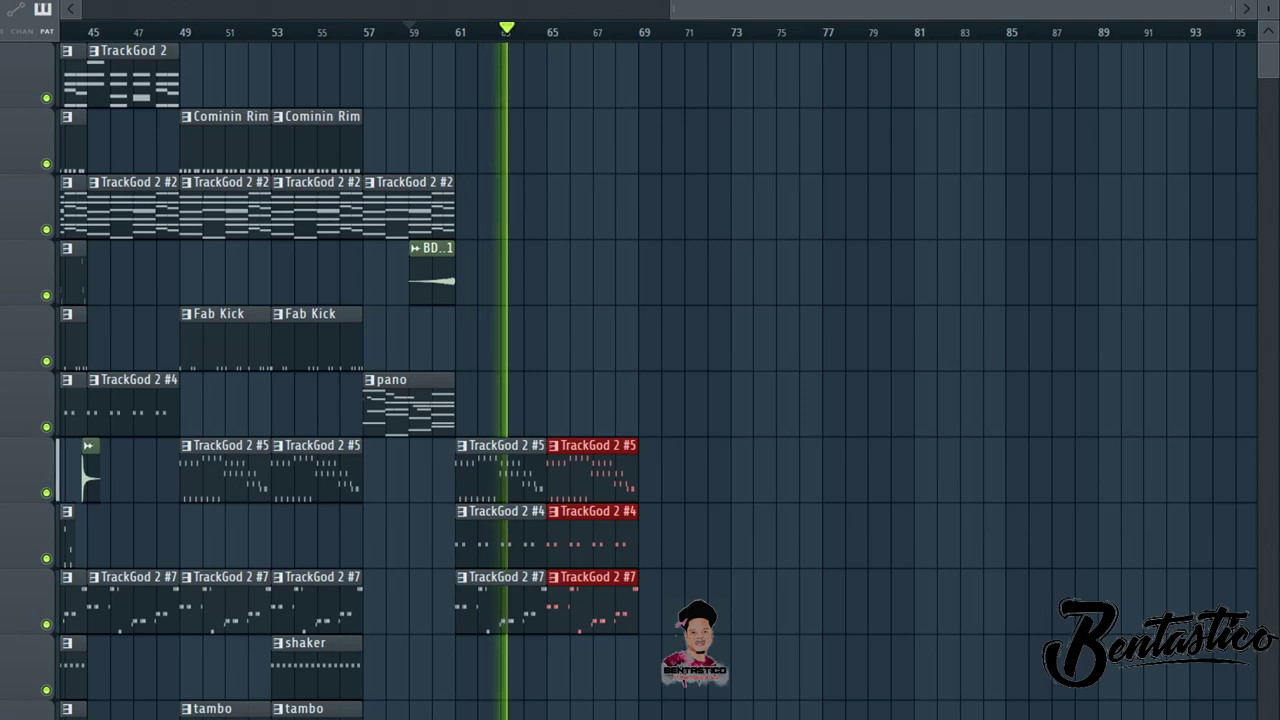
pyautogui.moveTo(948, 9); pyautogui.dragTo(785, 9)
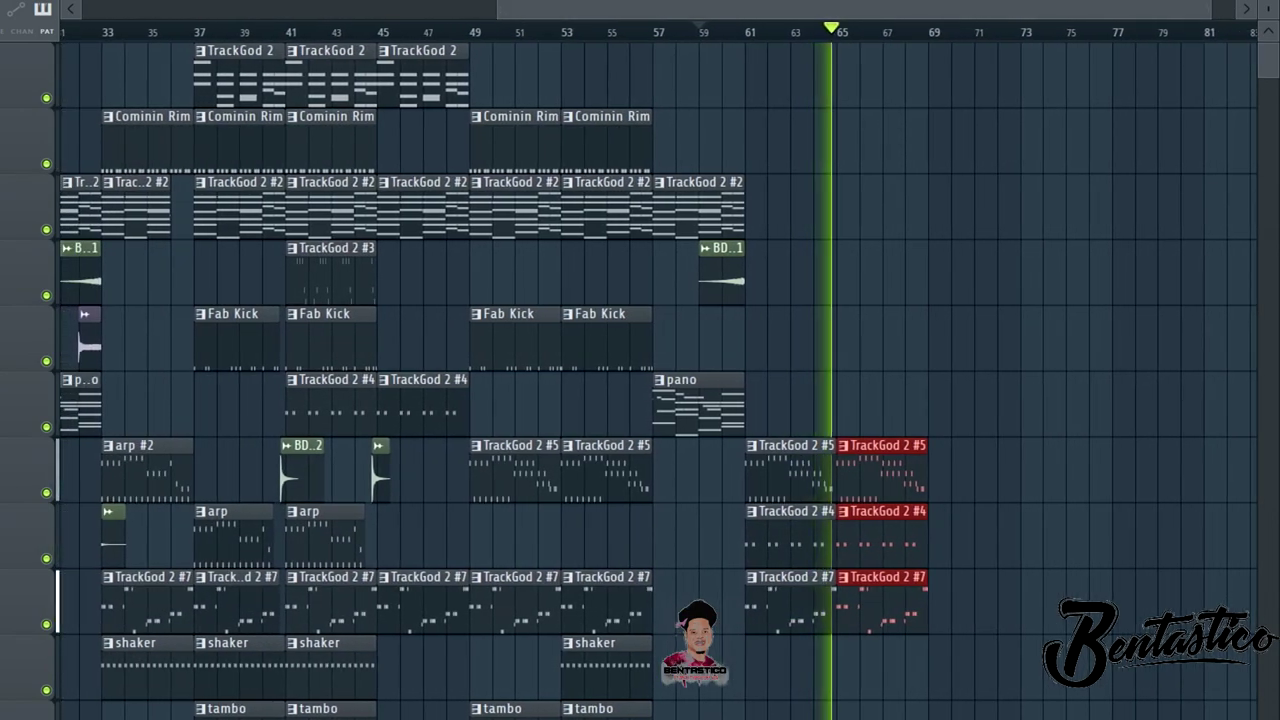
pyautogui.press('space')
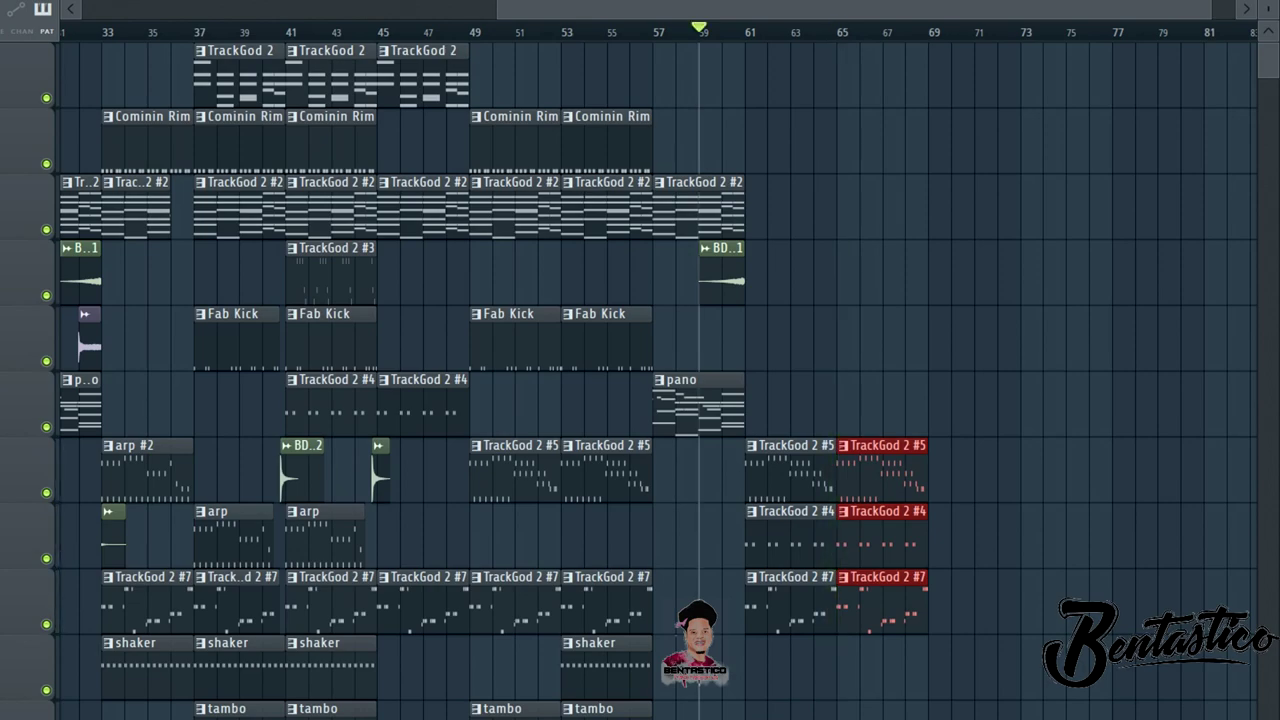
# Select the clips of bars 33 to 44 on all tracks and duplicate them to start at bar 69
pyautogui.moveTo(1211, 9); pyautogui.dragTo(1236, 9)
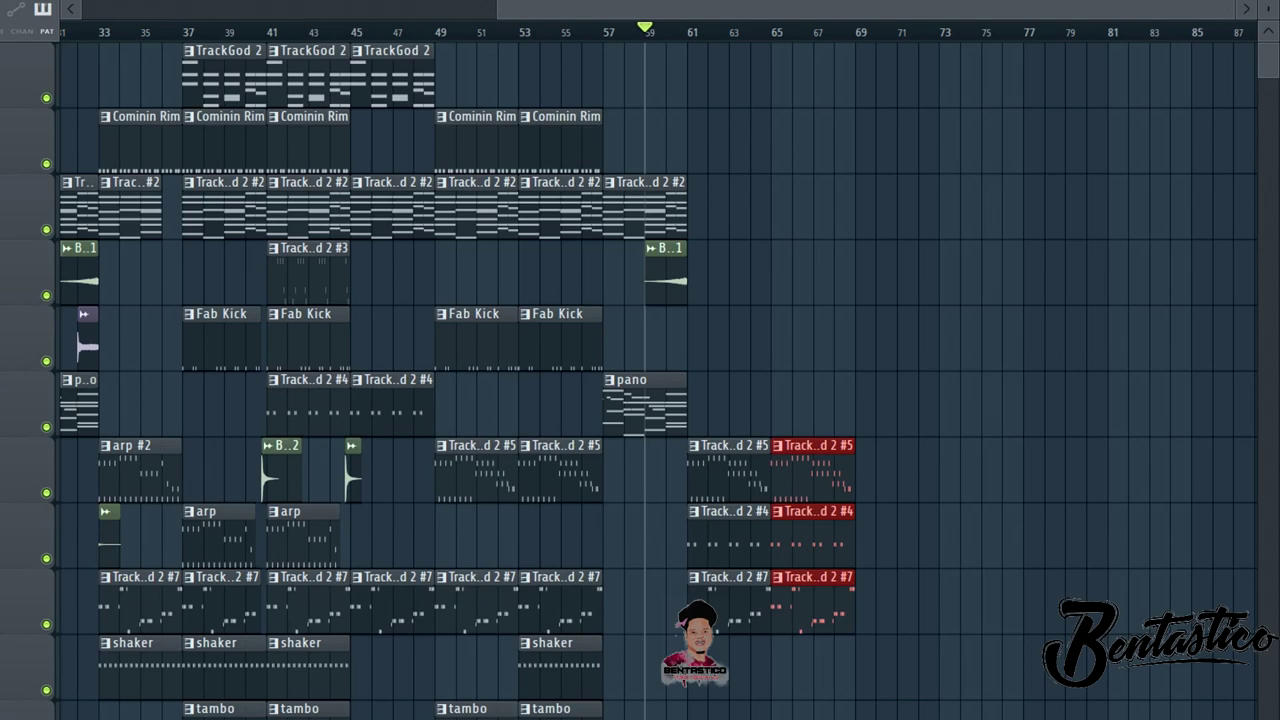
pyautogui.moveTo(100, 43); pyautogui.dragTo(350, 664)
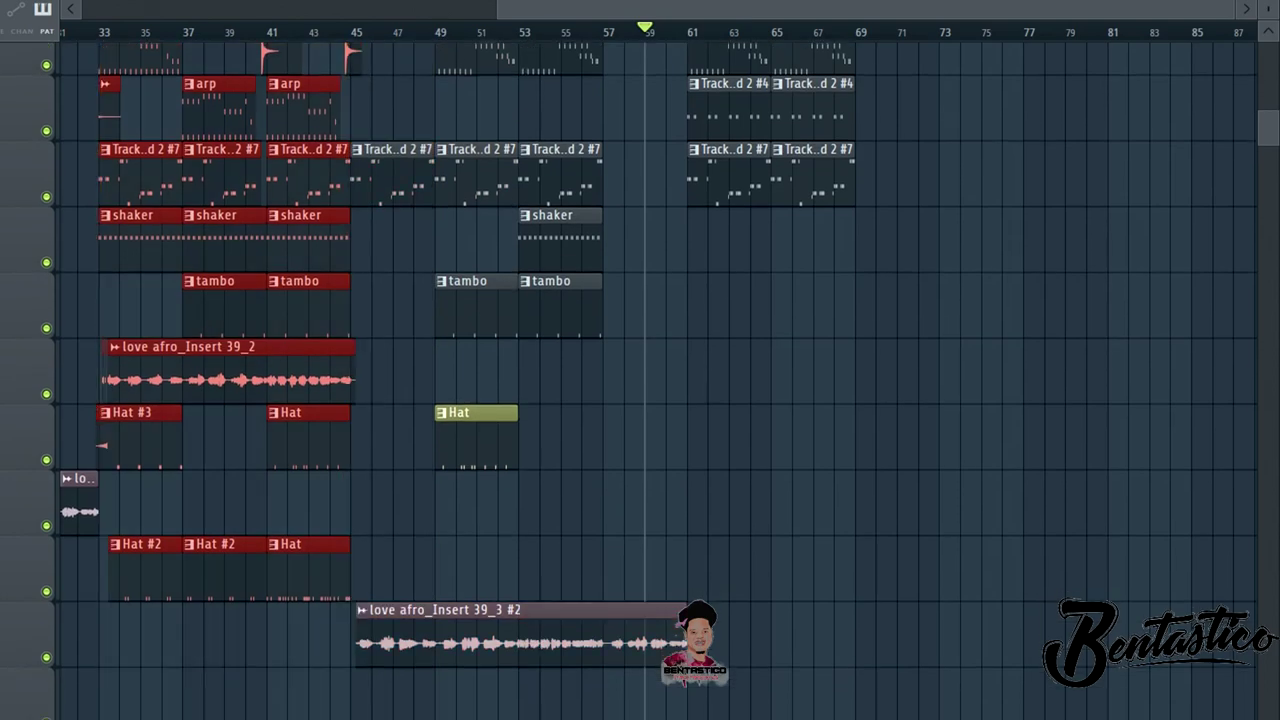
pyautogui.hotkey('ctrl', 'b')
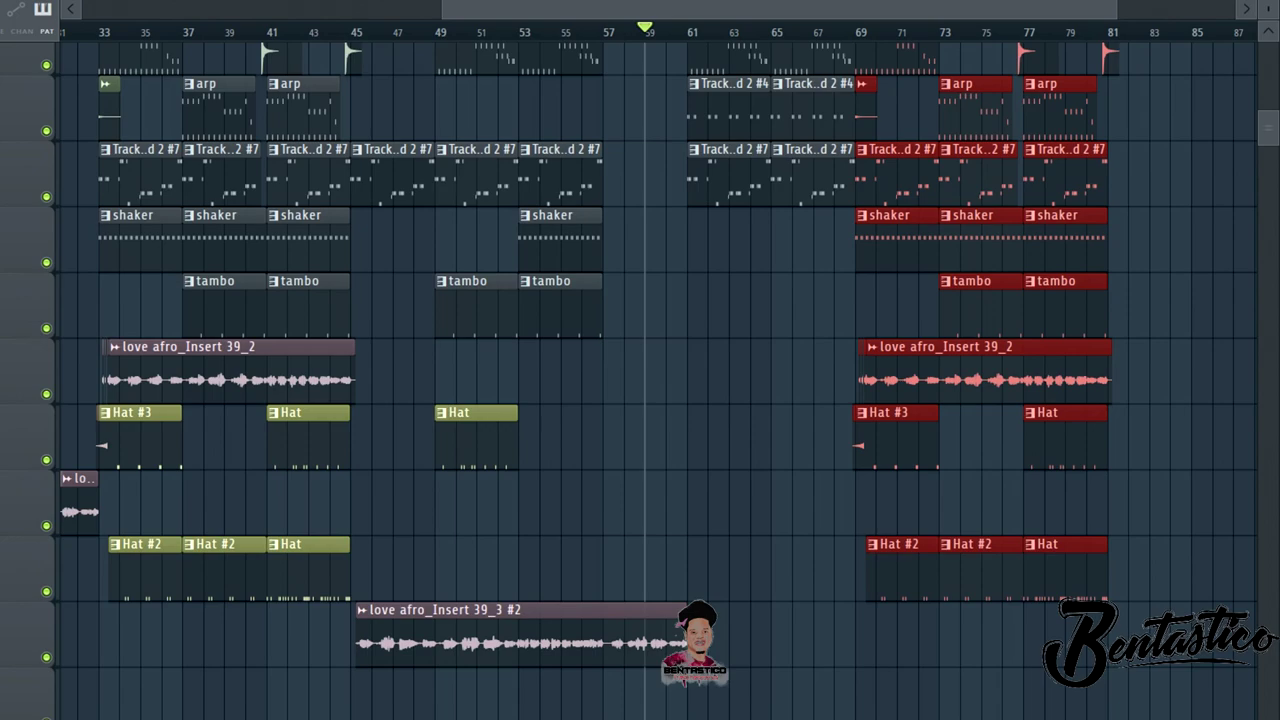
# Play the transition into the duplicated section from bar 68 and look over its clips
pyautogui.scroll(4, 657, 380)
pyautogui.click(834, 29)
pyautogui.press('space')
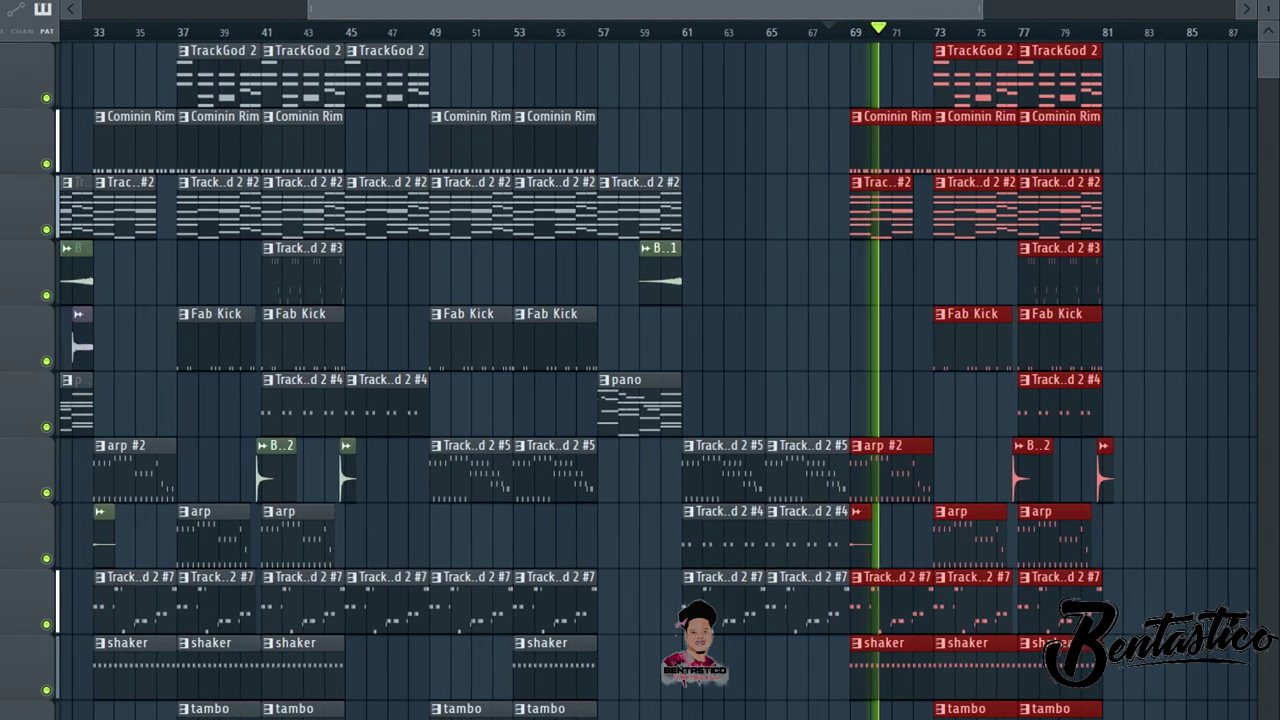
pyautogui.hscroll(-10, 658, 380)
pyautogui.hscroll(20, 658, 380)
pyautogui.hscroll(-5, 658, 380)
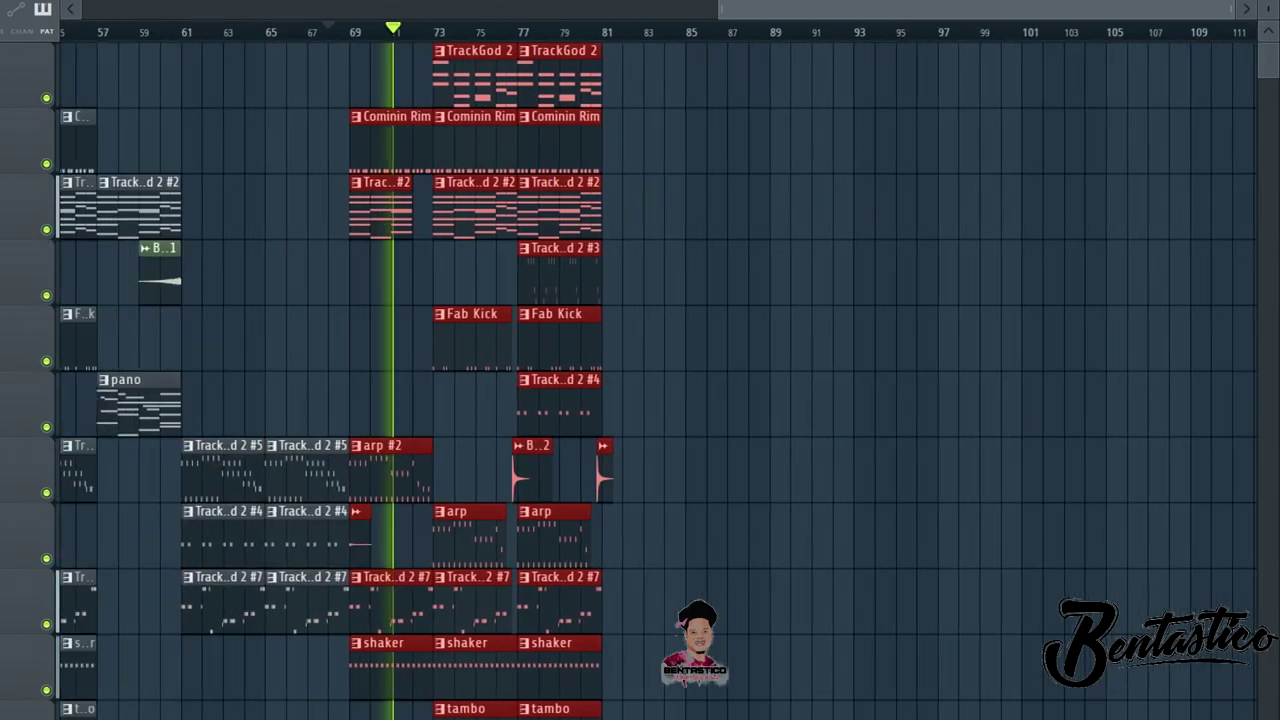
pyautogui.press('space')
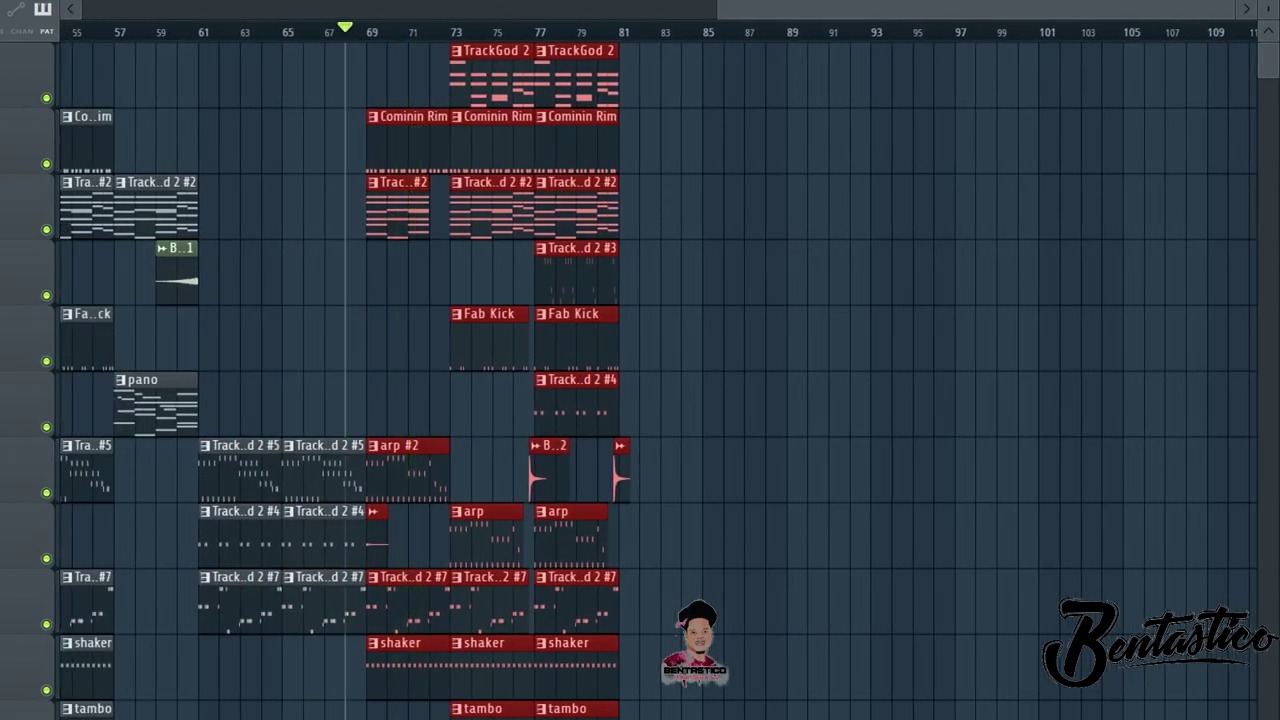
# Add a pano clip at bar 81 in the arp row, right after the duplicated section
pyautogui.hscroll(-10, 658, 380)
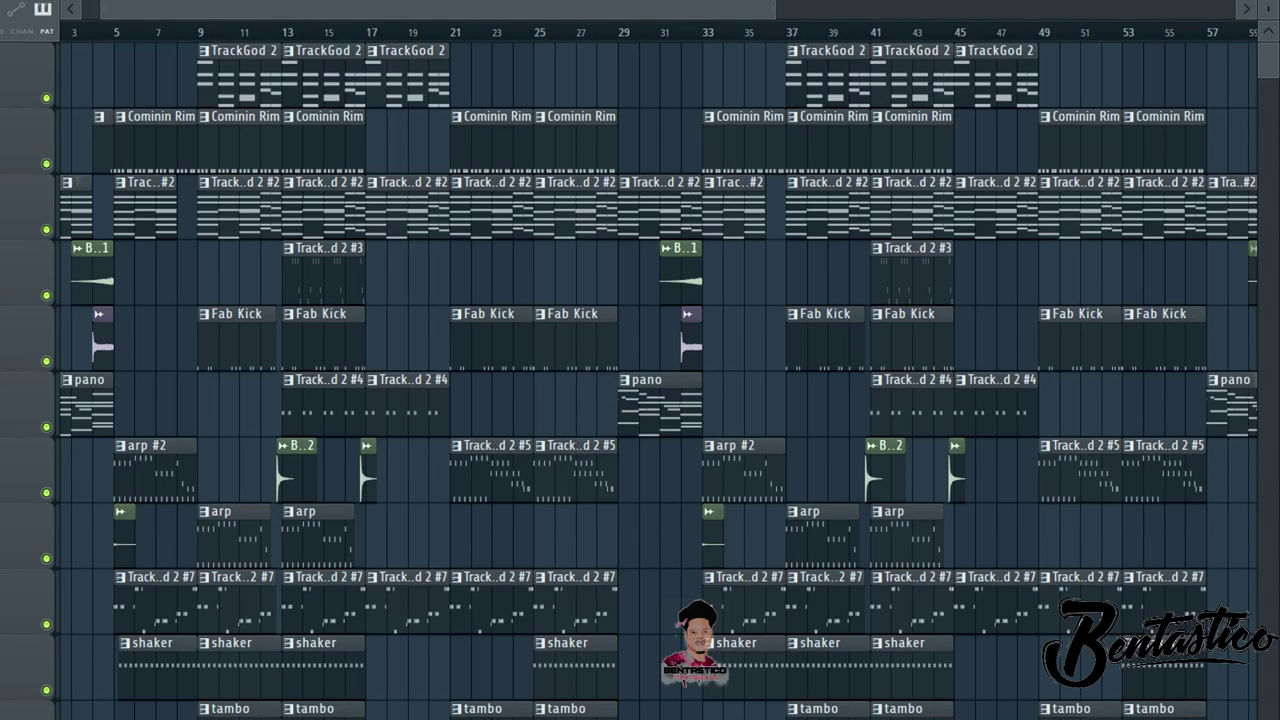
pyautogui.hscroll(-1, 658, 380)
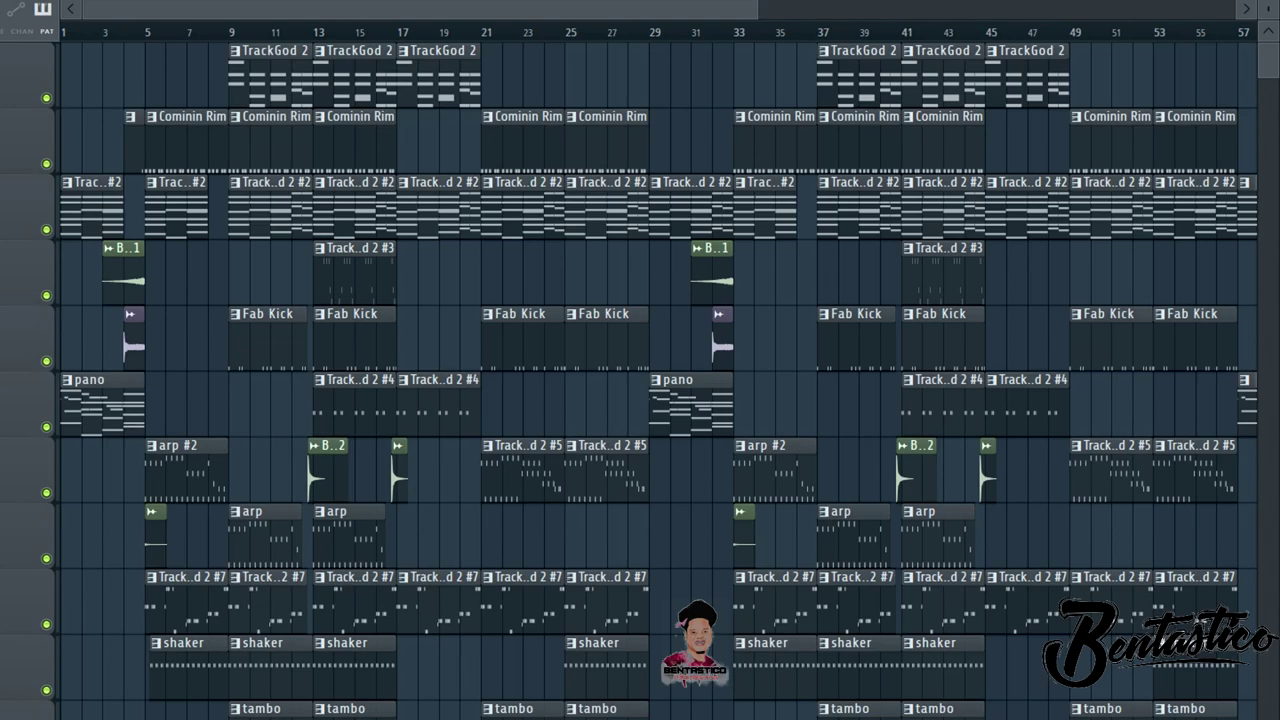
pyautogui.moveTo(420, 9); pyautogui.dragTo(1030, 9)
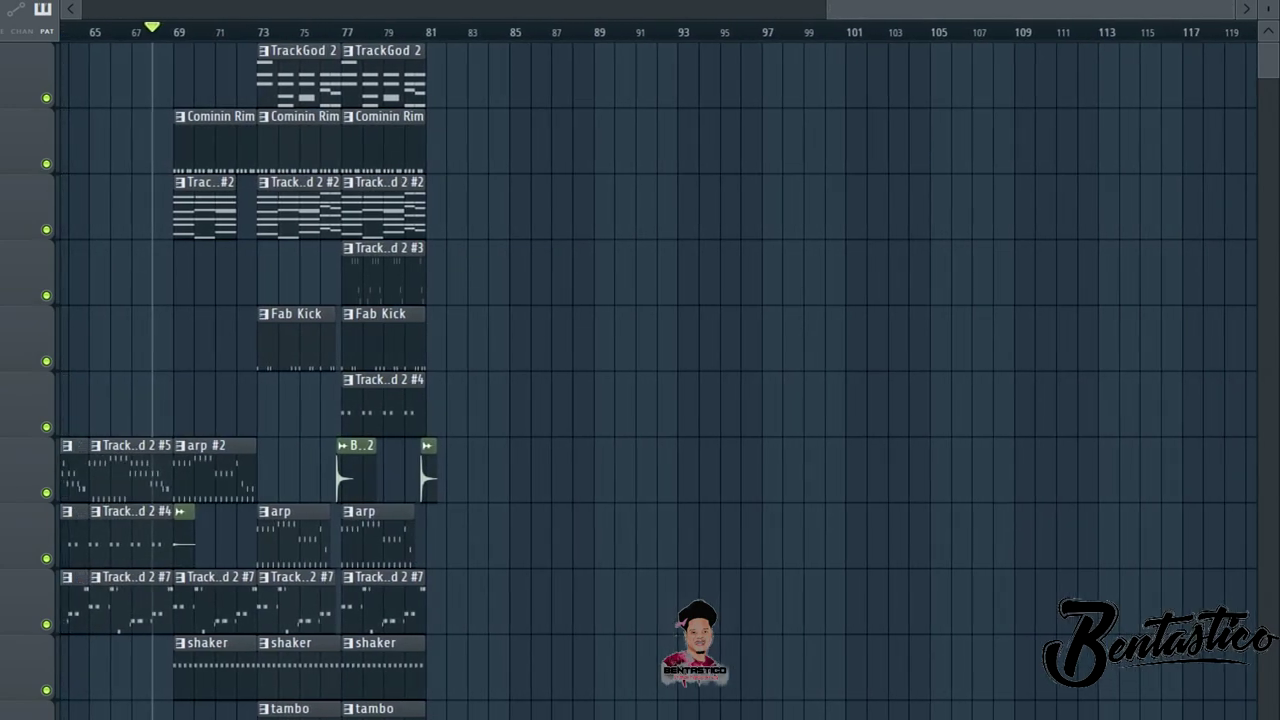
pyautogui.click(480, 538)
pyautogui.moveTo(480, 538); pyautogui.dragTo(438, 538)
# Add the shortened TrackGod 2 #2 clip from the intro at bar 81 in the Fab Kick row
pyautogui.moveTo(1020, 9); pyautogui.dragTo(330, 9)
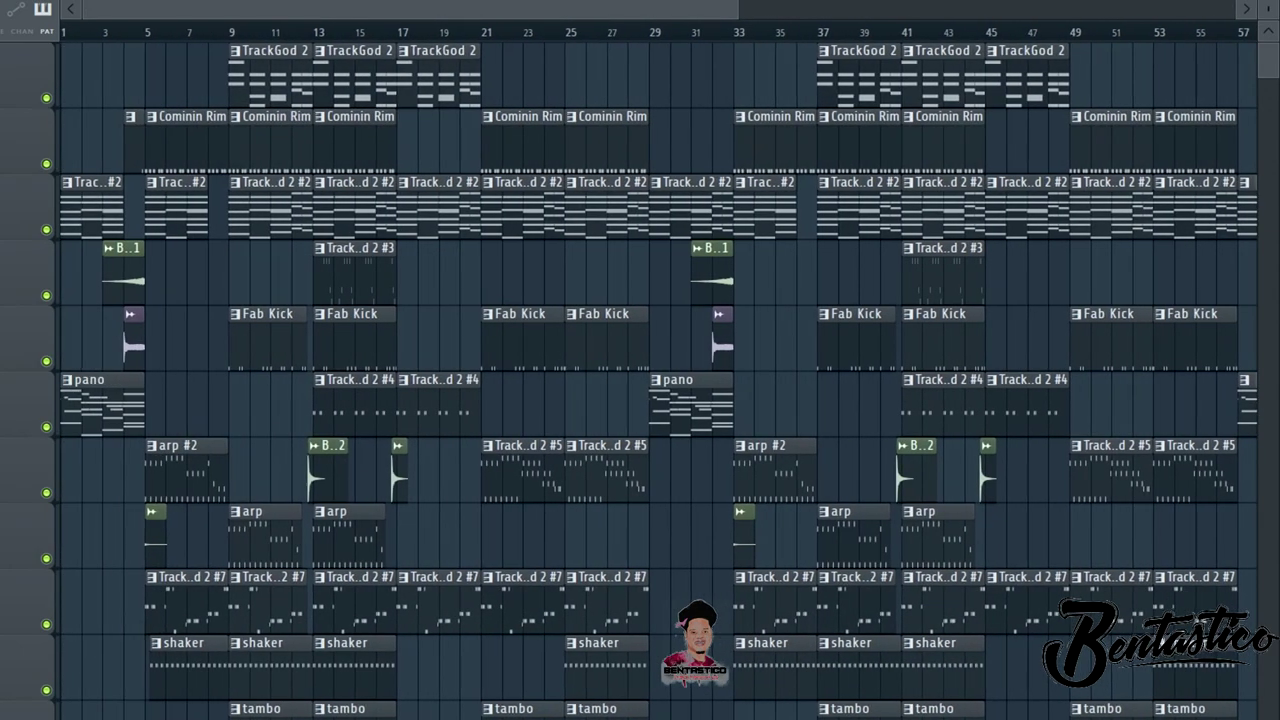
pyautogui.moveTo(400, 9); pyautogui.dragTo(1000, 9)
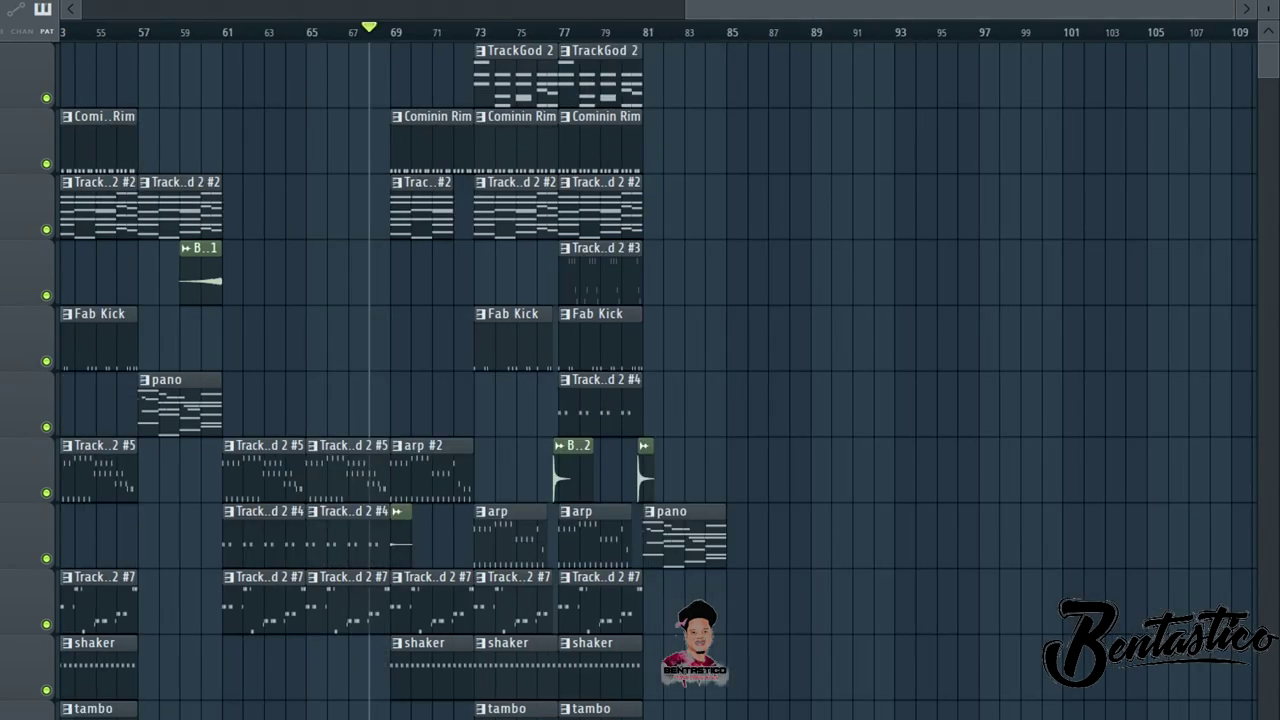
pyautogui.click(676, 340)
pyautogui.moveTo(676, 340); pyautogui.dragTo(655, 340)
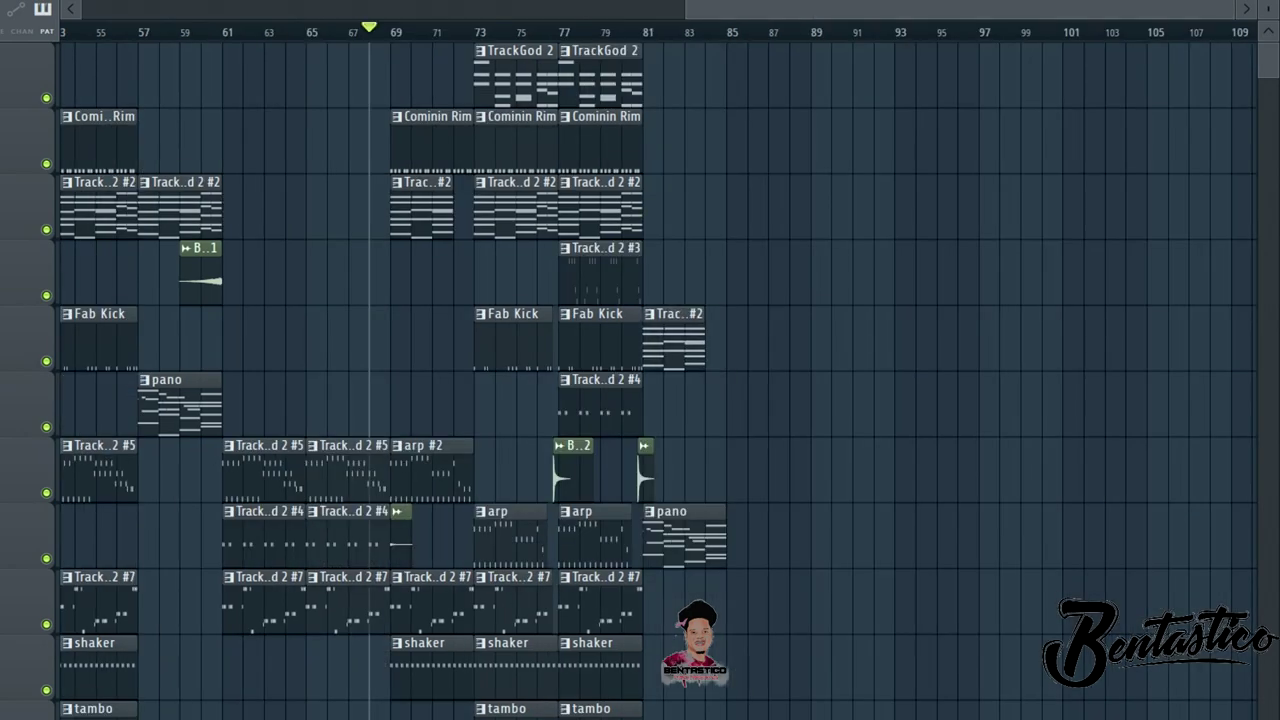
# Play the new ending from bar 80 and return to the arrangement's opening bars for comparison
pyautogui.click(619, 30)
pyautogui.press('space')
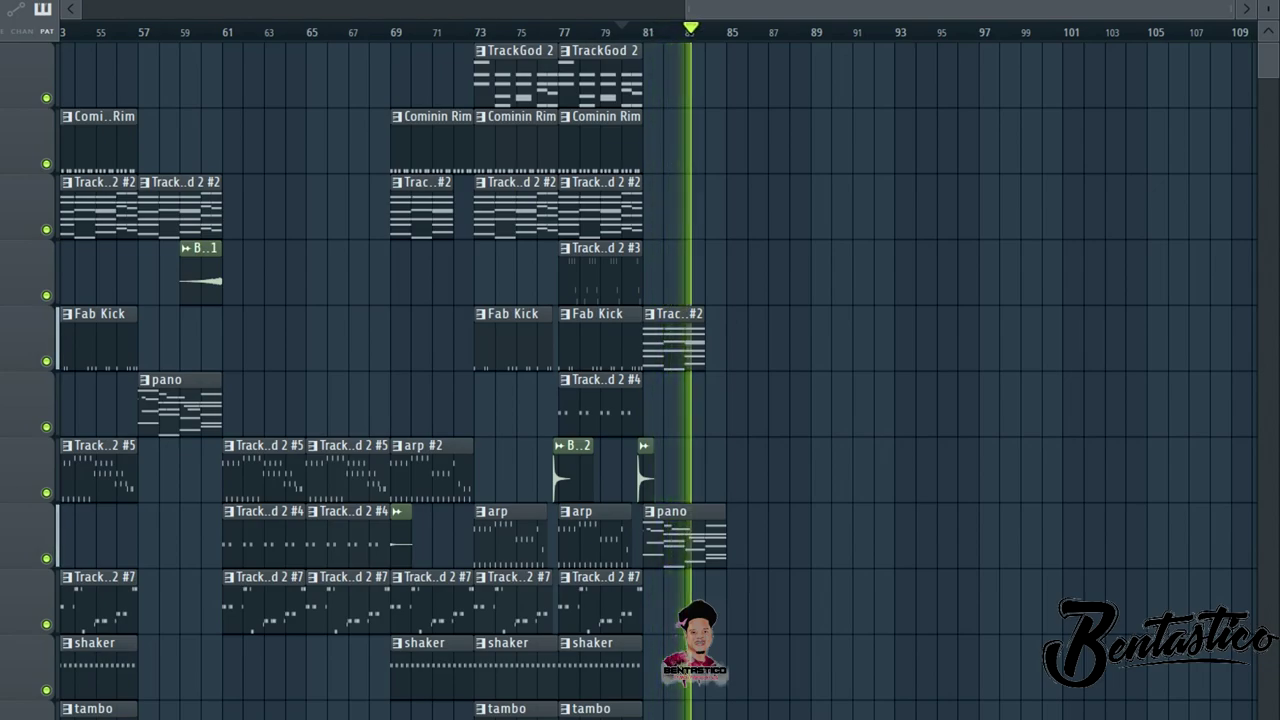
pyautogui.hscroll(-10, 658, 380)
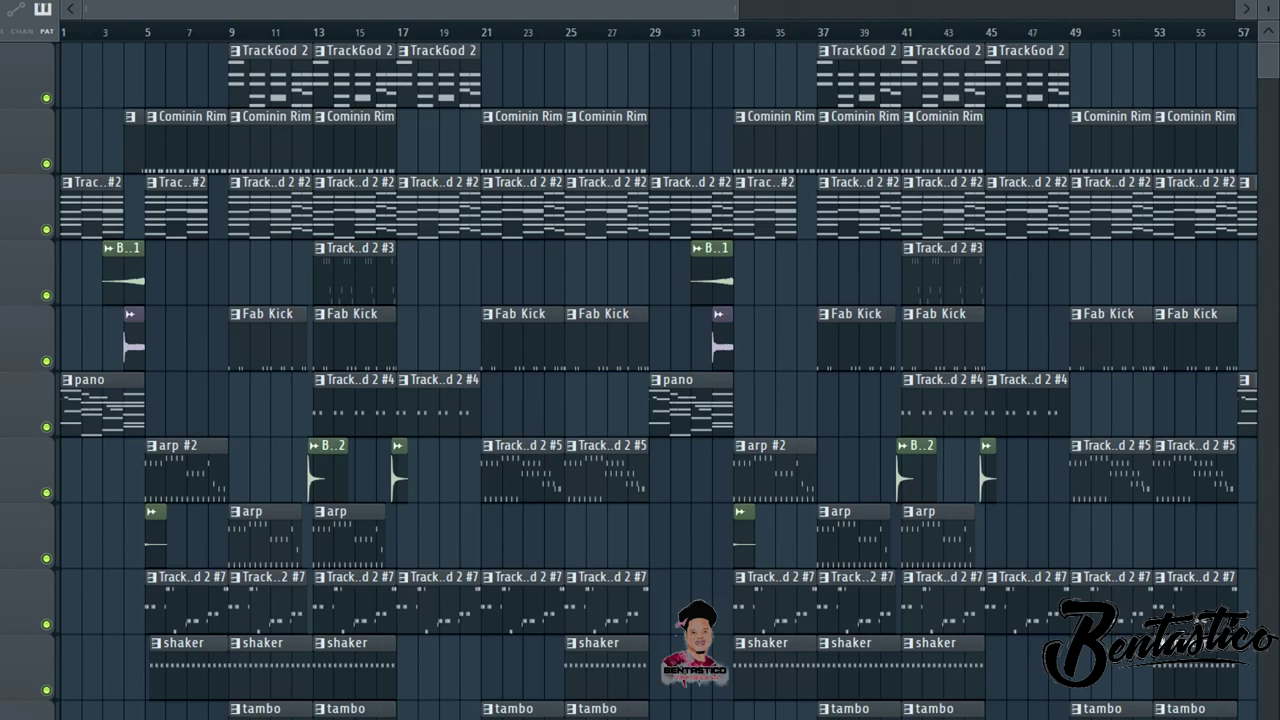
# Look over the whole arrangement and mark the intro from bar 1 to bar 5 as the time selection
pyautogui.moveTo(736, 9); pyautogui.dragTo(1234, 9)
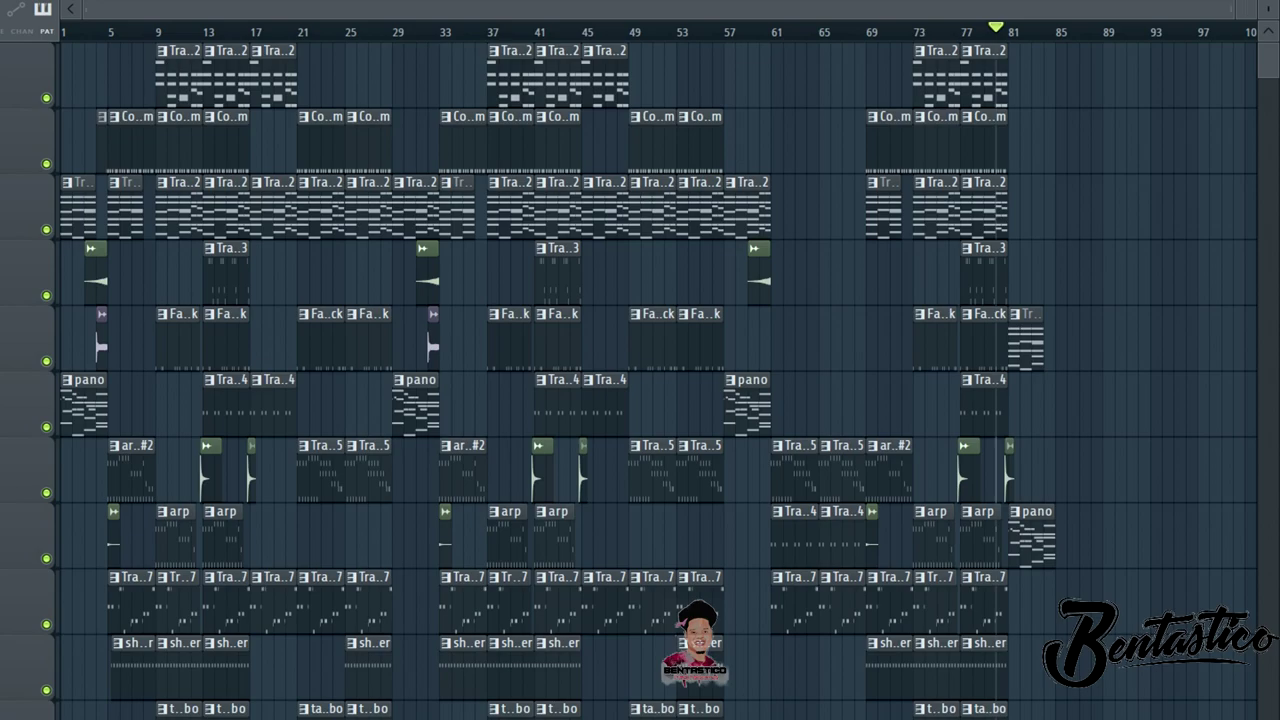
pyautogui.moveTo(1233, 9); pyautogui.dragTo(658, 9)
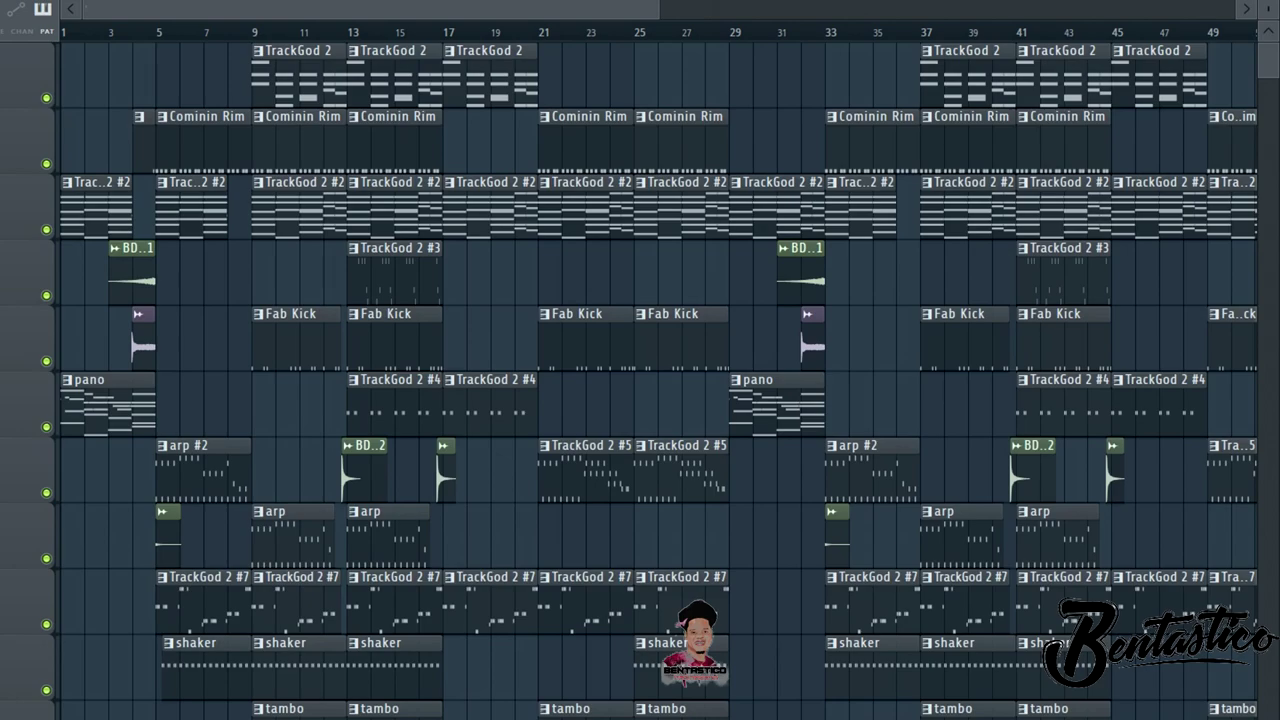
pyautogui.moveTo(62, 32); pyautogui.dragTo(155, 32)
pyautogui.press('space')
pyautogui.moveTo(167, 76); pyautogui.dragTo(335, 76)
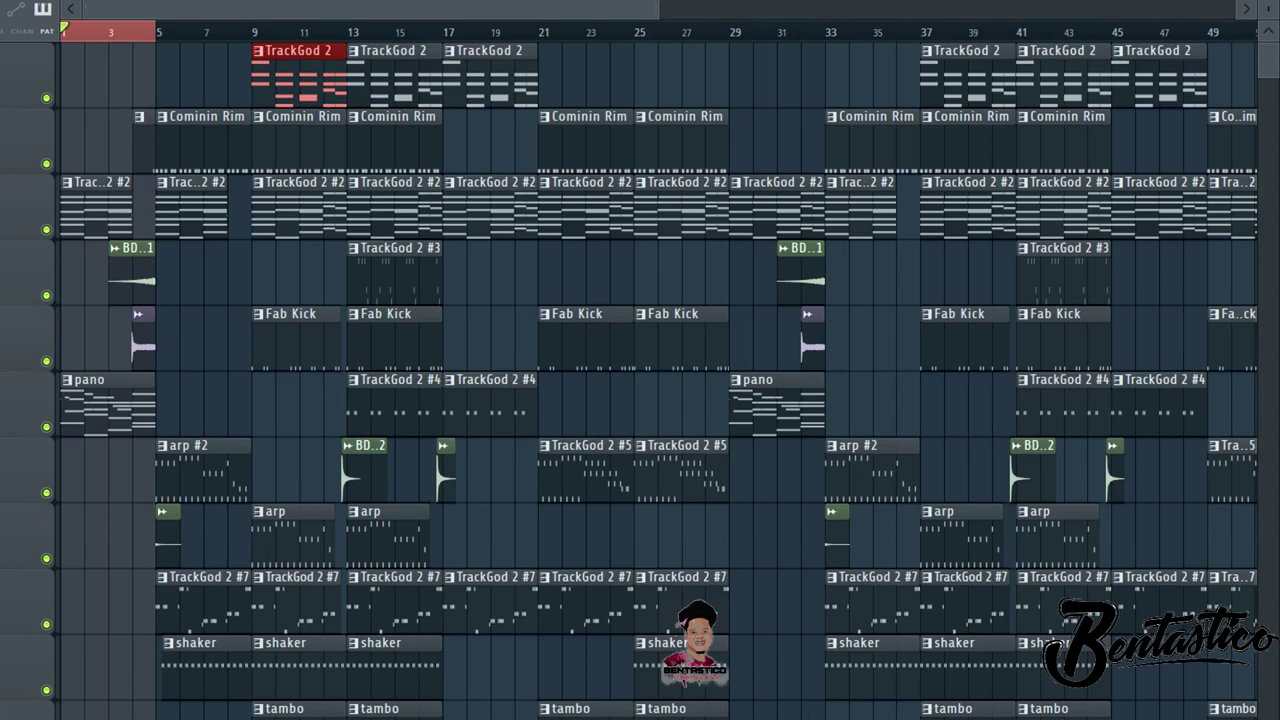
# Mark bars 17 to 29 of the first main section and look over the clips that follow
pyautogui.moveTo(156, 32)
pyautogui.mouseDown()
pyautogui.moveTo(872, 32)
pyautogui.moveTo(729, 32)
pyautogui.mouseUp()
pyautogui.hotkey('ctrl', 'd')
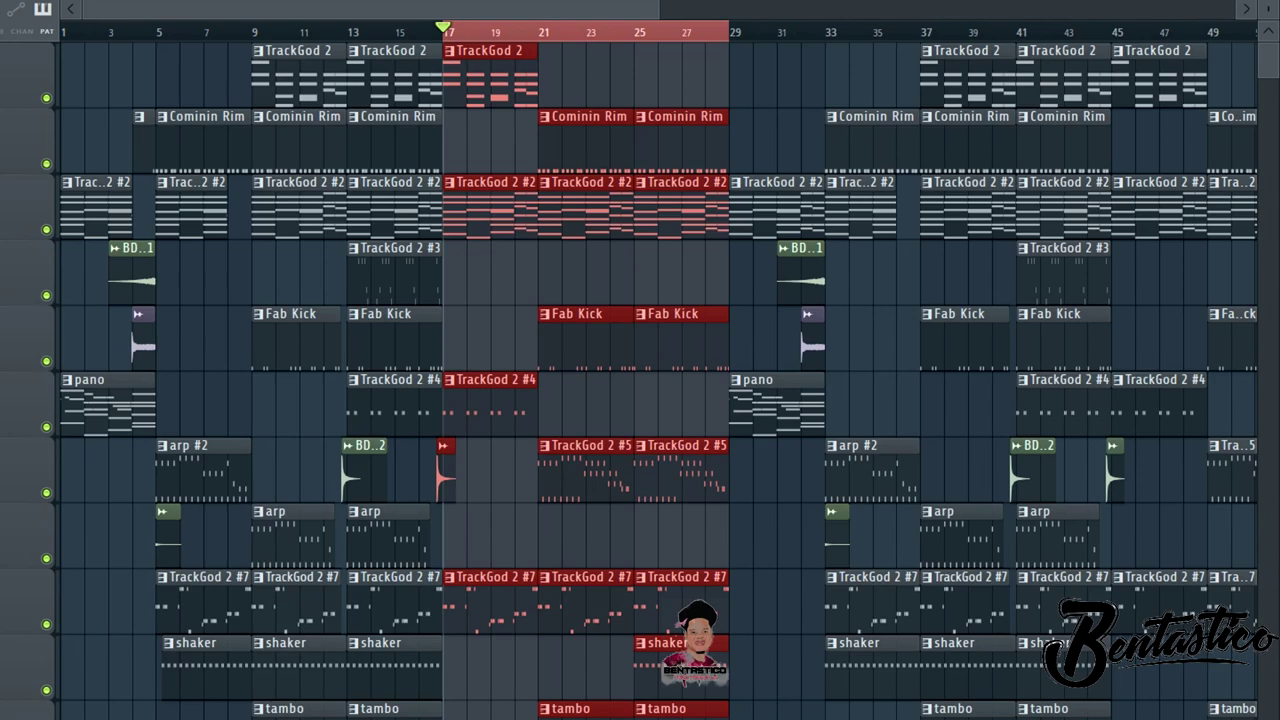
pyautogui.hscroll(5, 659, 380)
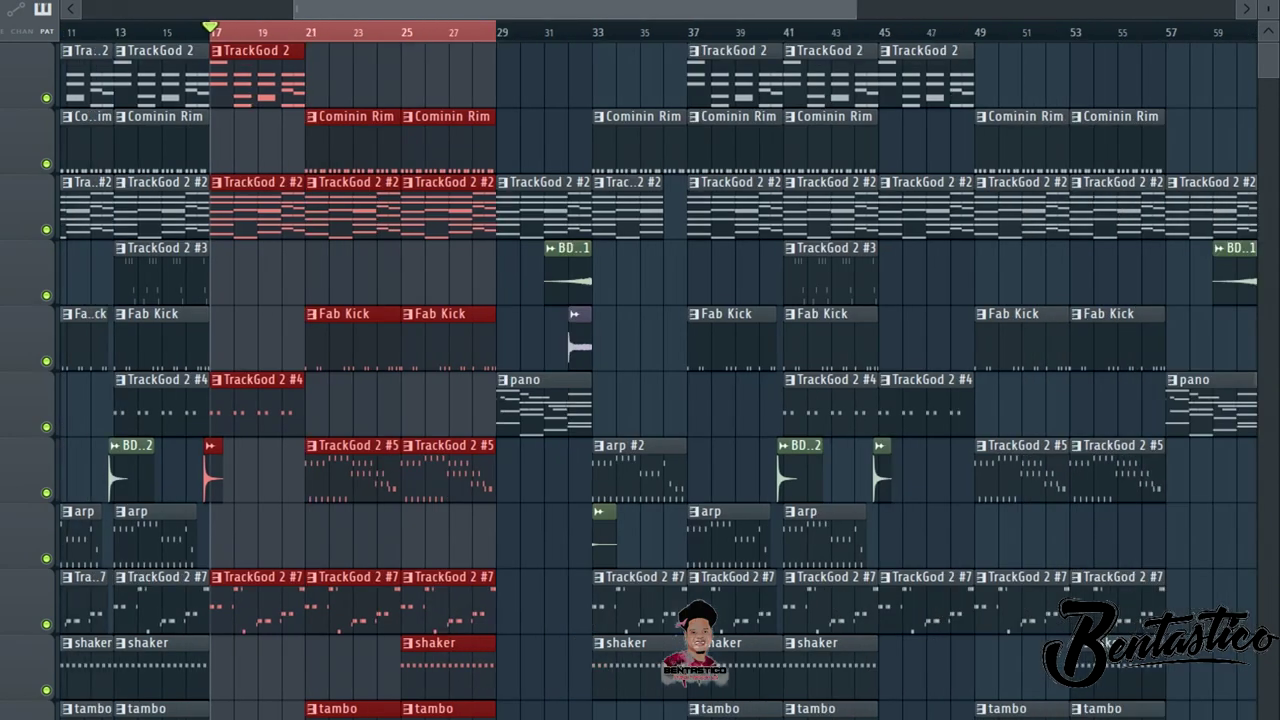
pyautogui.hscroll(7, 659, 380)
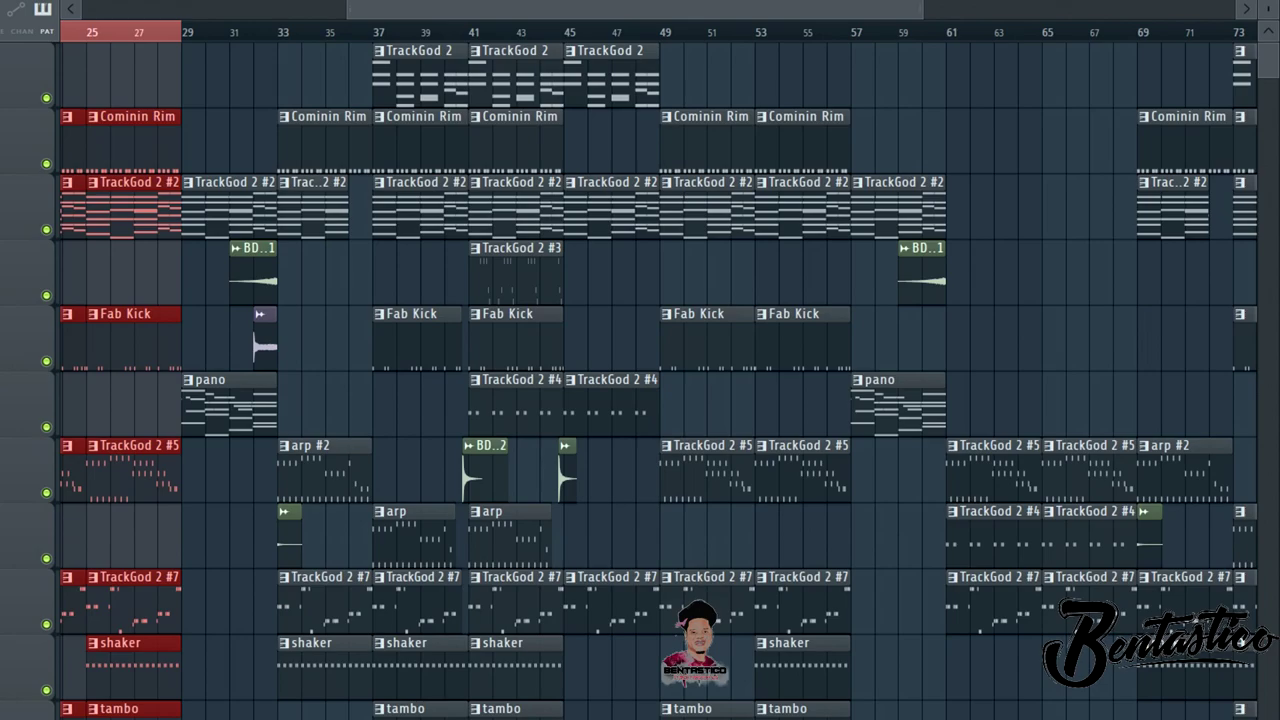
# Select the second main section's clips from bar 33 to bar 49, and mark the breakdown from bar 61 to bar 69
pyautogui.moveTo(278, 43); pyautogui.dragTo(637, 697)
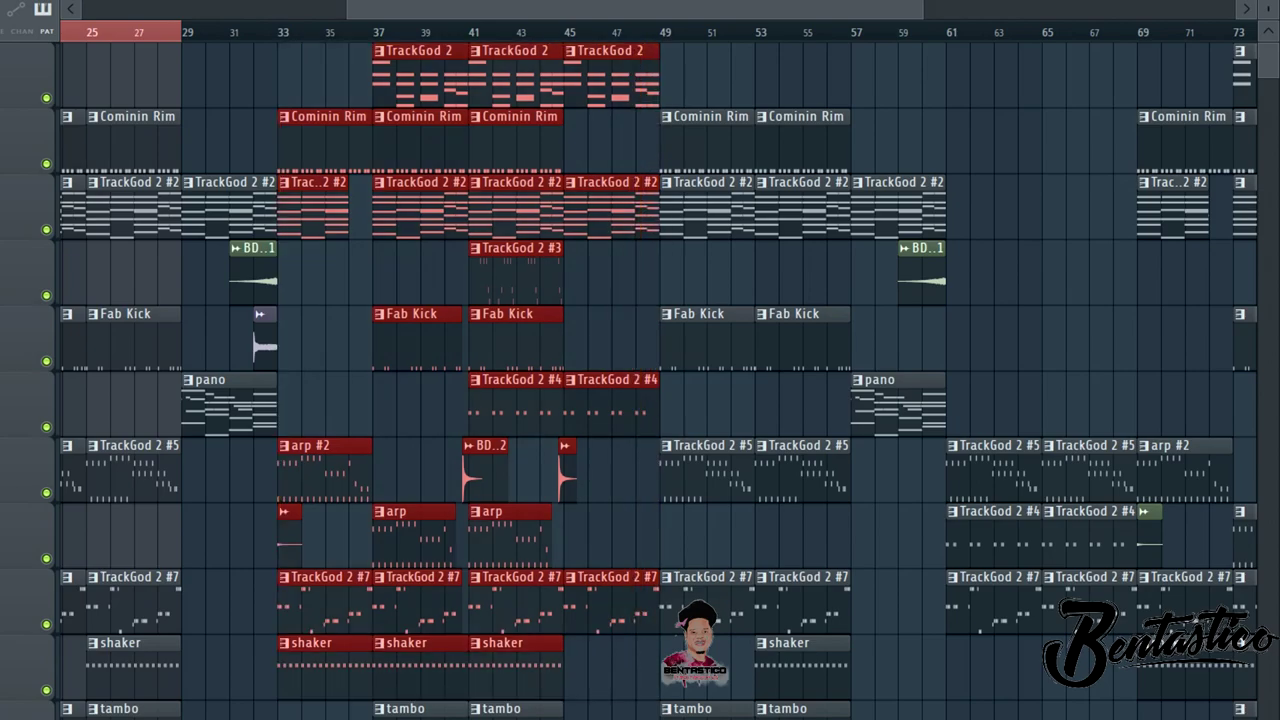
pyautogui.moveTo(637, 9); pyautogui.dragTo(848, 9)
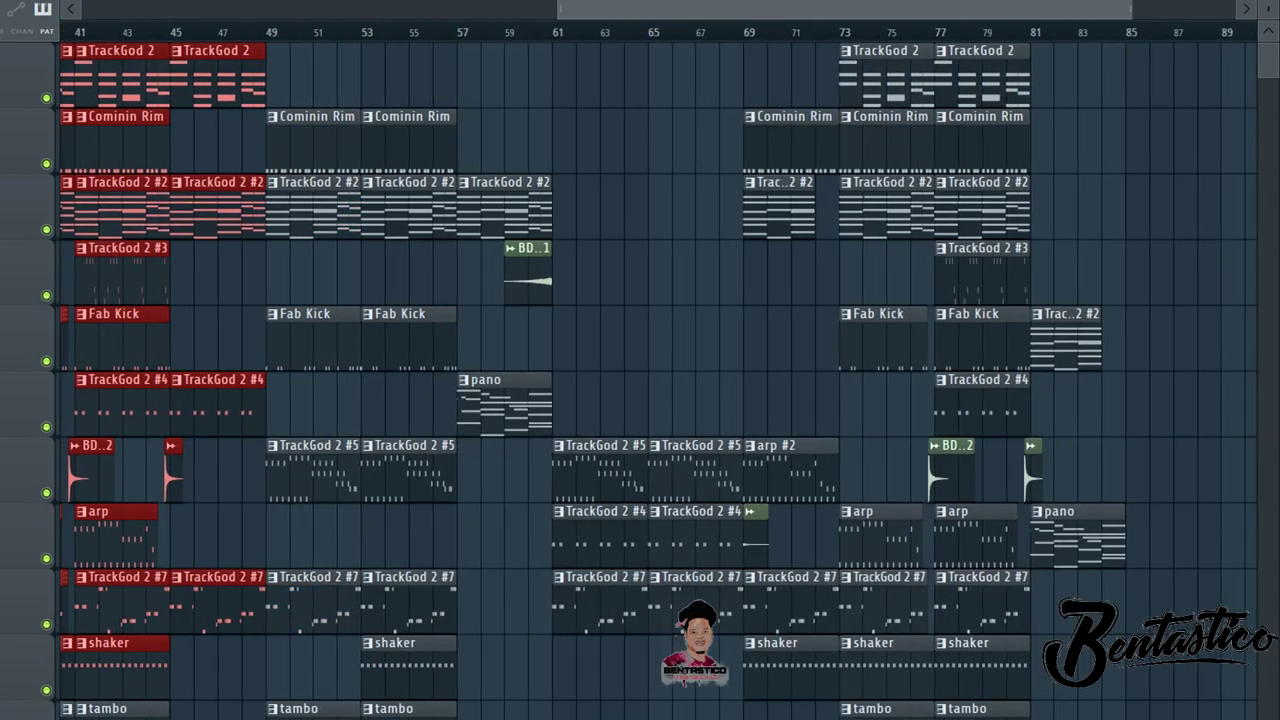
pyautogui.moveTo(224, 32)
pyautogui.mouseDown()
pyautogui.moveTo(724, 32)
pyautogui.moveTo(700, 32)
pyautogui.mouseUp()
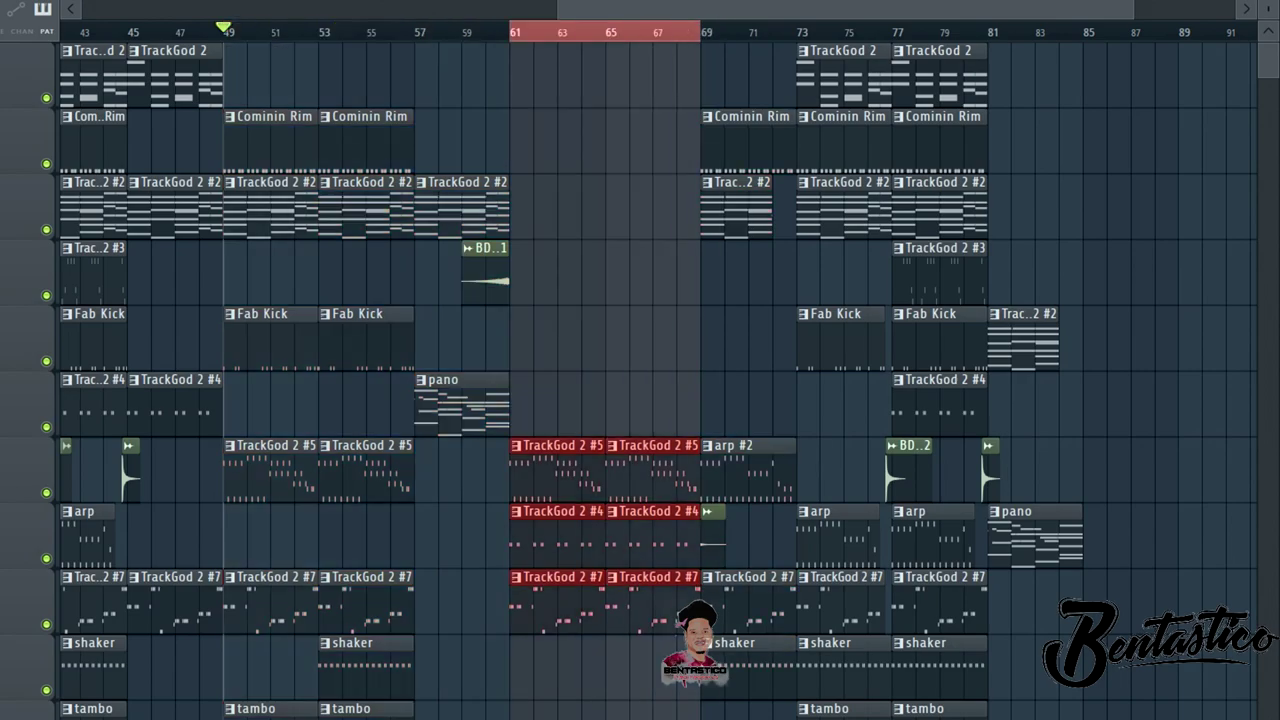
# Mark the final section from bar 69 to bar 80 and the outro from bar 81 to bar 84 for review
pyautogui.moveTo(700, 32); pyautogui.dragTo(962, 32)
pyautogui.hscroll(5, 658, 370)
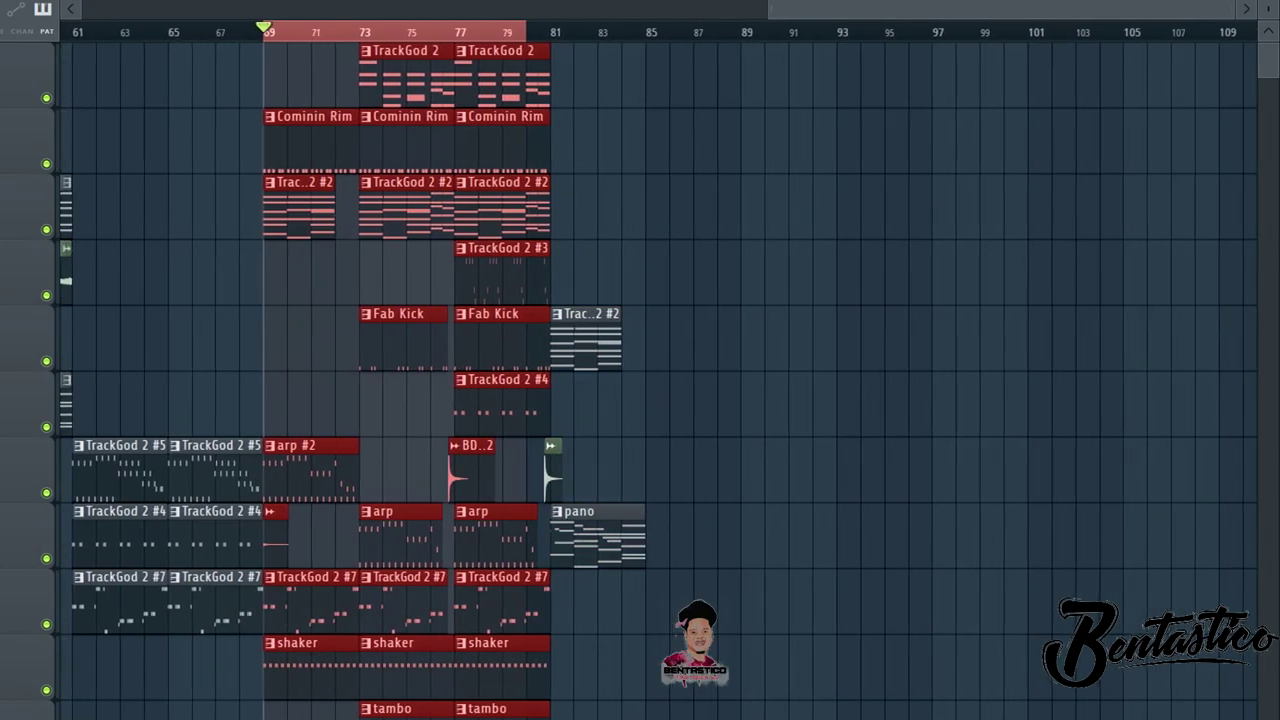
pyautogui.moveTo(552, 32); pyautogui.dragTo(622, 32)
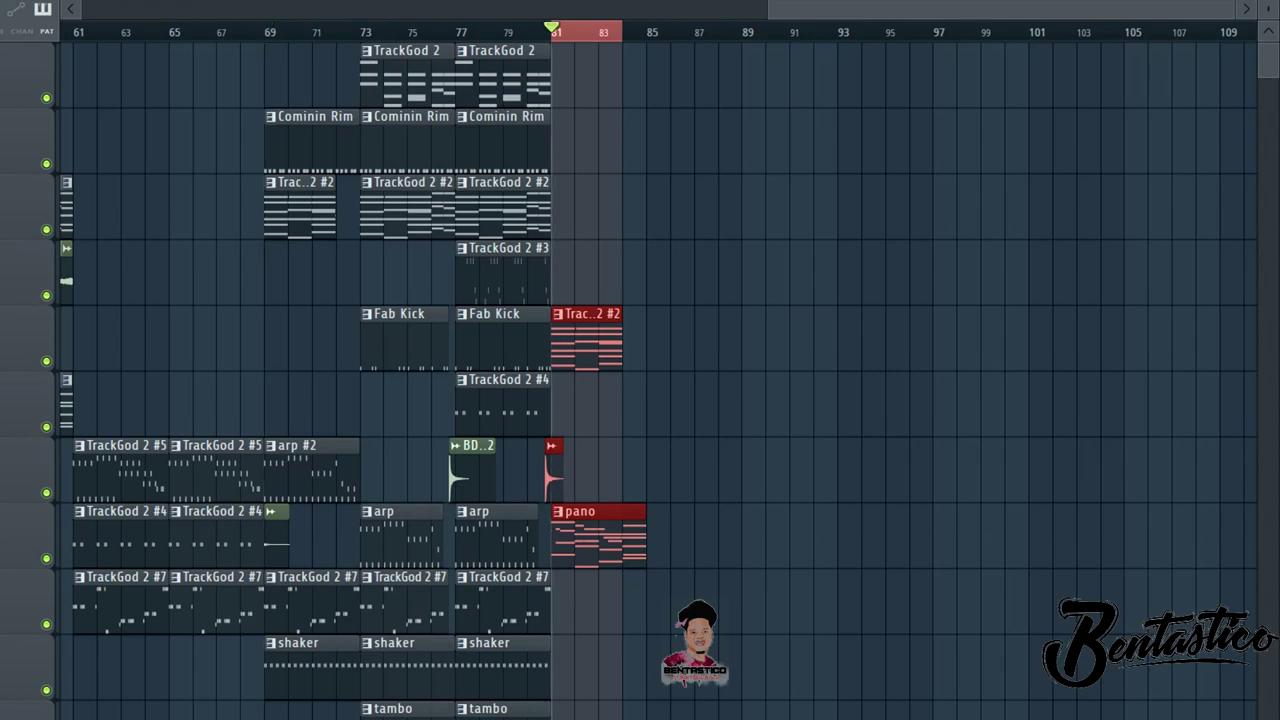
pyautogui.hscroll(-15, 658, 370)
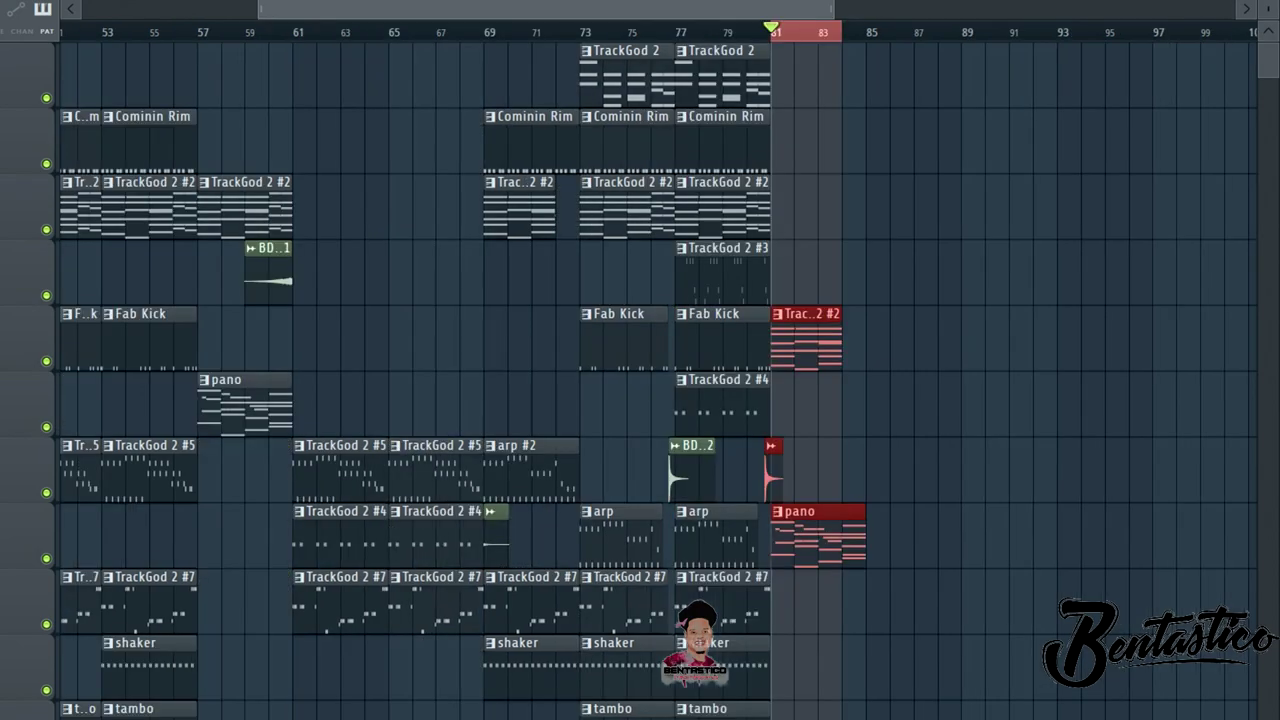